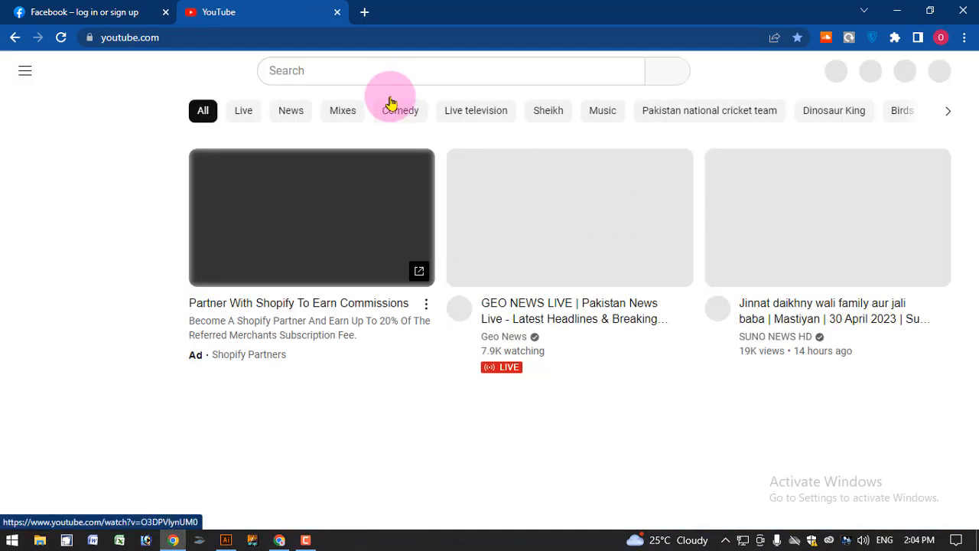
Search YouTube for "learn with anjum computer courses"
click(383, 75)
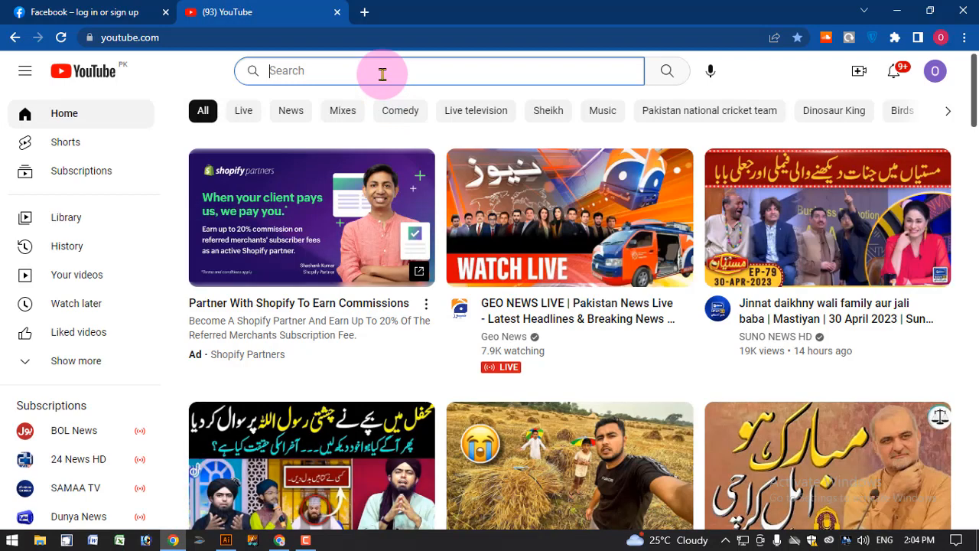
text(learn with an)
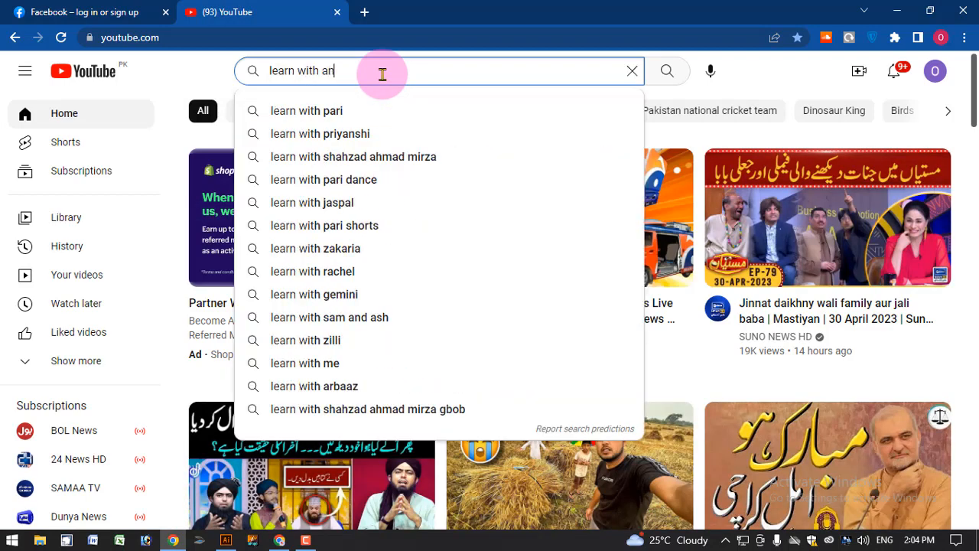
text(jum )
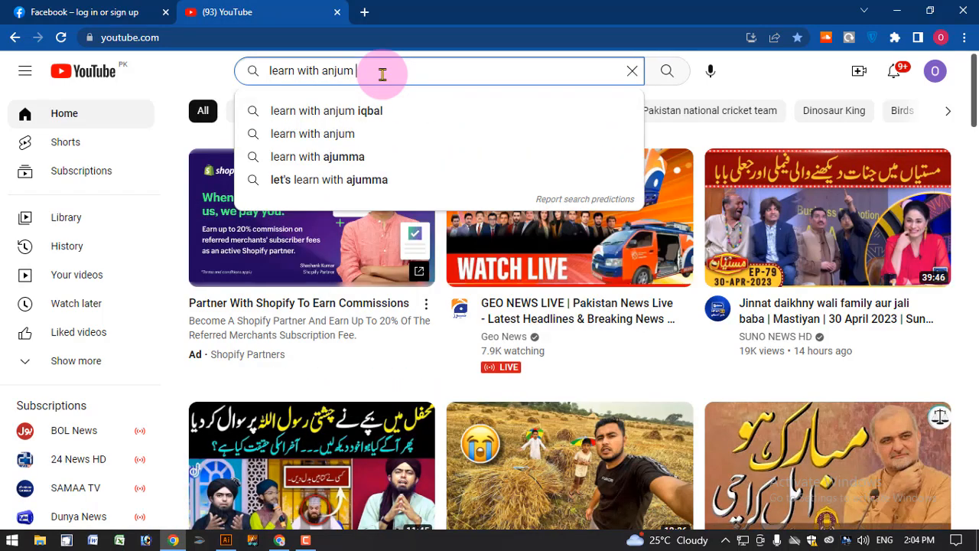
text(qomputer)
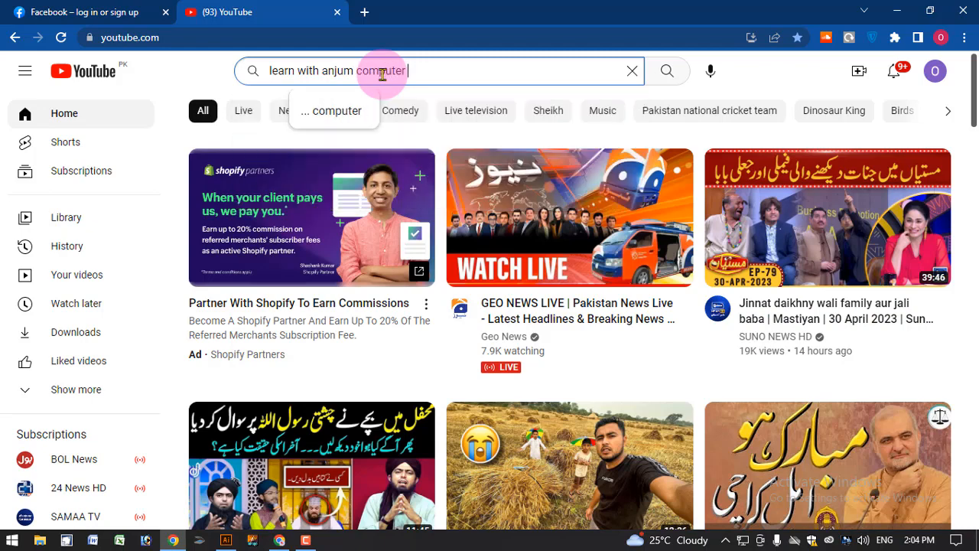
text( courses)
key(Return)
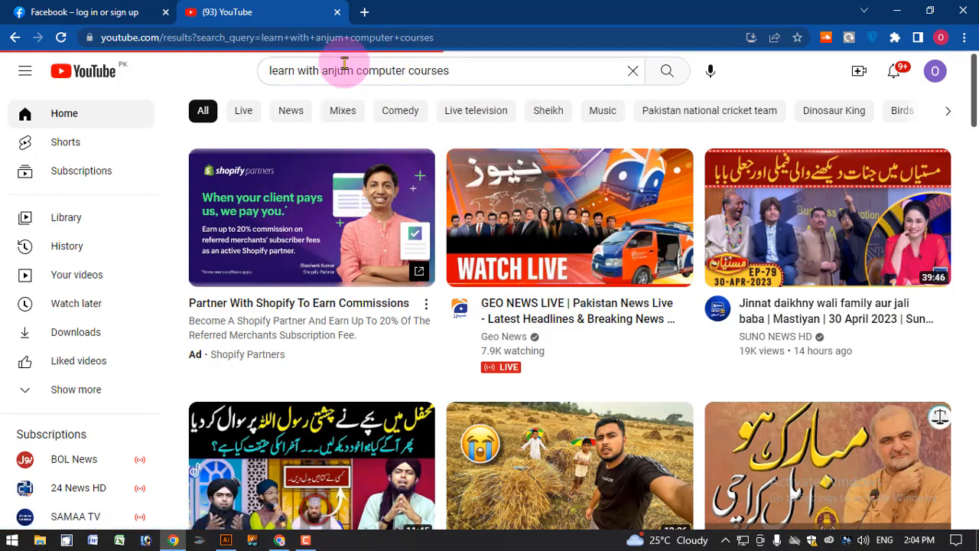
Open the Learn With Anjum channel from the results and browse its playlists
scroll(553, 290, down, 4)
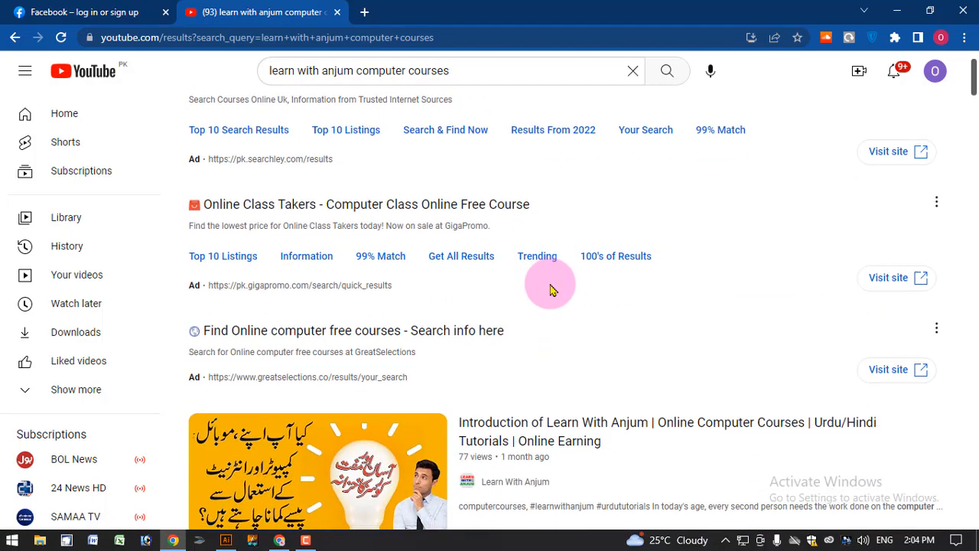
scroll(413, 312, down, 1)
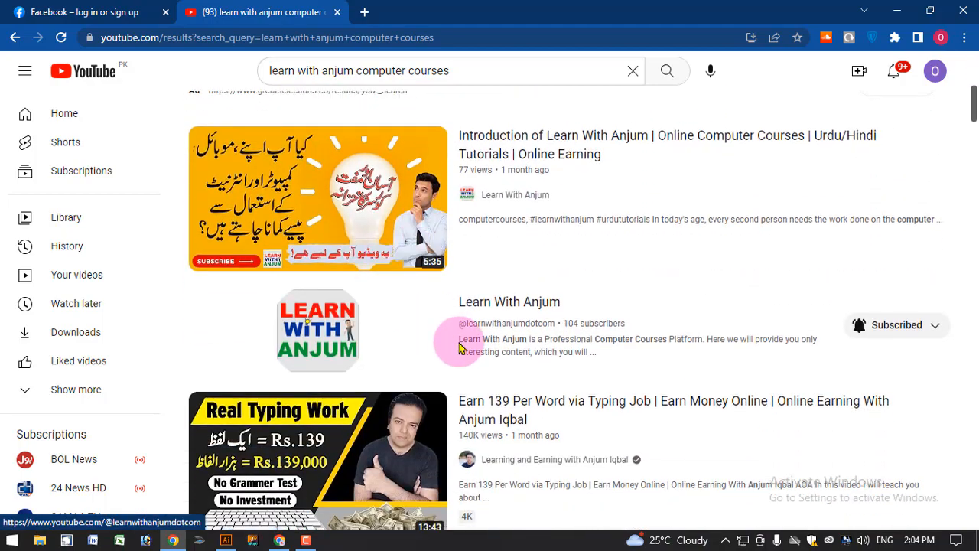
click(511, 303)
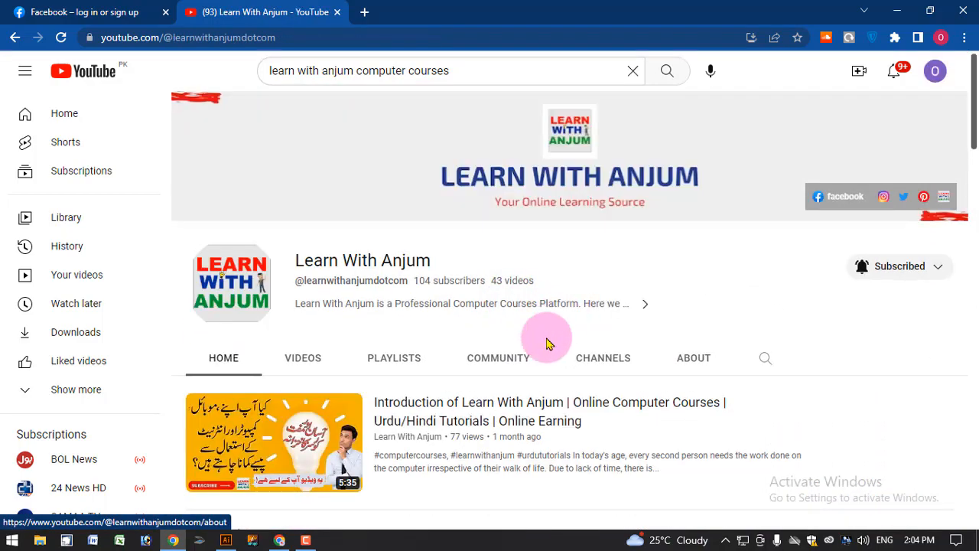
scroll(371, 325, down, 2)
scroll(383, 328, down, 1)
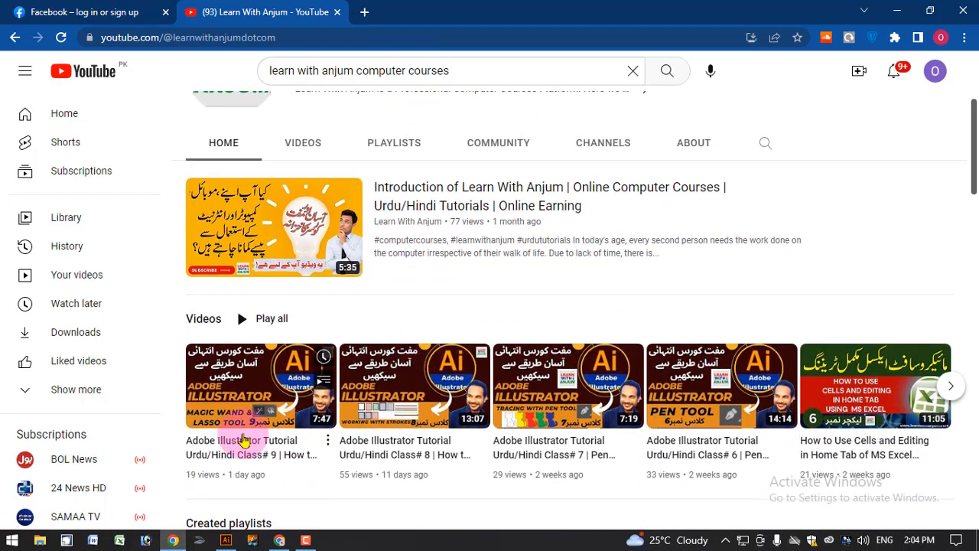
click(407, 147)
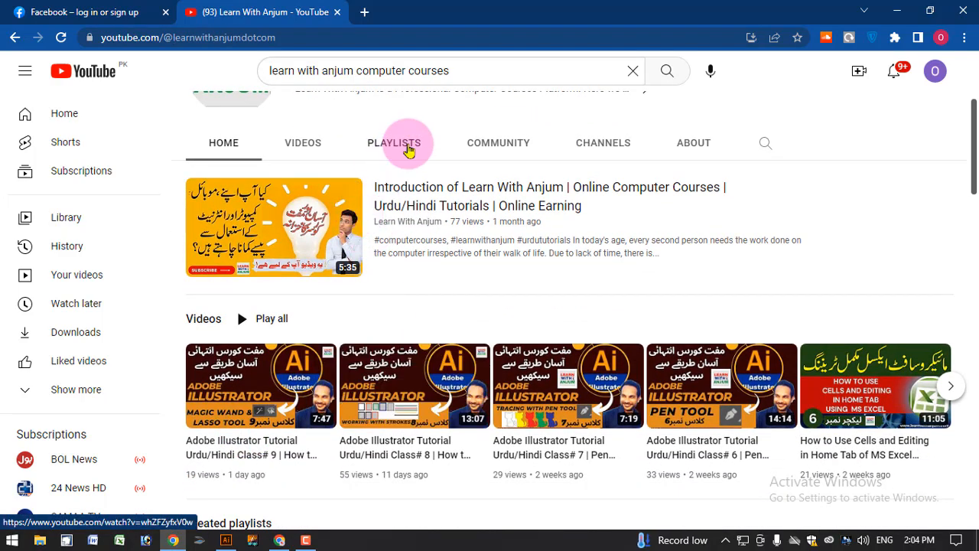
scroll(586, 365, down, 3)
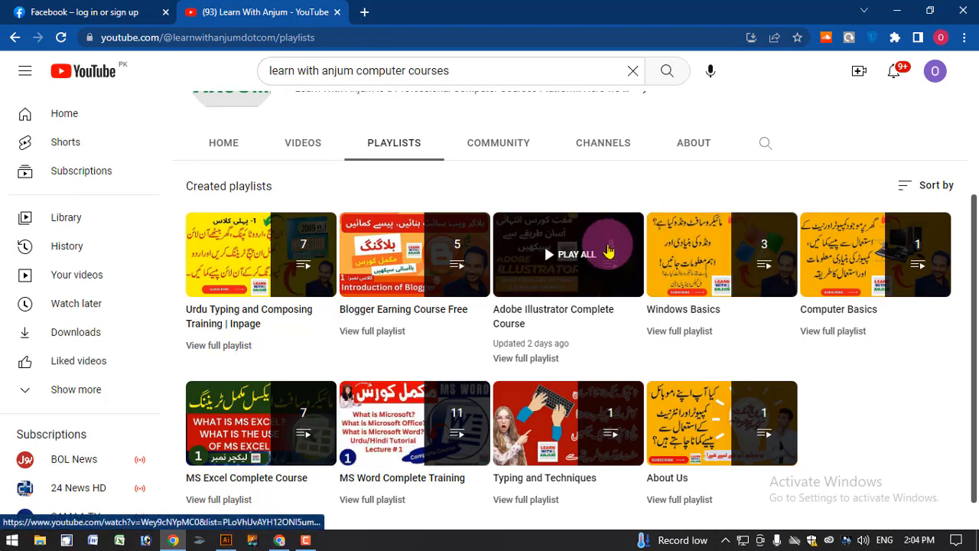
Review the Class# 10 Type Tool heading in the Adobe Illustrator Course in Urdu document
click(280, 540)
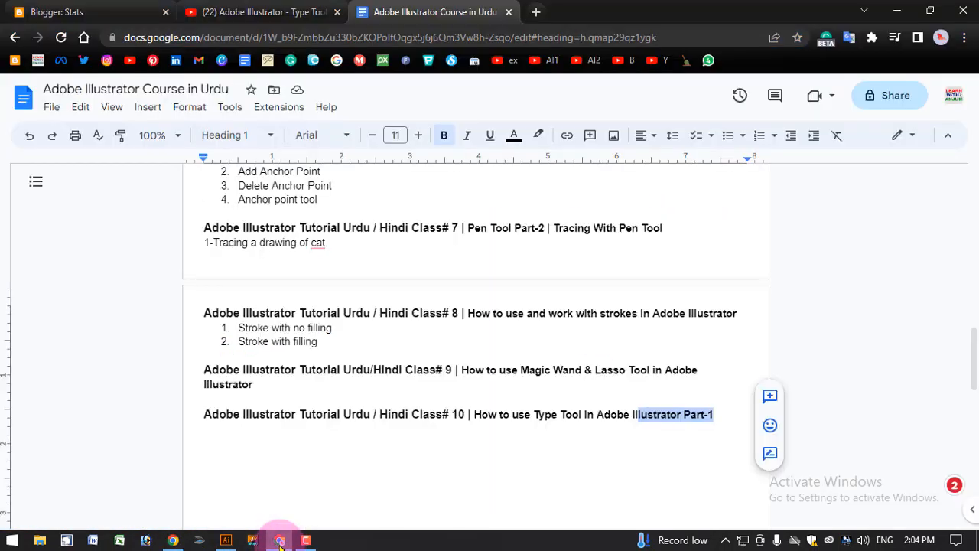
drag(275, 426, 716, 415)
click(716, 415)
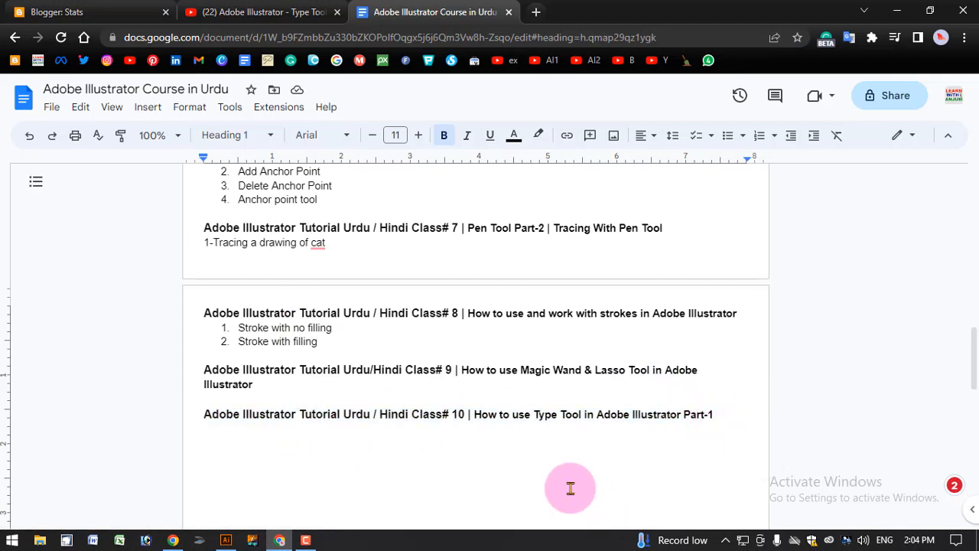
click(228, 540)
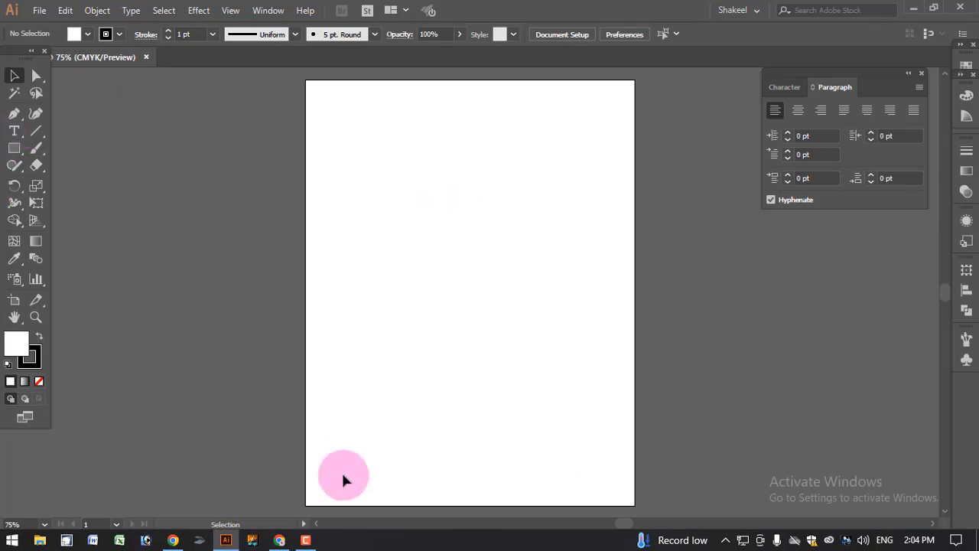
click(280, 540)
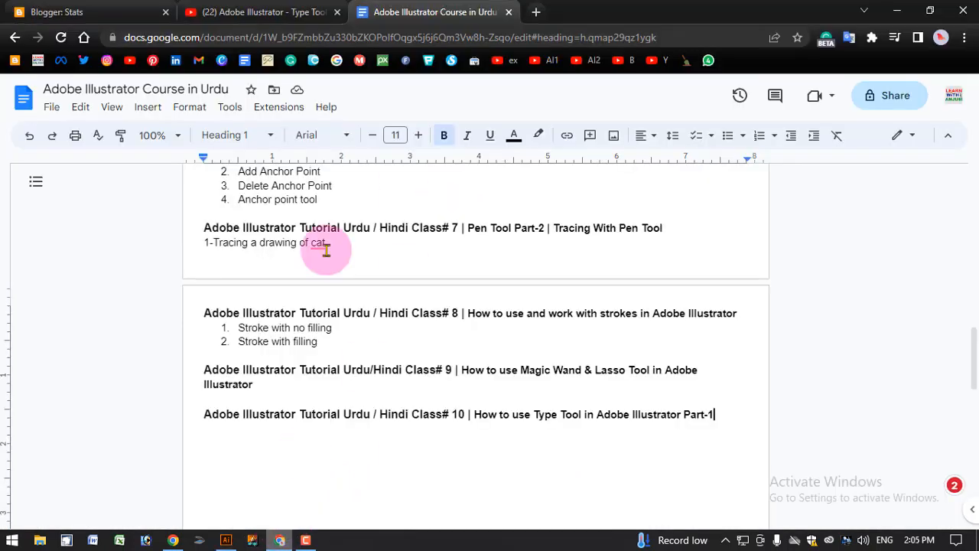
Open learnwithanjum.com in a new tab and browse its home page
click(538, 13)
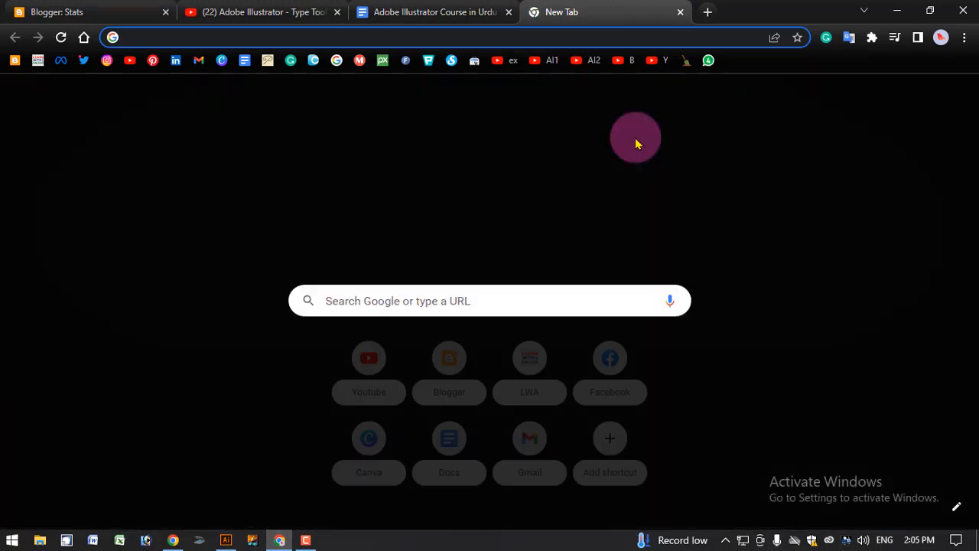
text(learn)
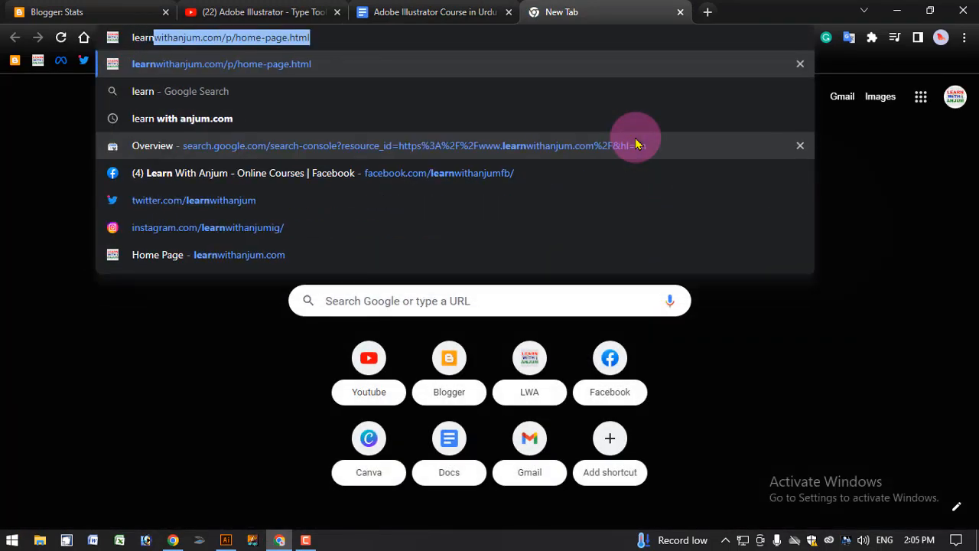
key(Return)
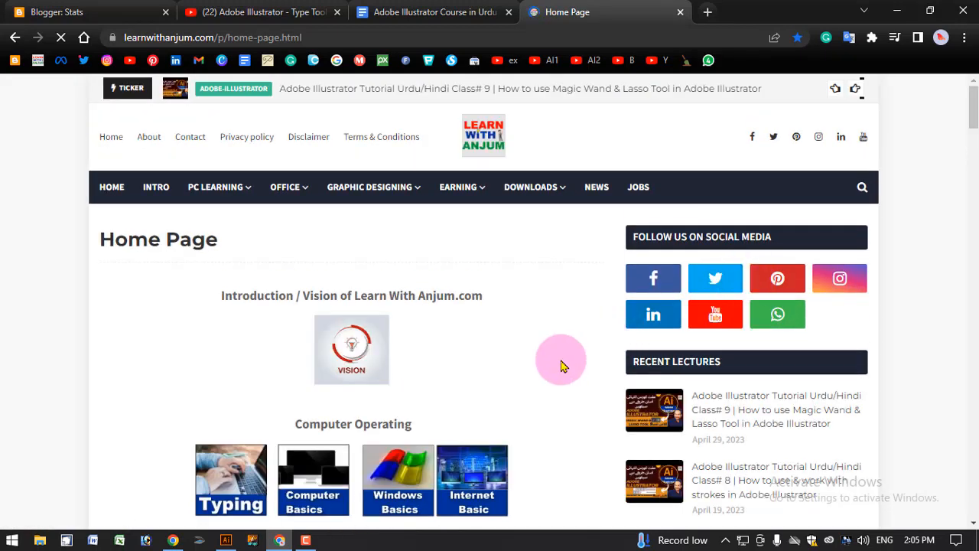
mouse_move(263, 199)
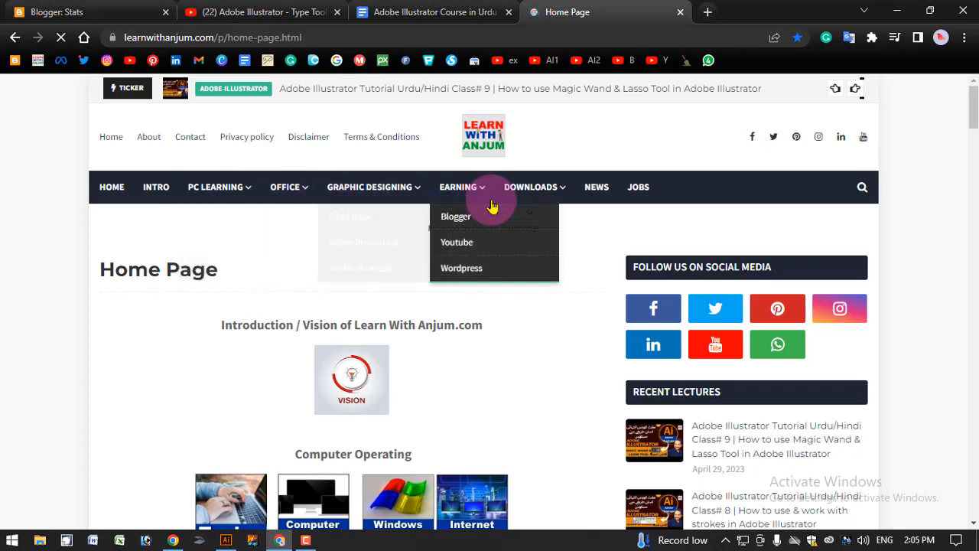
scroll(479, 310, down, 3)
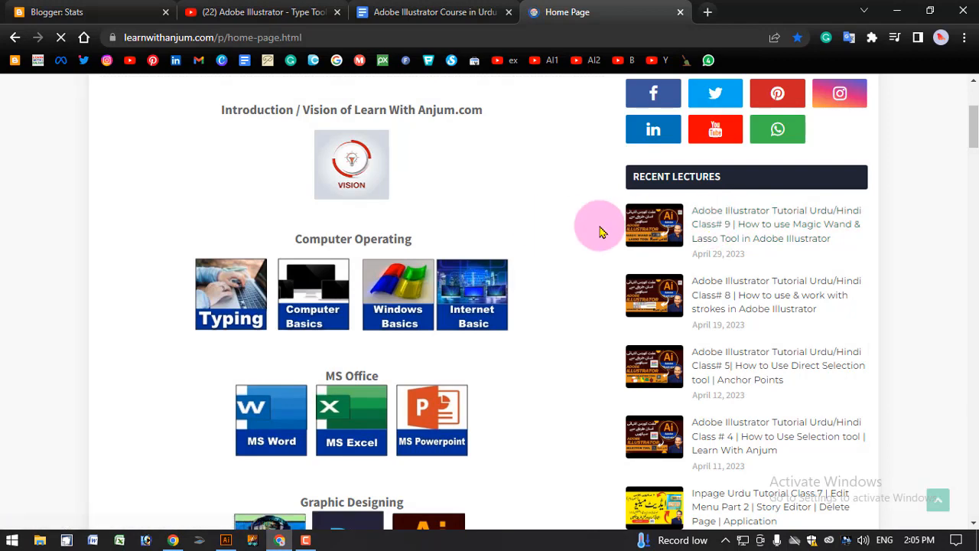
scroll(560, 245, up, 2)
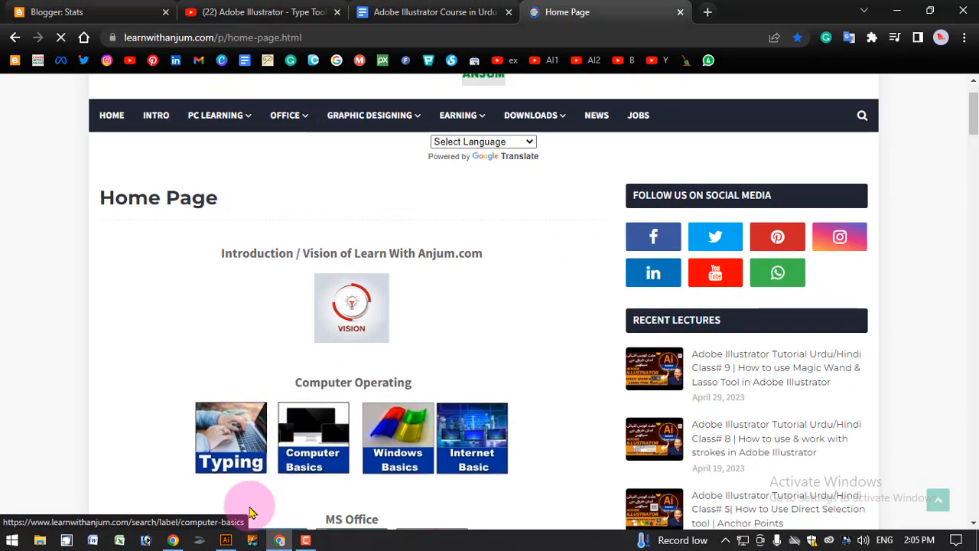
Place point text with the Type tool near the artboard's upper left
click(226, 540)
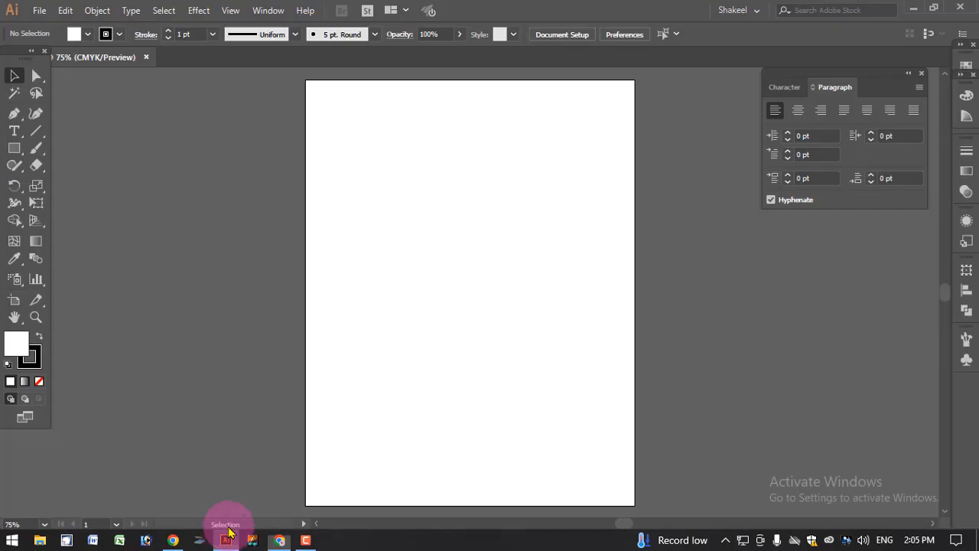
click(16, 132)
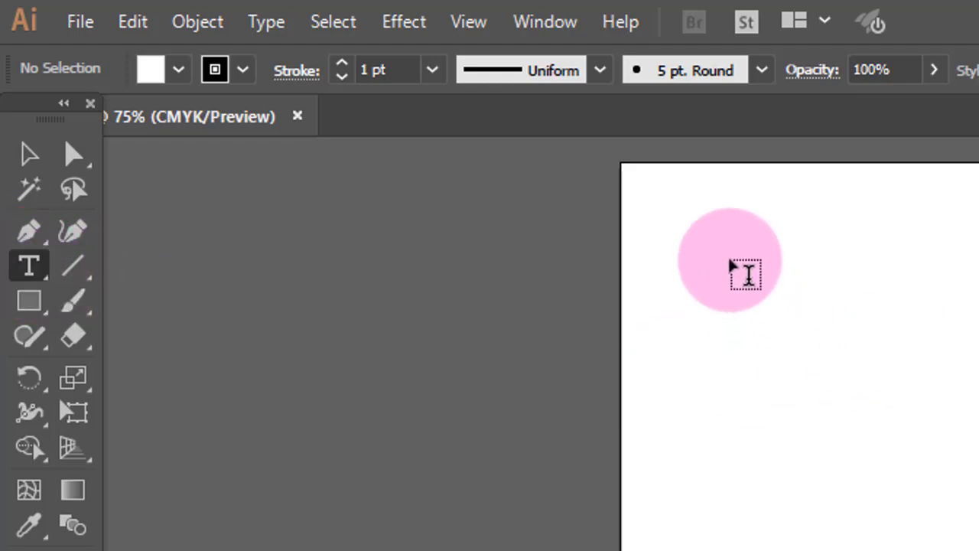
click(729, 260)
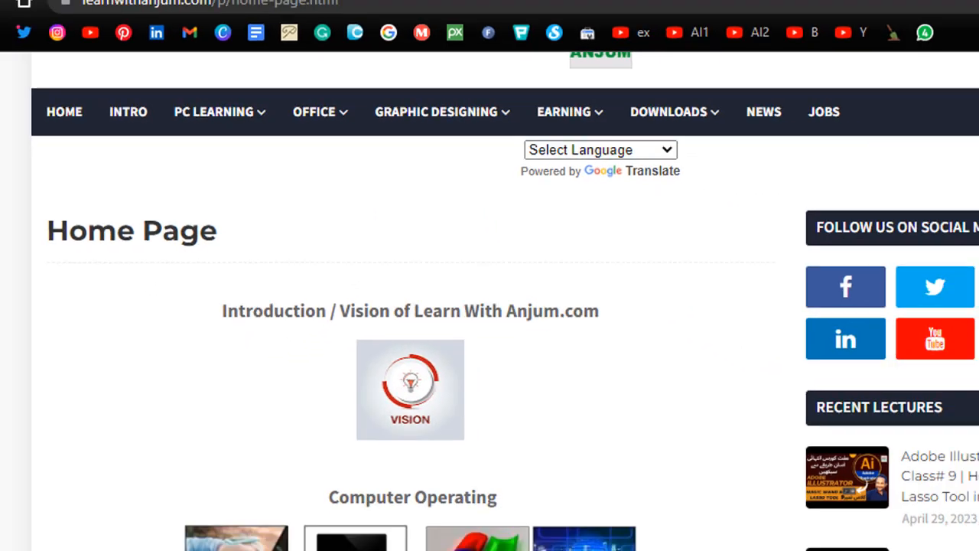
Search Google for lipsum and open lipsum.com to read about Lorem Ipsum
key(ctrl+t)
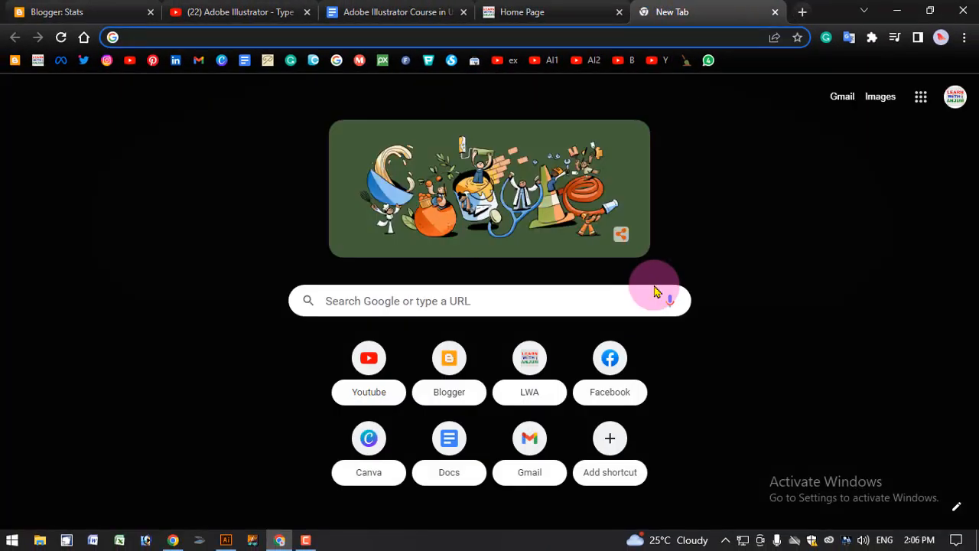
text(limsu)
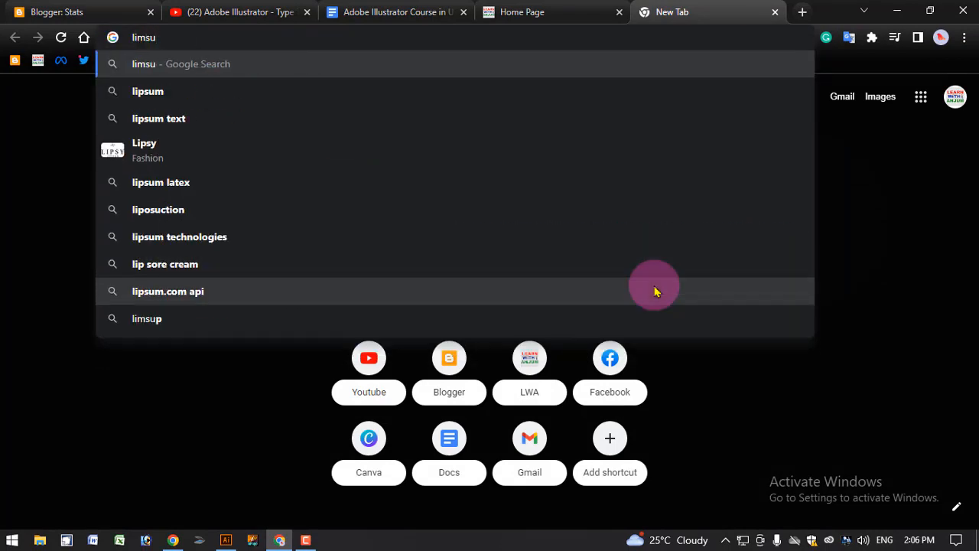
key(BackSpace)
key(BackSpace)
key(BackSpace)
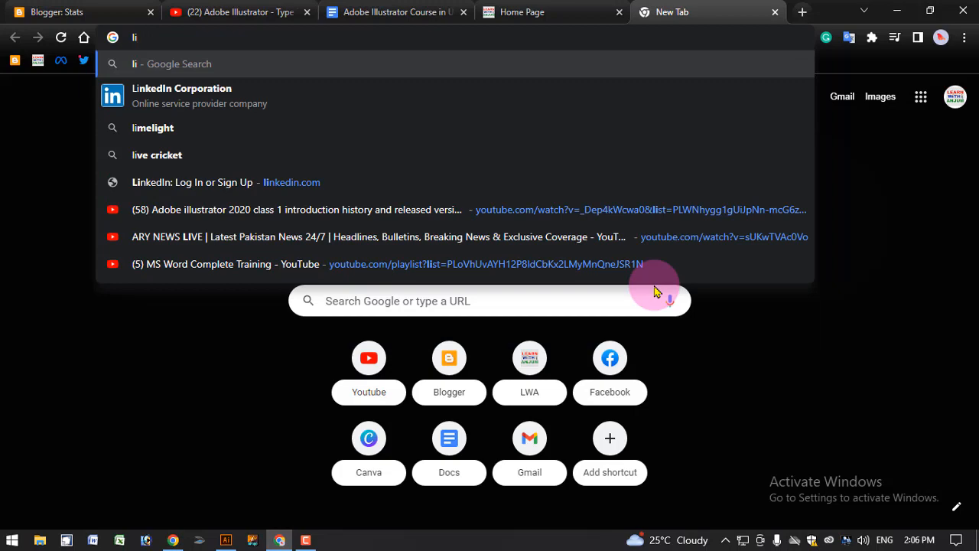
text(psum)
key(Return)
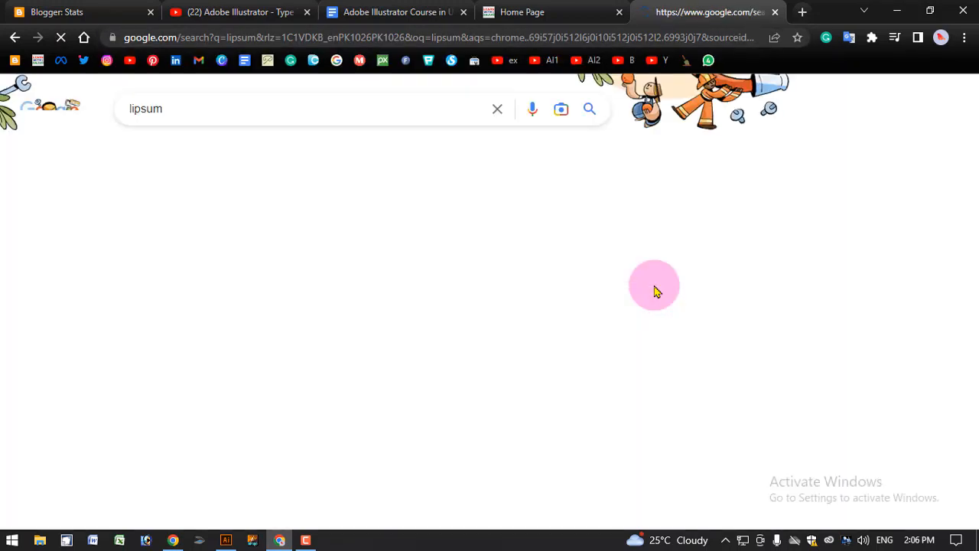
click(217, 243)
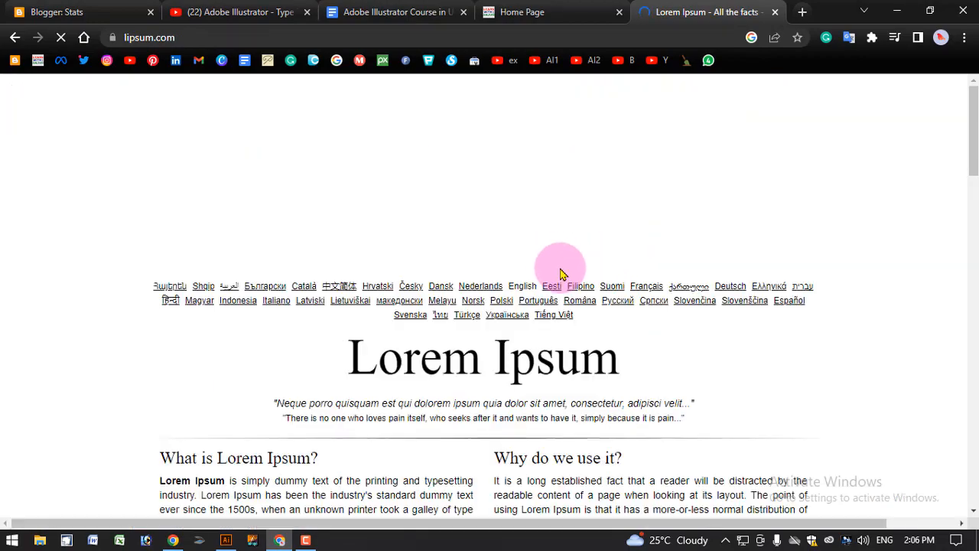
scroll(570, 347, down, 9)
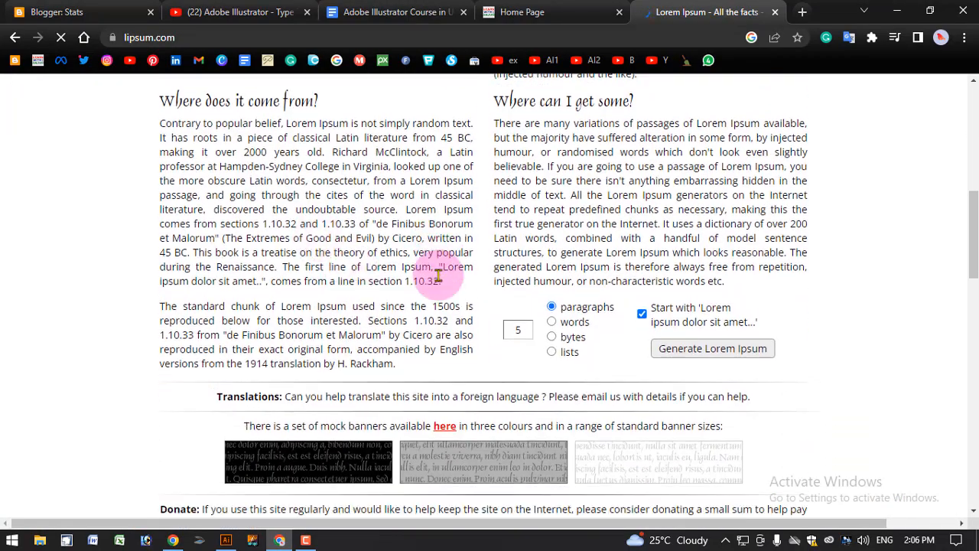
scroll(516, 214, up, 1)
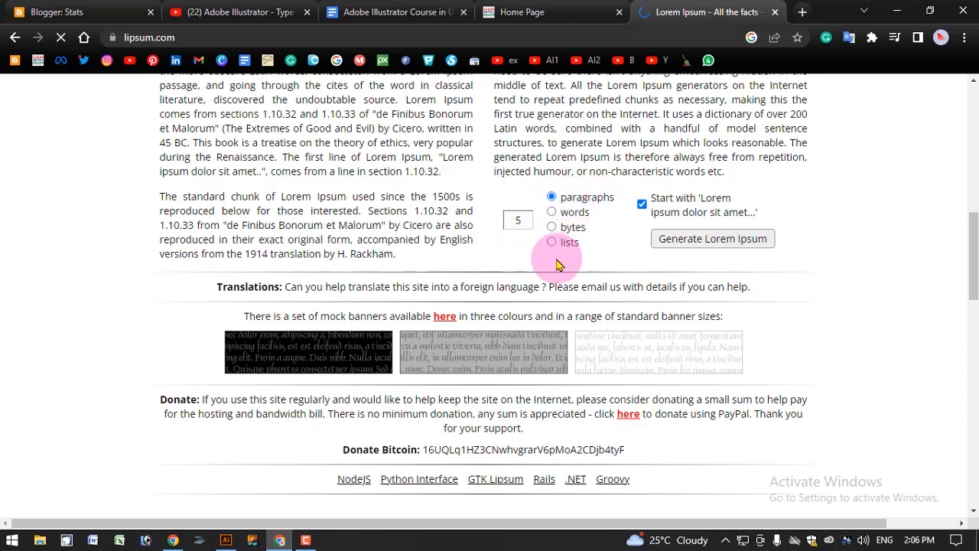
Type random text after the Lorem ipsum placeholder and delete it again
click(225, 540)
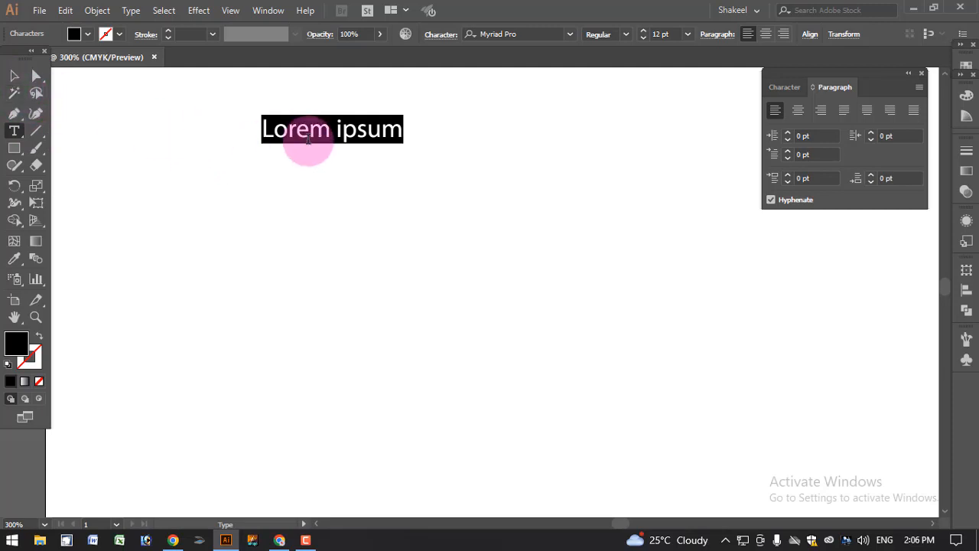
click(308, 134)
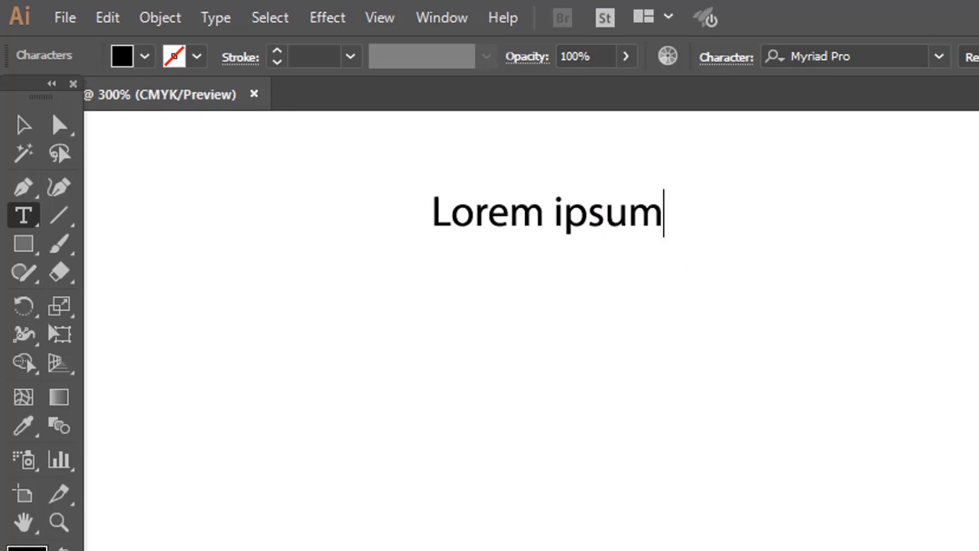
text(ksjfakl fjsklfjasklfl)
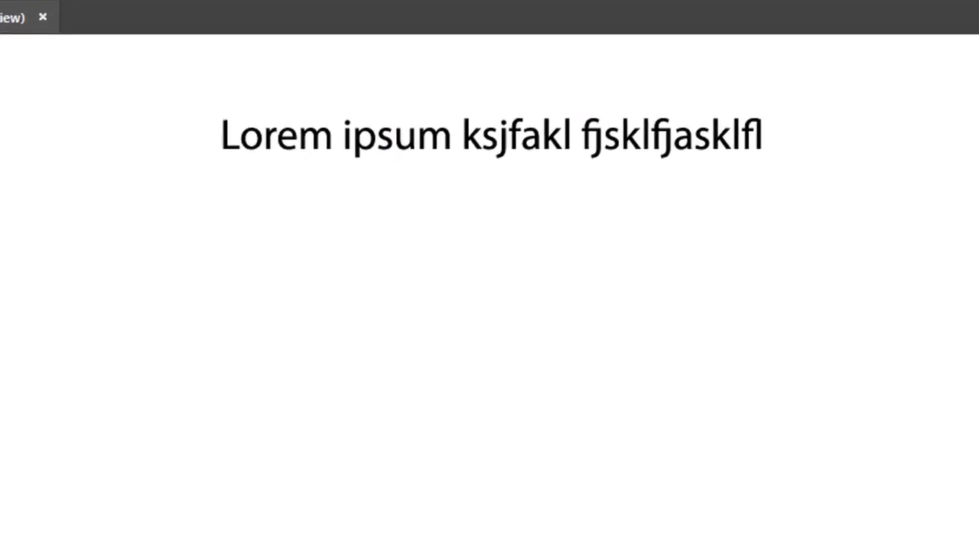
key(BackSpace)
key(BackSpace)
key(BackSpace)
key(BackSpace)
key(BackSpace)
key(BackSpace)
key(BackSpace)
key(BackSpace)
key(BackSpace)
key(BackSpace)
key(BackSpace)
key(BackSpace)
key(BackSpace)
key(BackSpace)
key(BackSpace)
key(BackSpace)
key(BackSpace)
key(BackSpace)
key(BackSpace)
key(BackSpace)
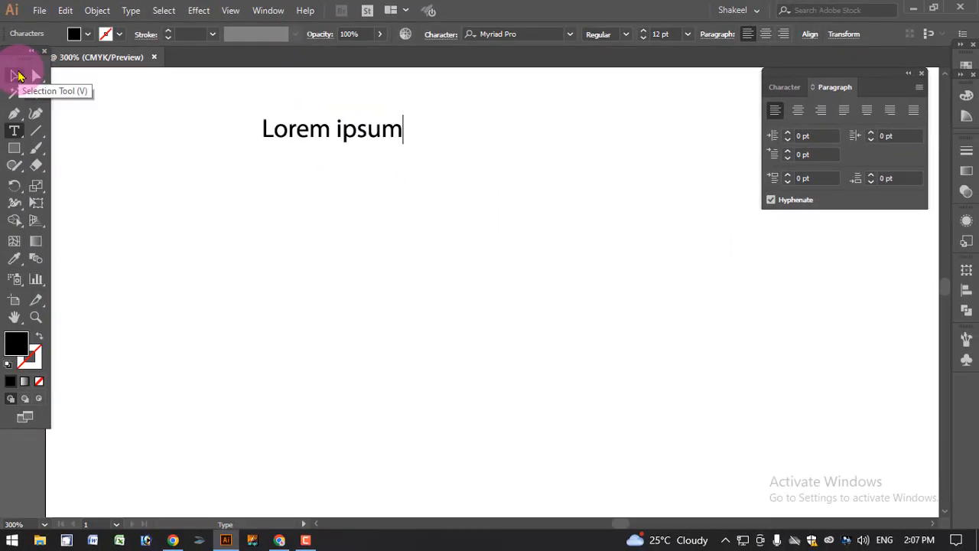
Select the Lorem ipsum text object and resize it by its bounding-box handles to about 11.5 pt
click(20, 75)
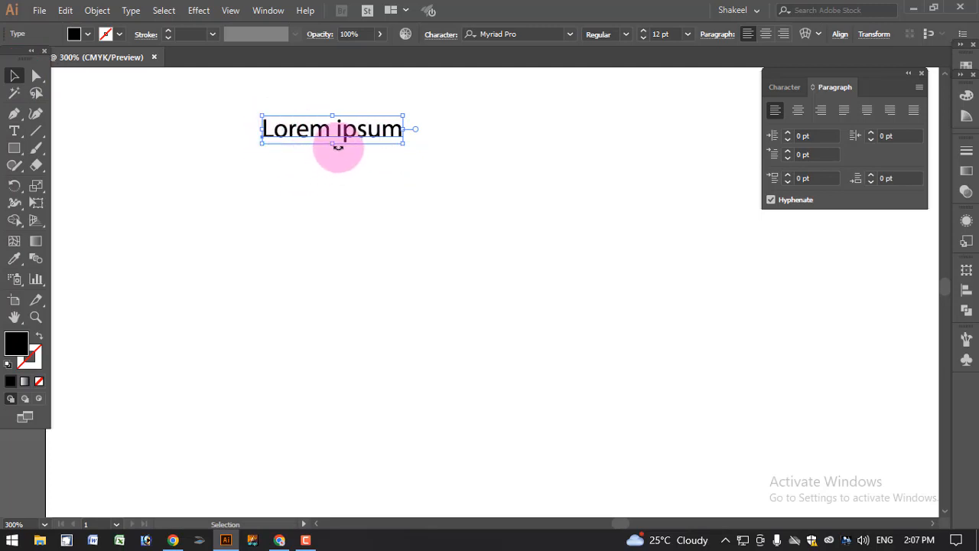
scroll(346, 135, up, 2)
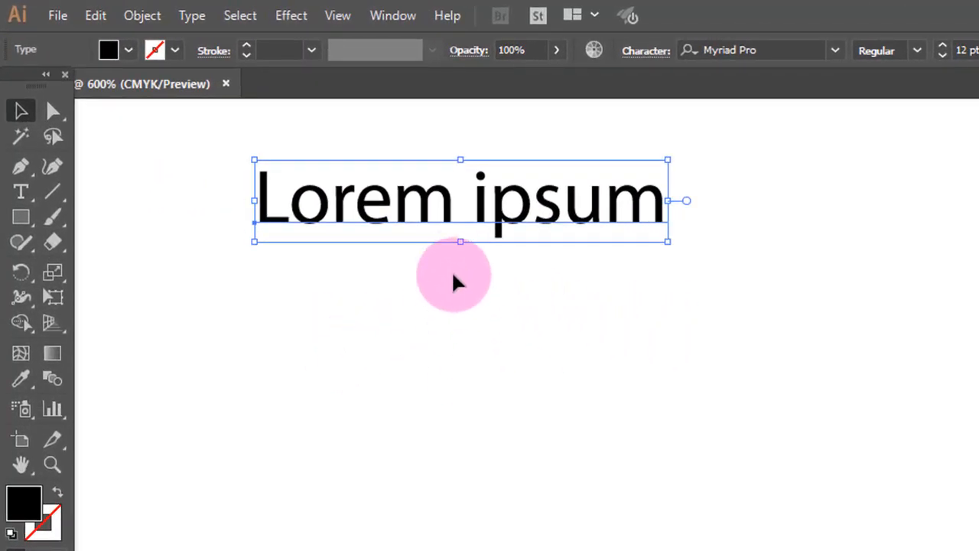
mouse_move(462, 241)
mouse_down()
mouse_move(461, 263)
mouse_move(464, 243)
mouse_up()
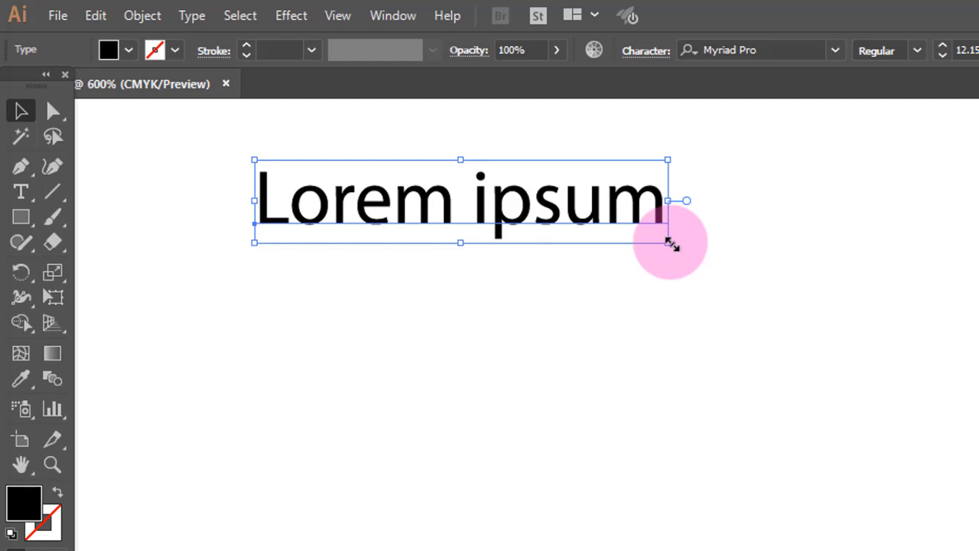
mouse_move(671, 243)
mouse_down()
mouse_move(776, 310)
mouse_move(973, 397)
mouse_move(978, 450)
mouse_move(972, 389)
mouse_move(809, 296)
mouse_move(668, 243)
mouse_up()
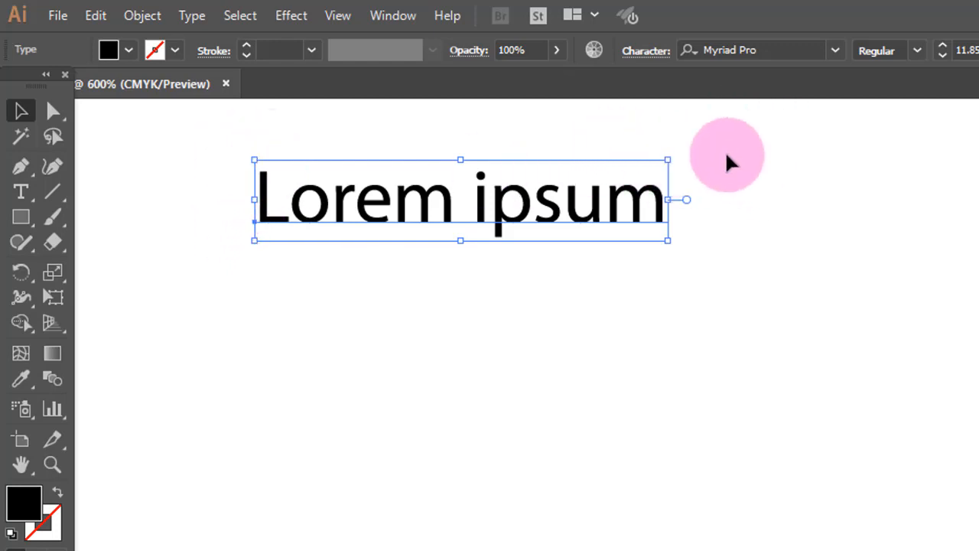
mouse_move(254, 240)
mouse_down()
mouse_move(116, 313)
mouse_move(256, 236)
mouse_up()
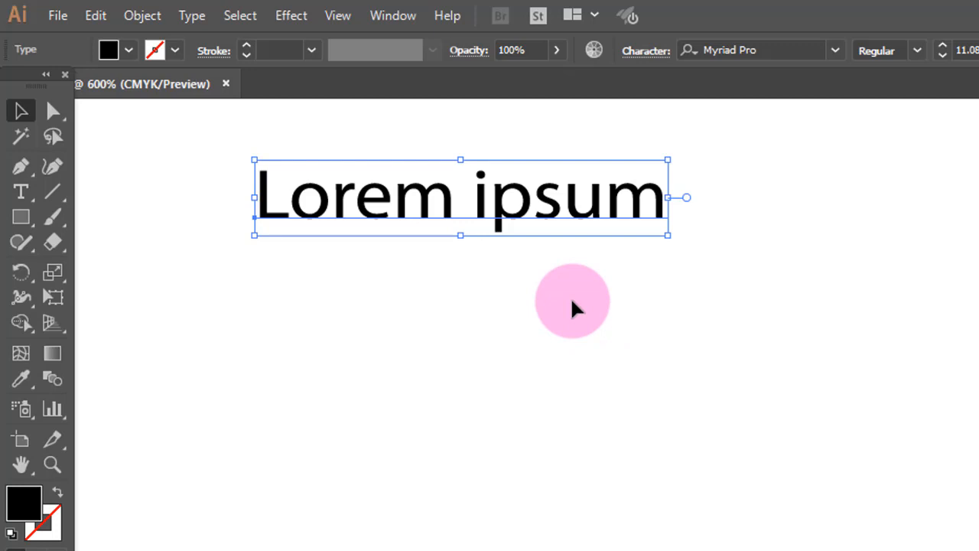
key(alt)
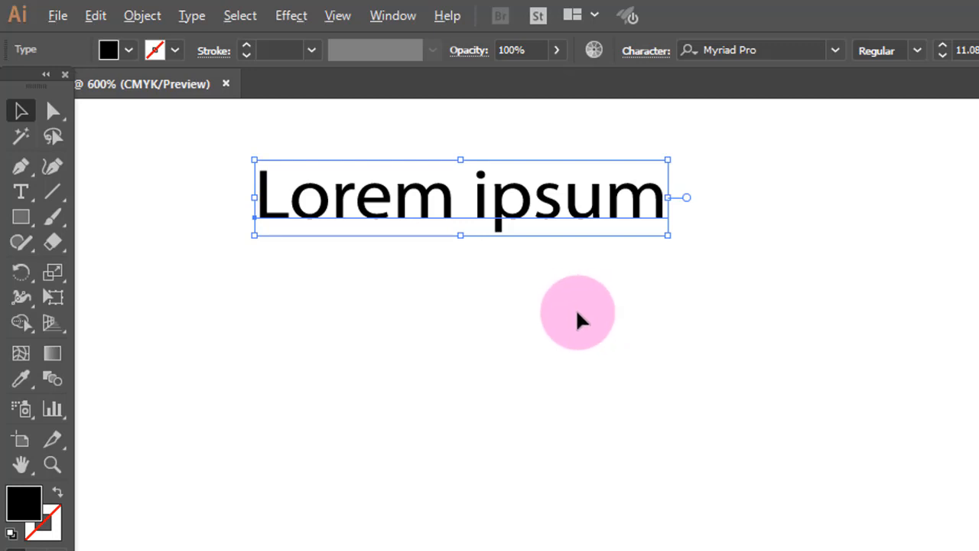
drag(668, 235, 715, 290)
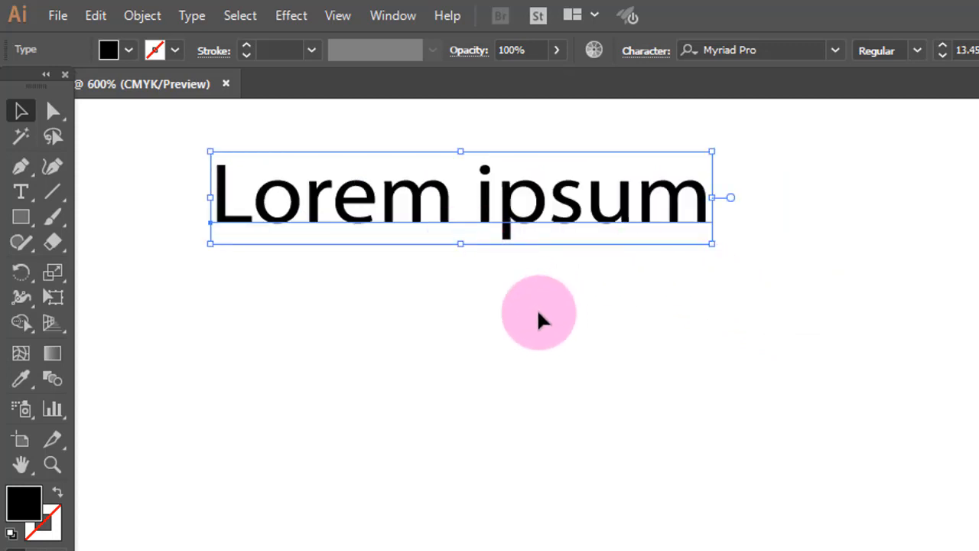
drag(461, 245, 532, 228)
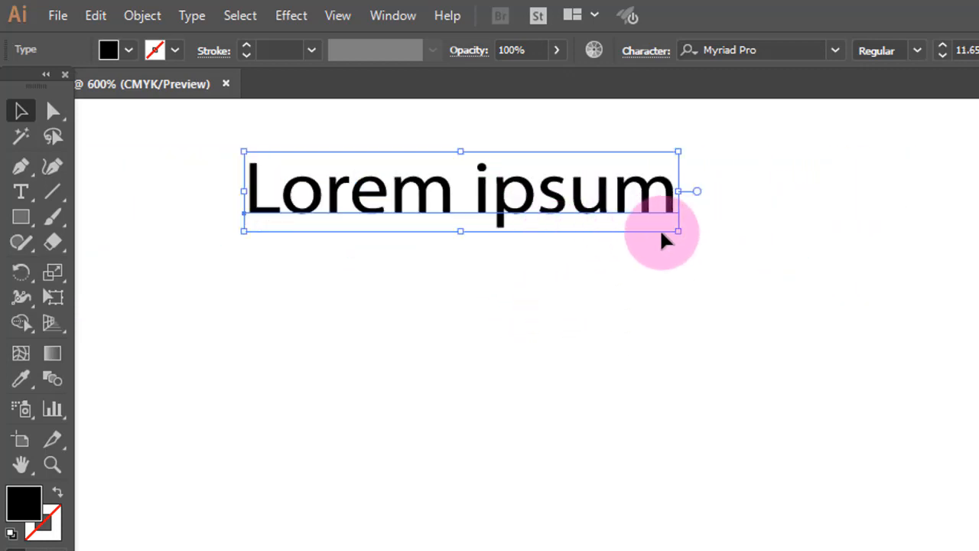
mouse_move(679, 234)
mouse_down()
mouse_move(768, 280)
mouse_move(690, 243)
mouse_move(719, 271)
mouse_move(665, 235)
mouse_move(678, 240)
mouse_up()
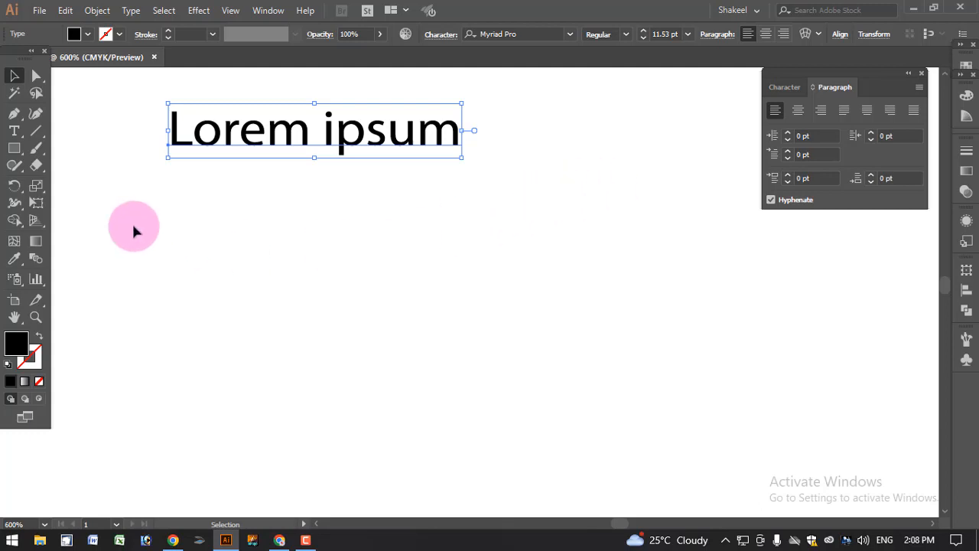
Pick the Type tool and bring the Character tab to the front of the docked type panel
click(14, 131)
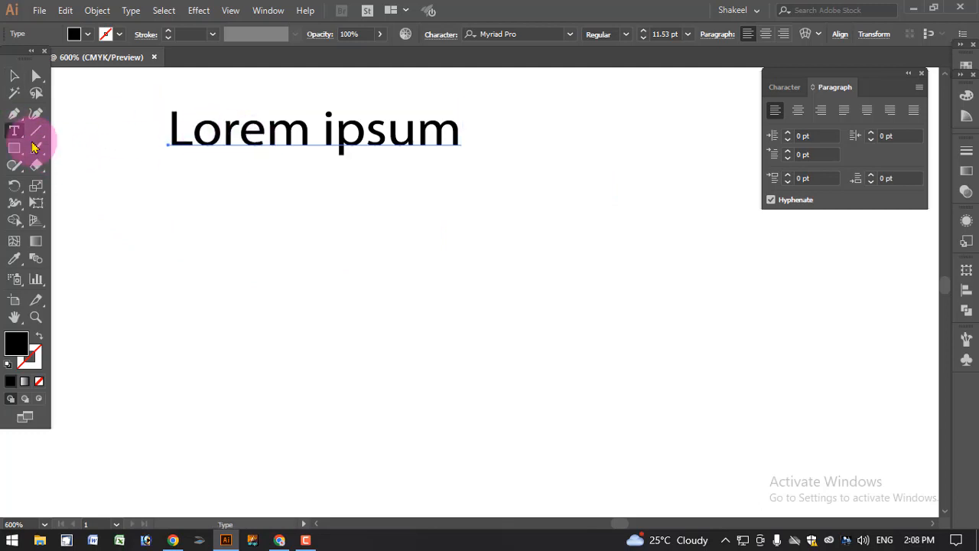
click(782, 90)
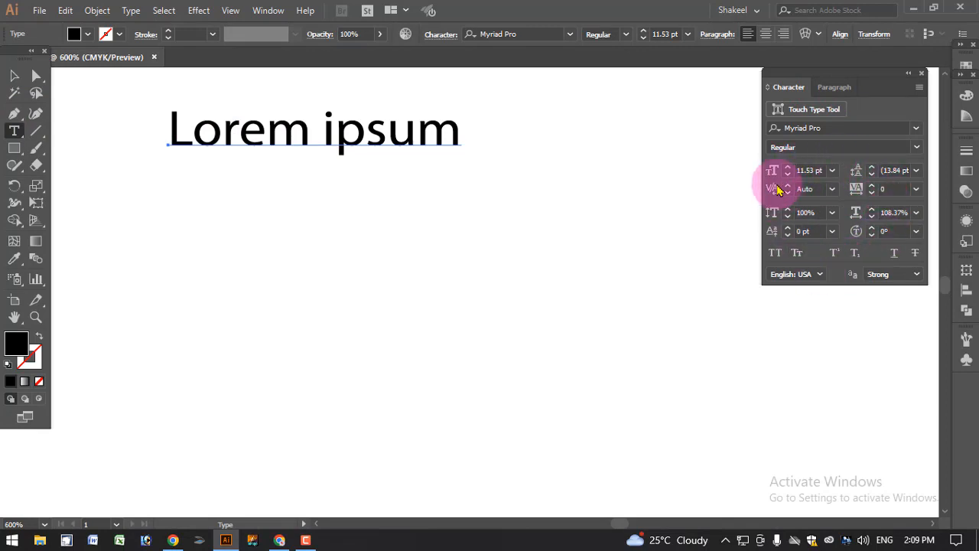
double_click(789, 87)
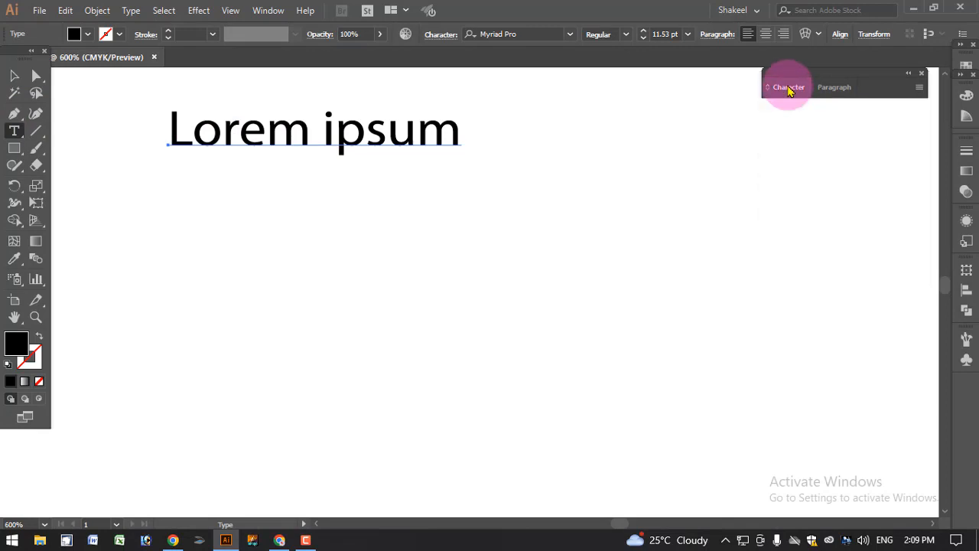
double_click(789, 88)
double_click(789, 87)
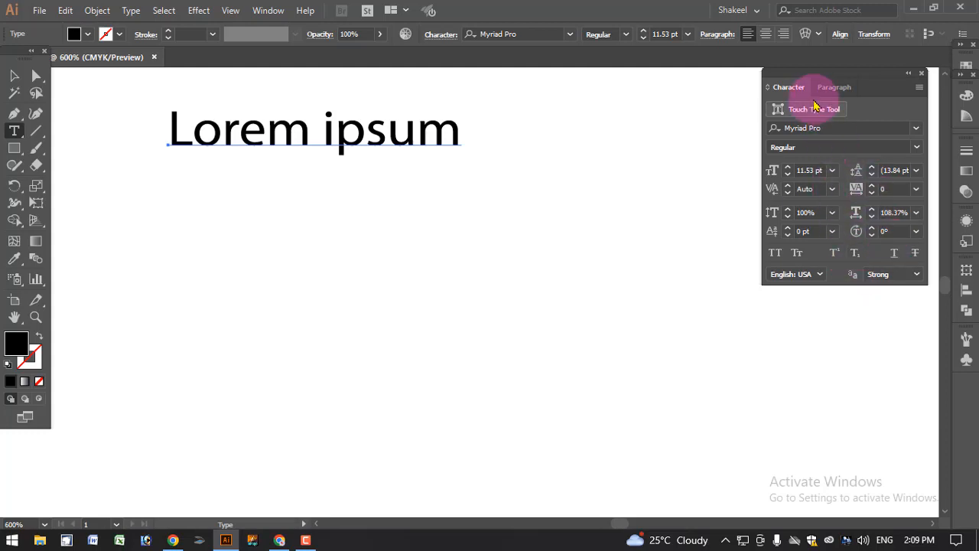
click(832, 88)
click(788, 87)
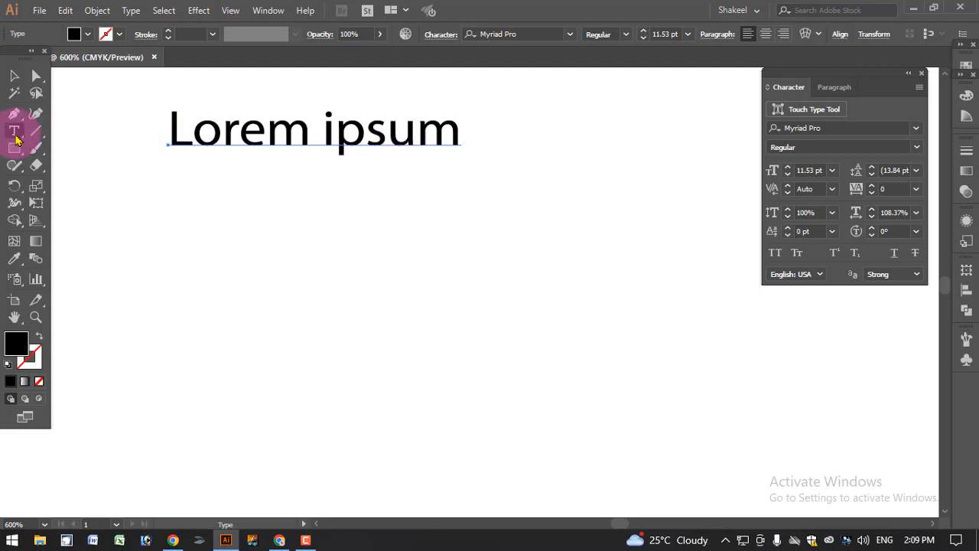
Open the Type tool's flyout to view its variants, and return to the Selection tool
click(14, 130)
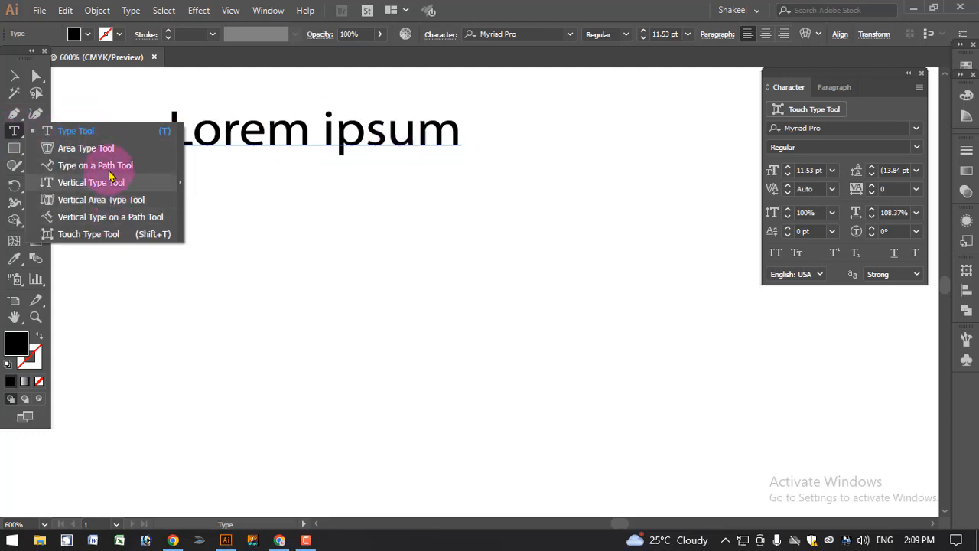
click(15, 128)
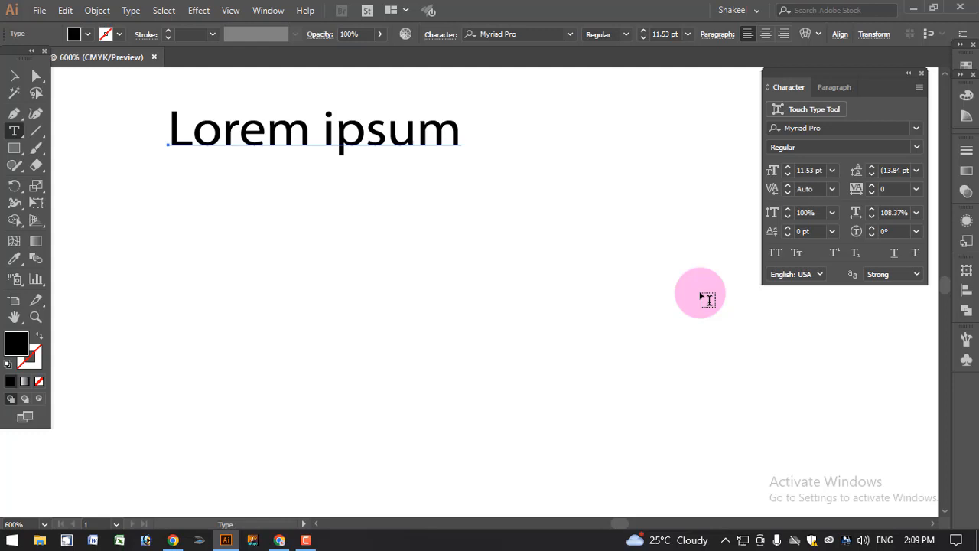
click(14, 75)
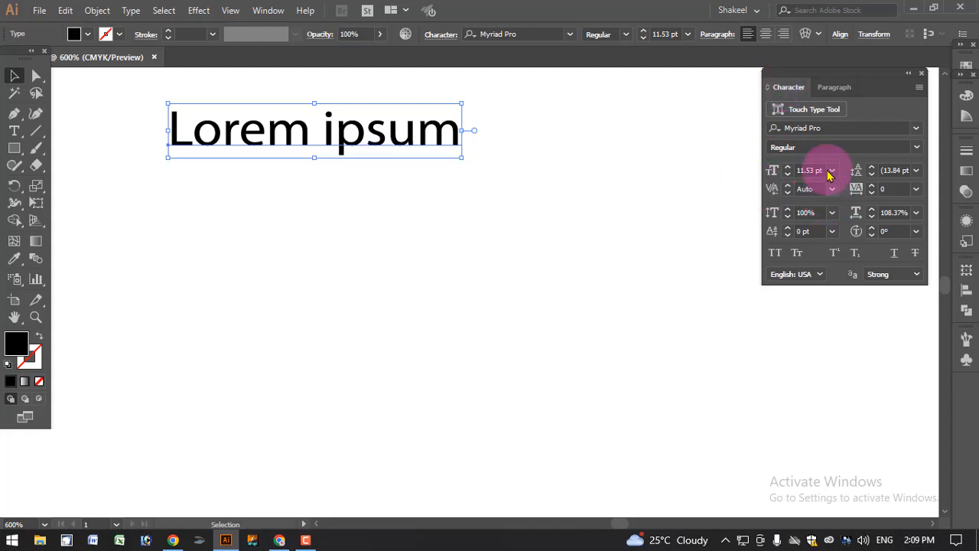
Move the Character panel onto the canvas and close it through the Window menu's Type submenu
drag(809, 78, 696, 100)
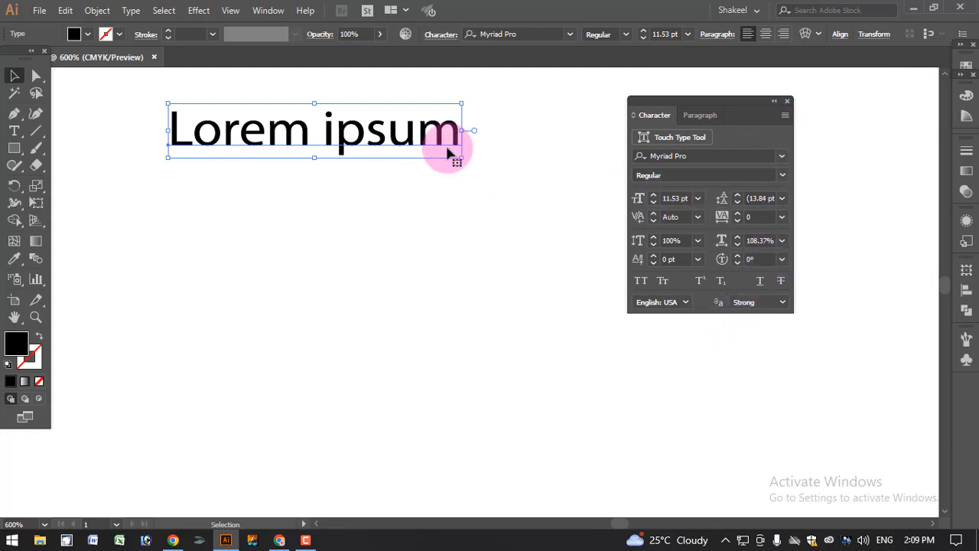
click(269, 11)
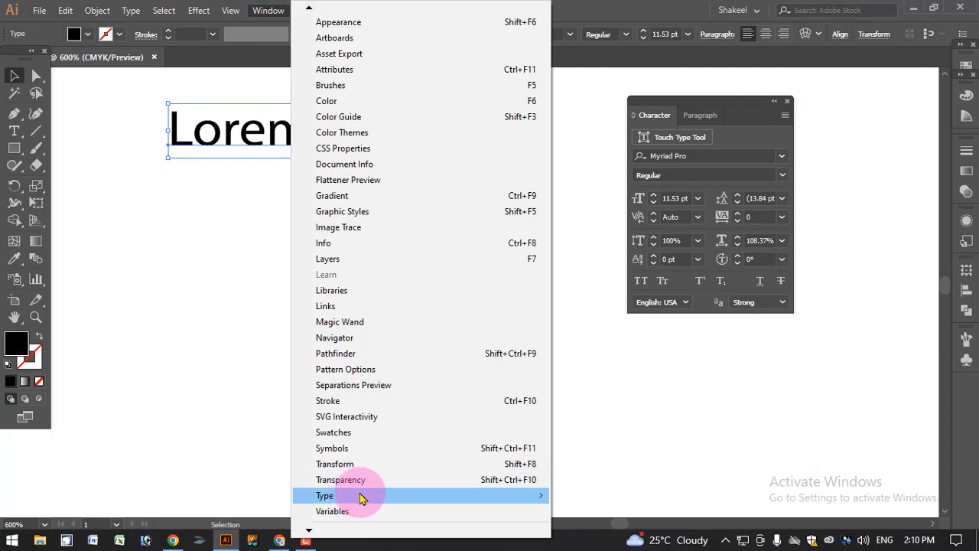
mouse_move(356, 497)
click(565, 405)
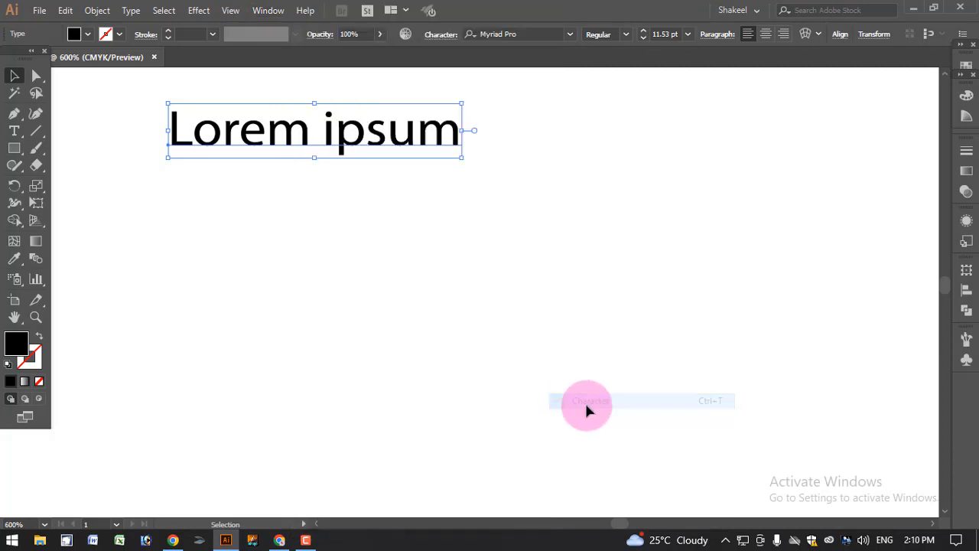
Reopen the Character panel from the Window menu's Type submenu and move it near the canvas's upper right
click(269, 11)
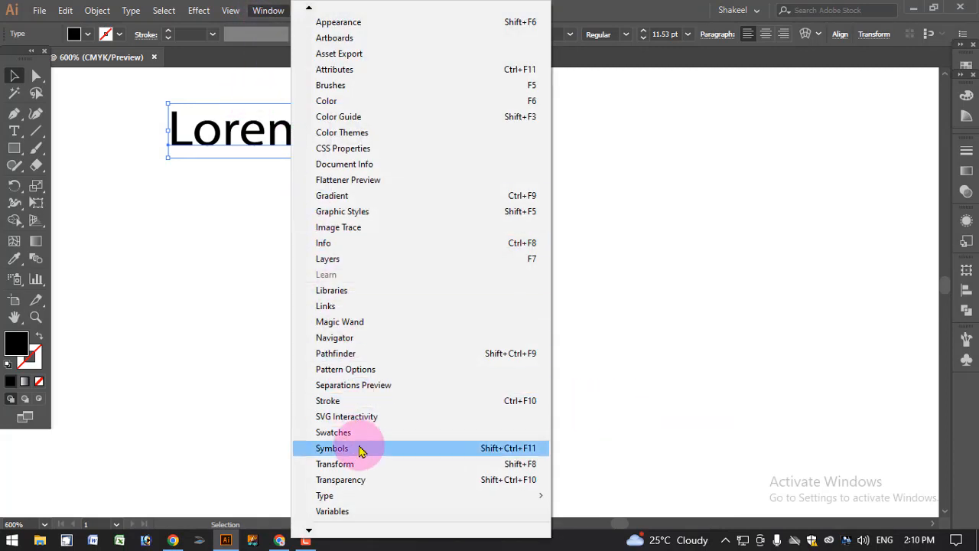
mouse_move(477, 499)
click(599, 399)
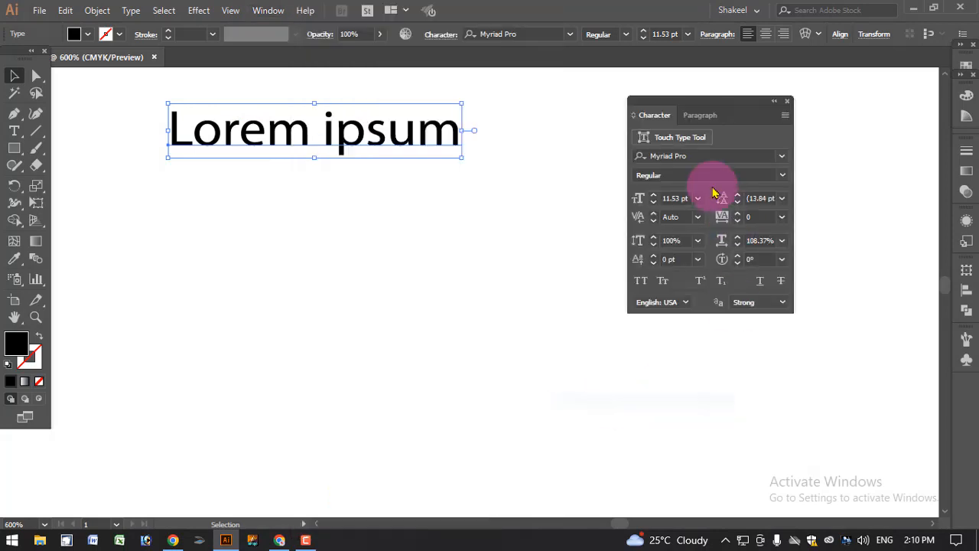
drag(711, 102, 808, 90)
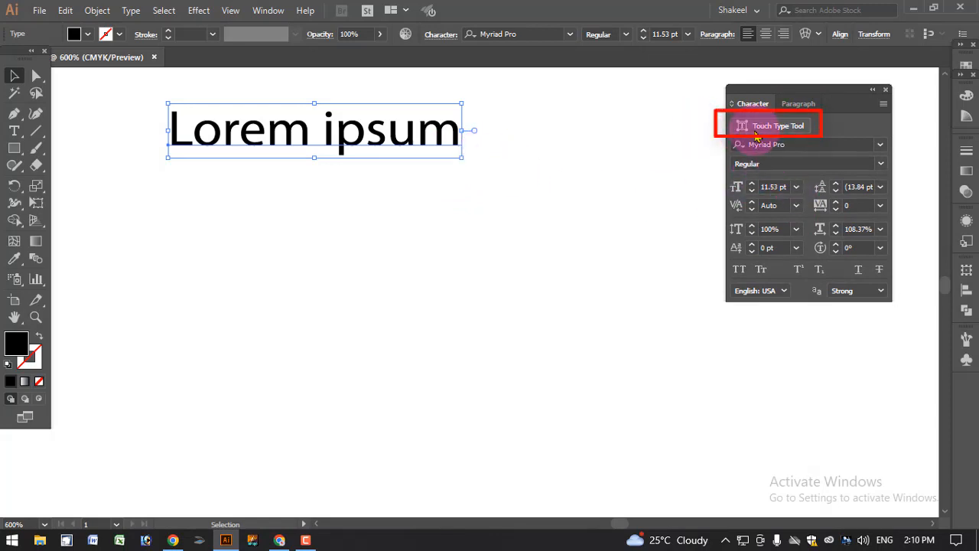
Activate the Touch Type Tool from the Character panel and select the letter e in Lorem
click(15, 131)
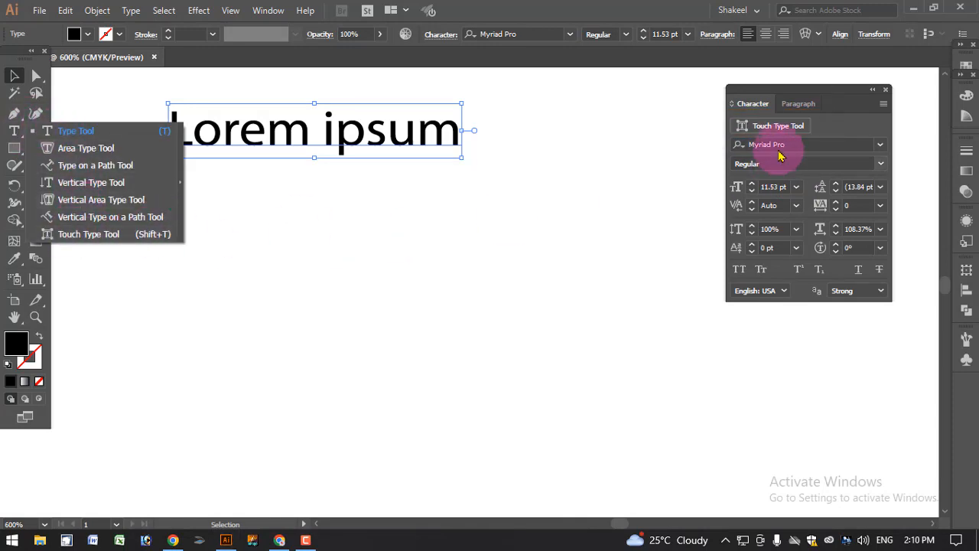
click(774, 89)
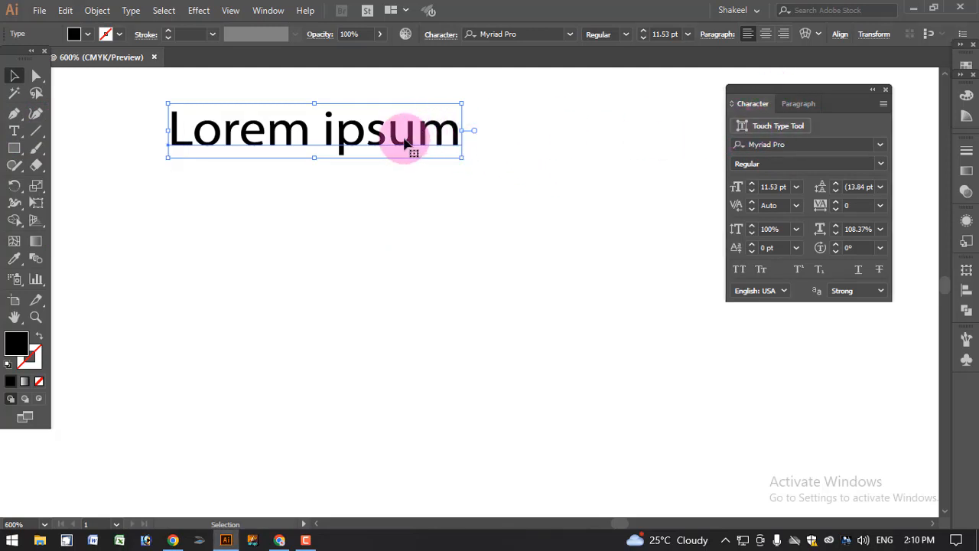
click(772, 127)
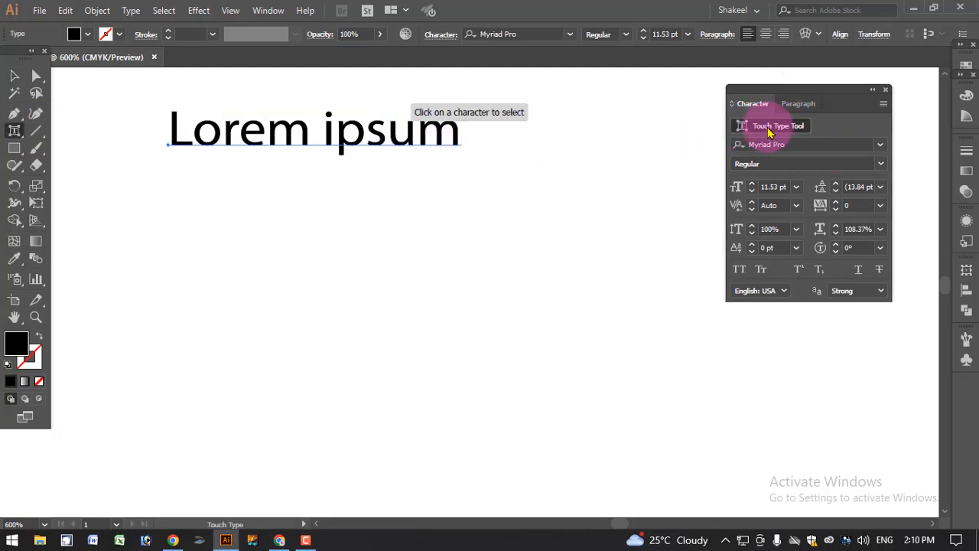
click(423, 136)
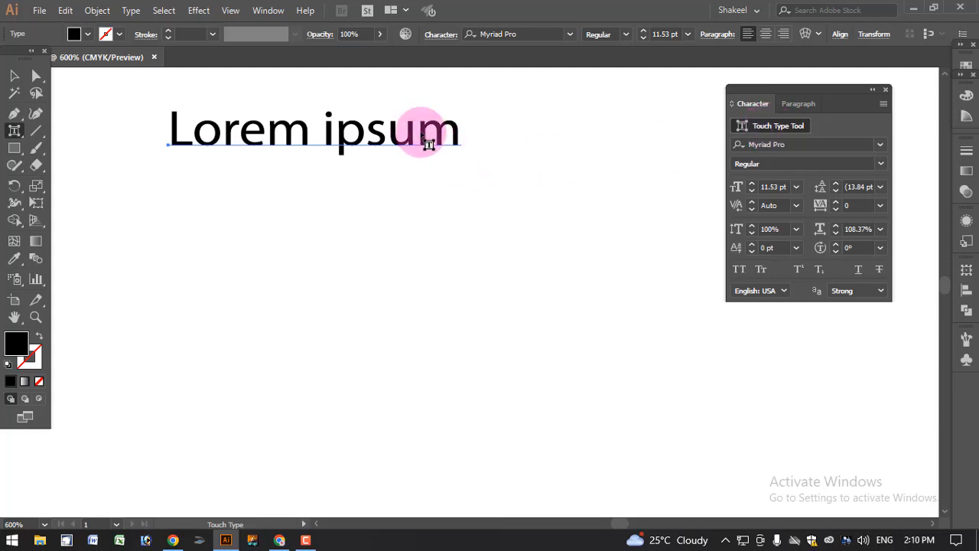
click(436, 136)
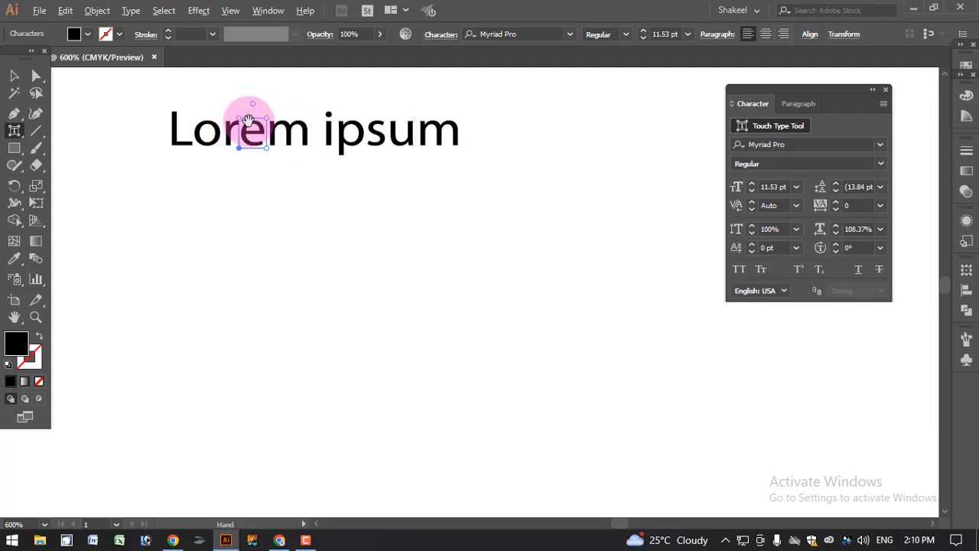
Enlarge, shrink and rotate the selected e with the Touch Type Tool's handles
scroll(258, 124, up, 5)
scroll(318, 130, up, 2)
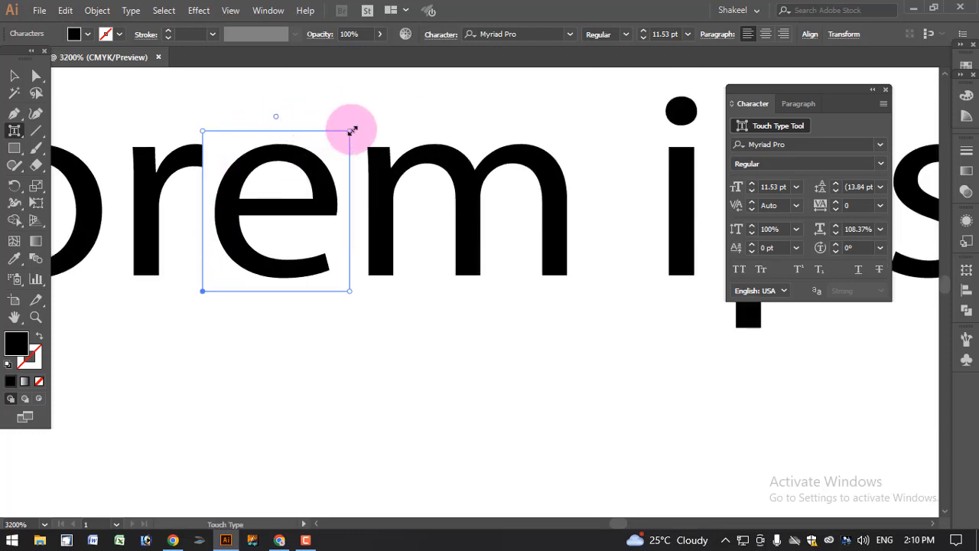
drag(352, 131, 594, 34)
scroll(463, 191, down, 1)
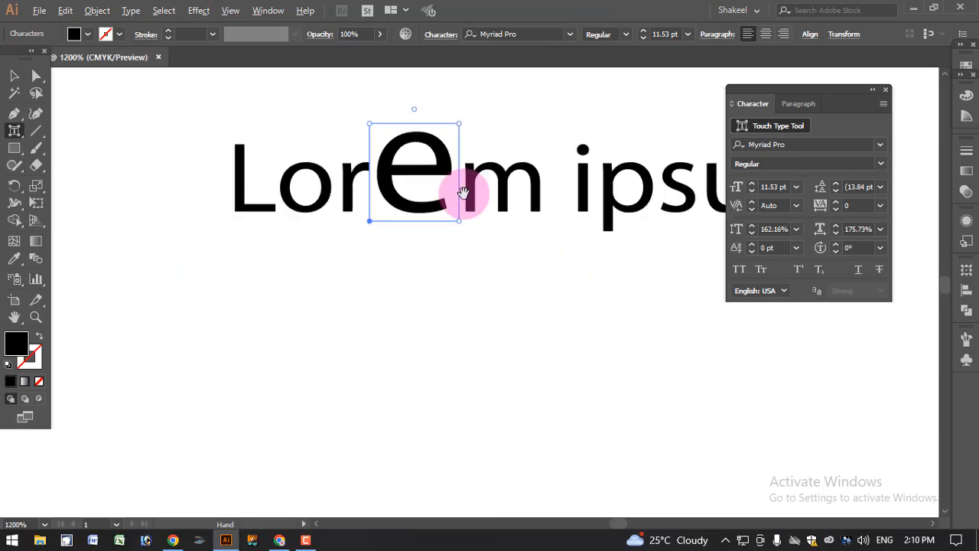
drag(459, 131, 459, 174)
click(444, 175)
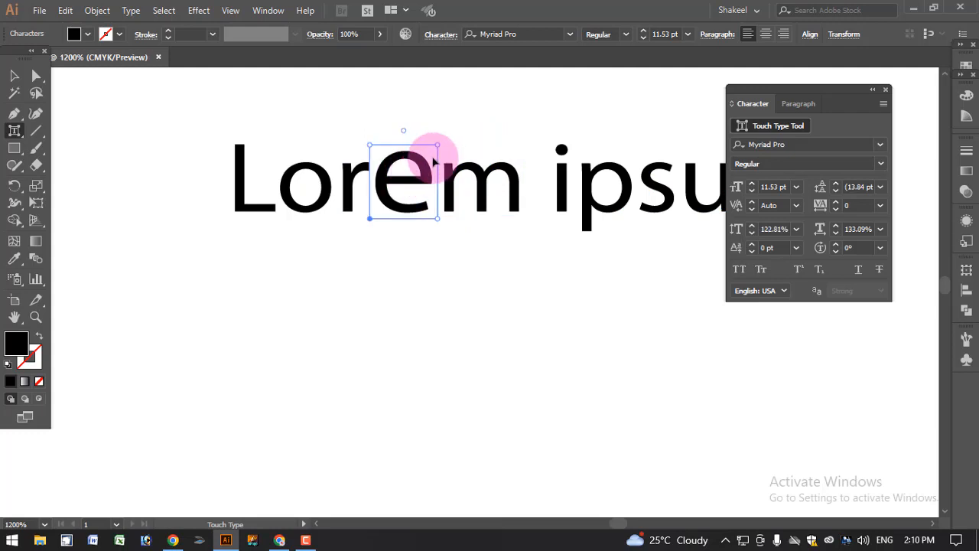
drag(438, 143, 435, 150)
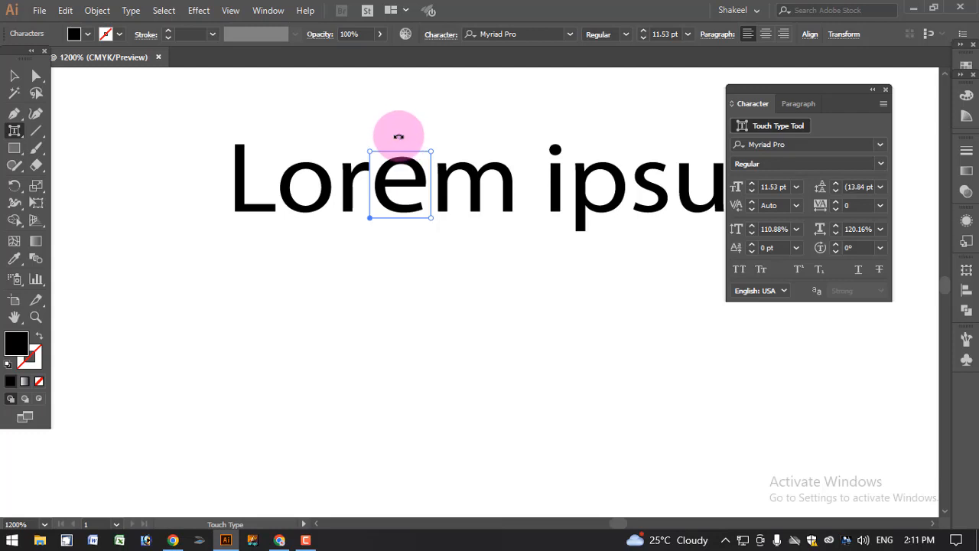
drag(399, 136, 364, 139)
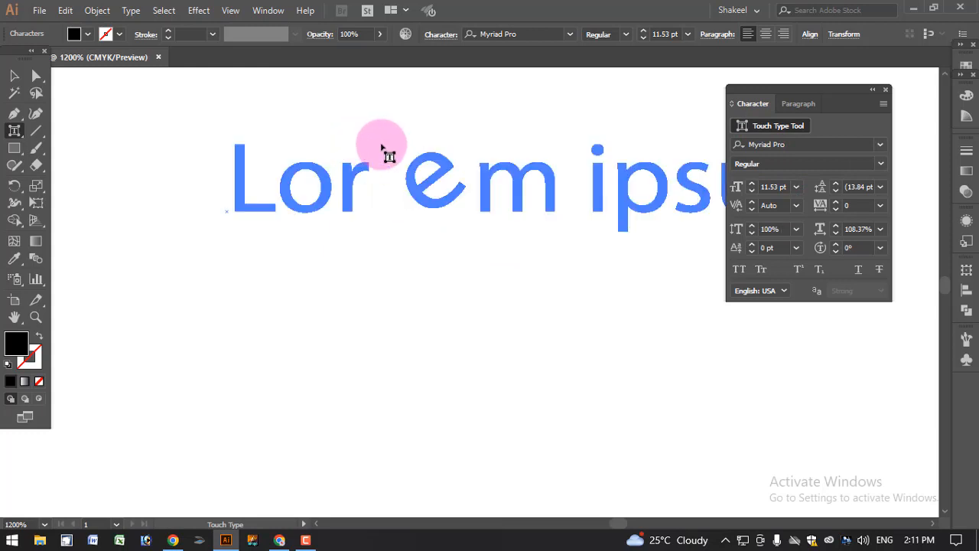
Switch to the Selection tool and undo the touch-type changes to the e twice
click(15, 79)
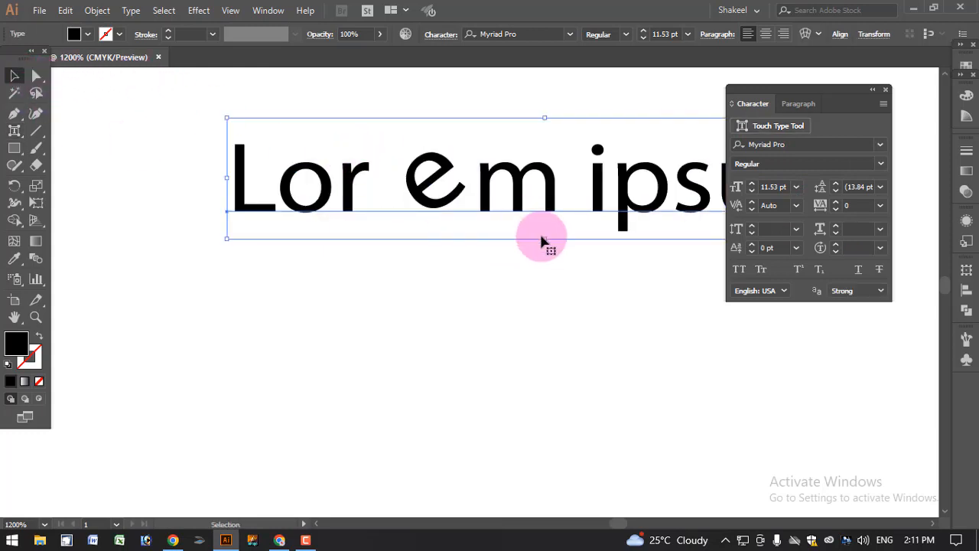
key(ctrl+z)
key(ctrl+z)
click(557, 235)
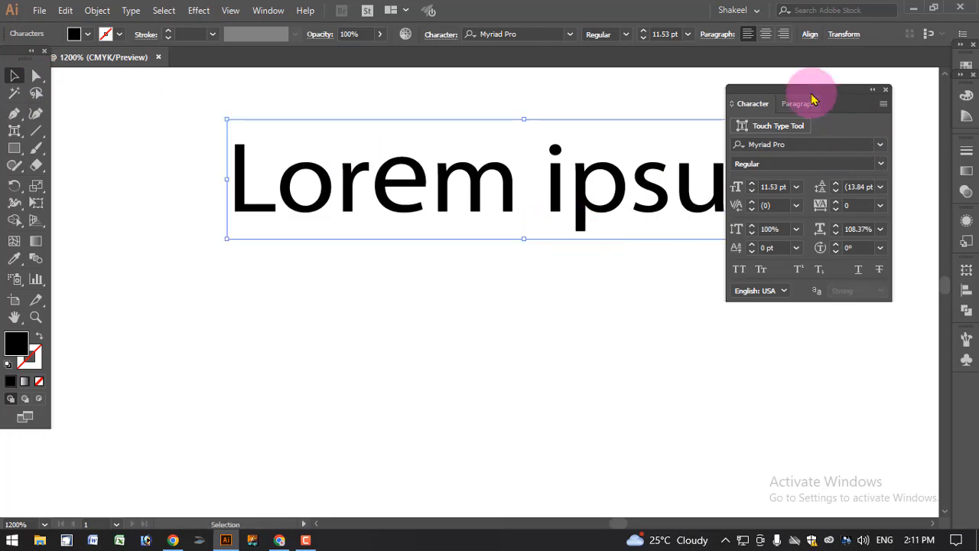
Reposition the Character panel beside the Lorem ipsum text
drag(810, 94, 843, 95)
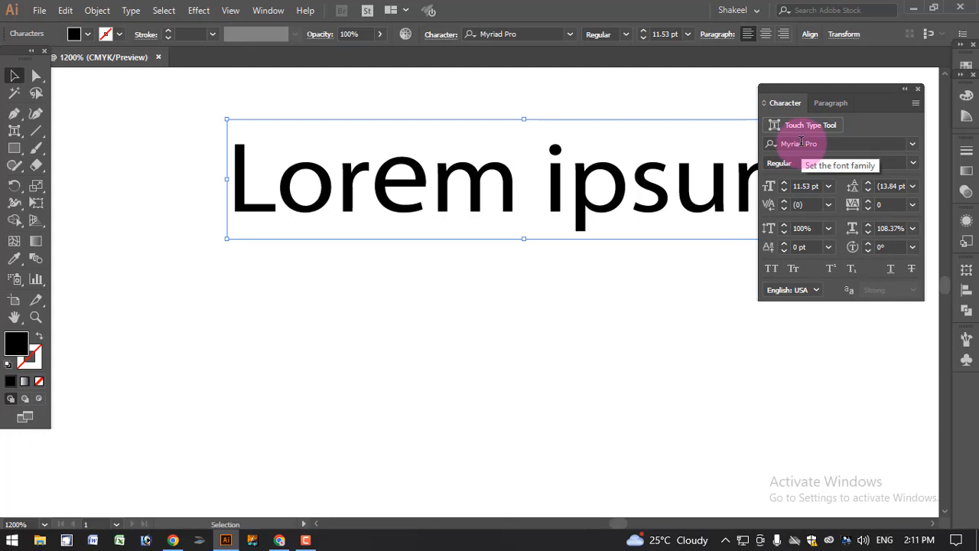
drag(406, 187, 398, 264)
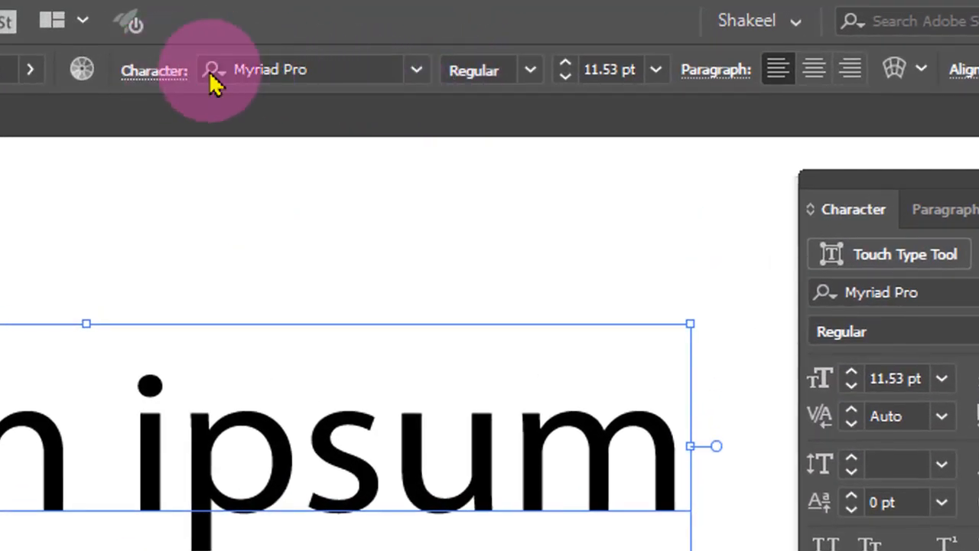
click(151, 74)
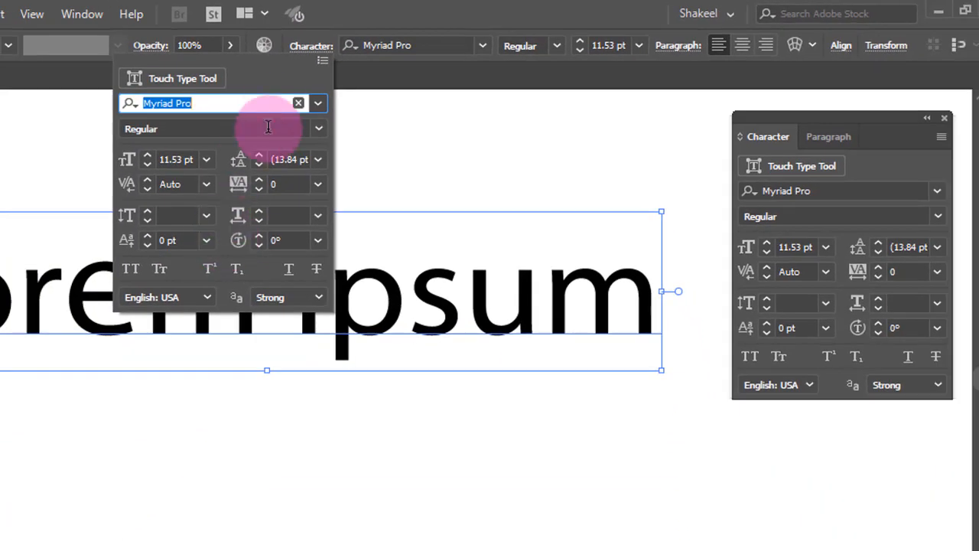
click(314, 48)
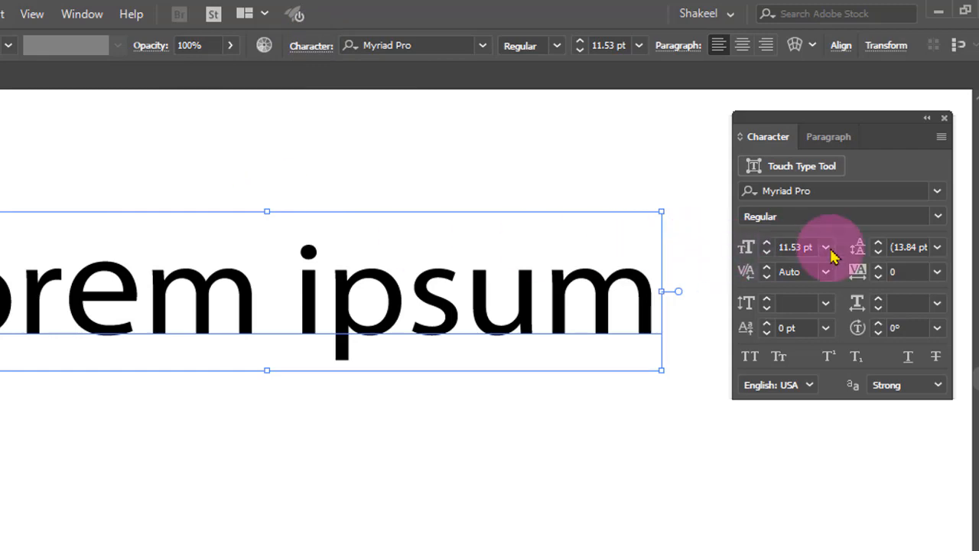
drag(863, 145, 833, 188)
click(442, 303)
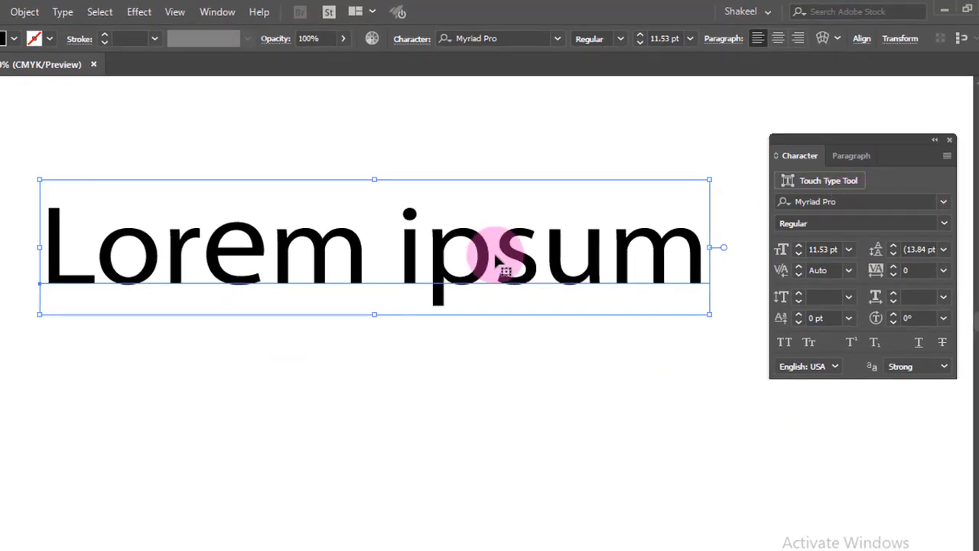
Change the selected text's font to Microsoft Tai Le with the Bold style
click(943, 202)
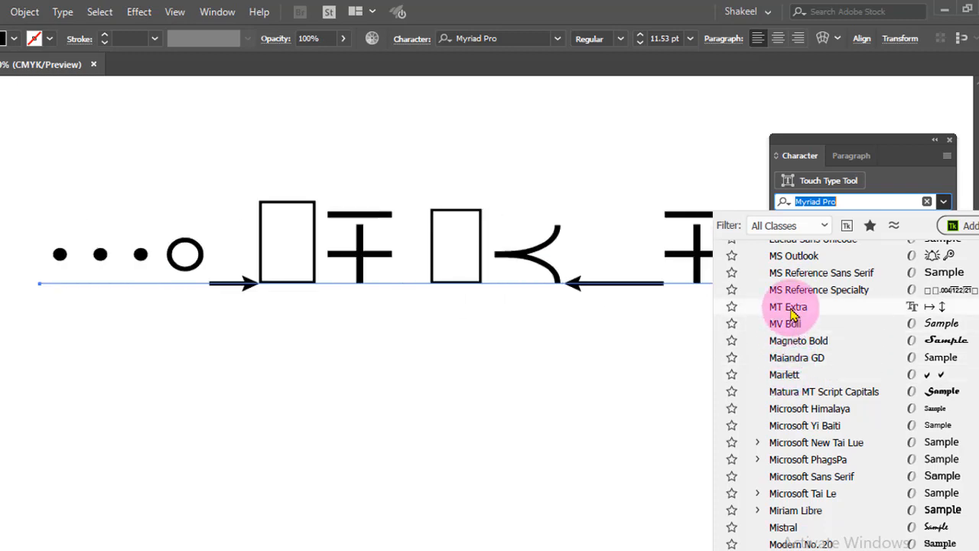
click(829, 496)
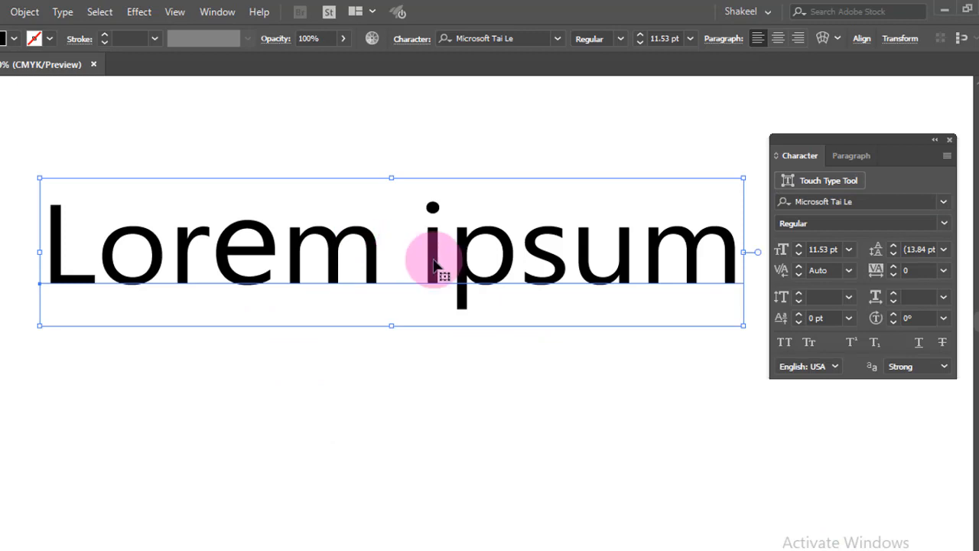
click(945, 223)
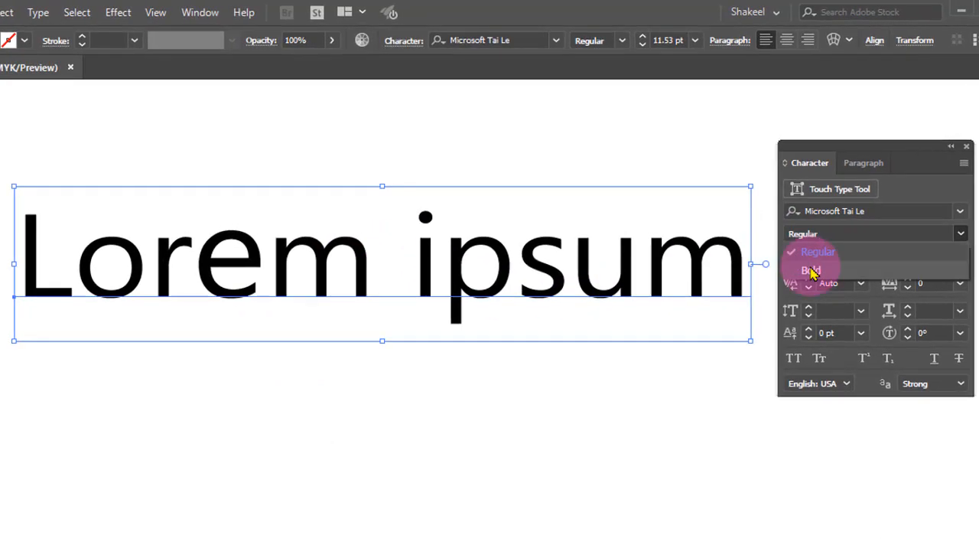
click(811, 270)
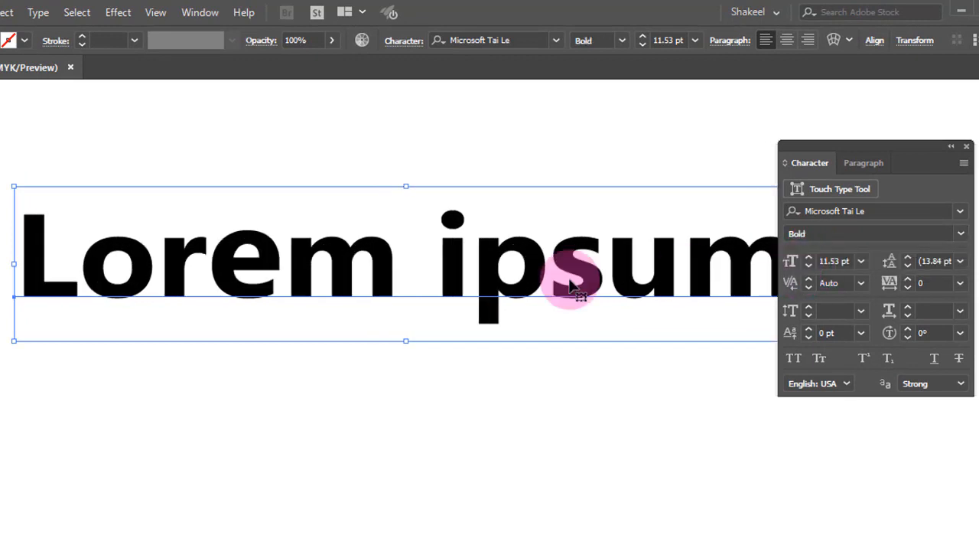
With the text deselected, pick Arial and the Narrow style in the Character panel
click(421, 189)
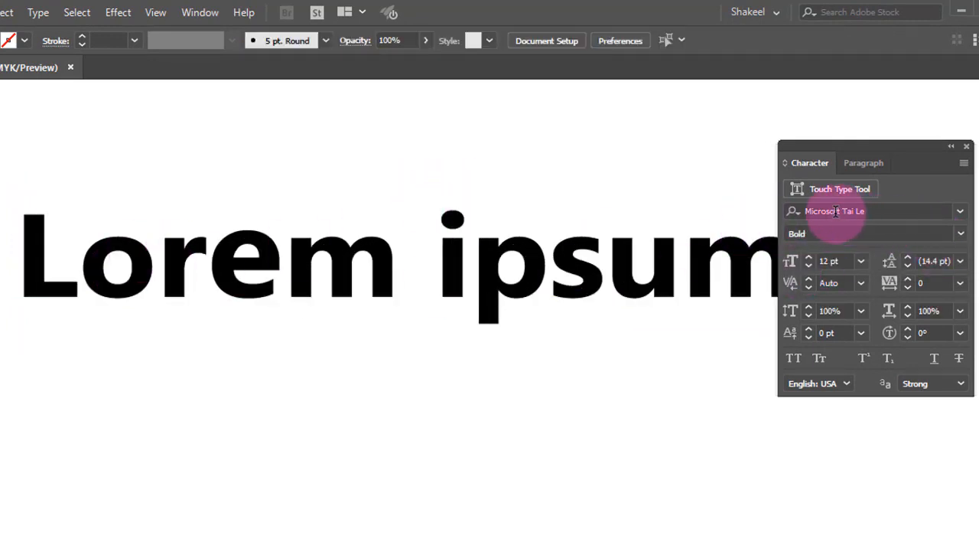
click(960, 212)
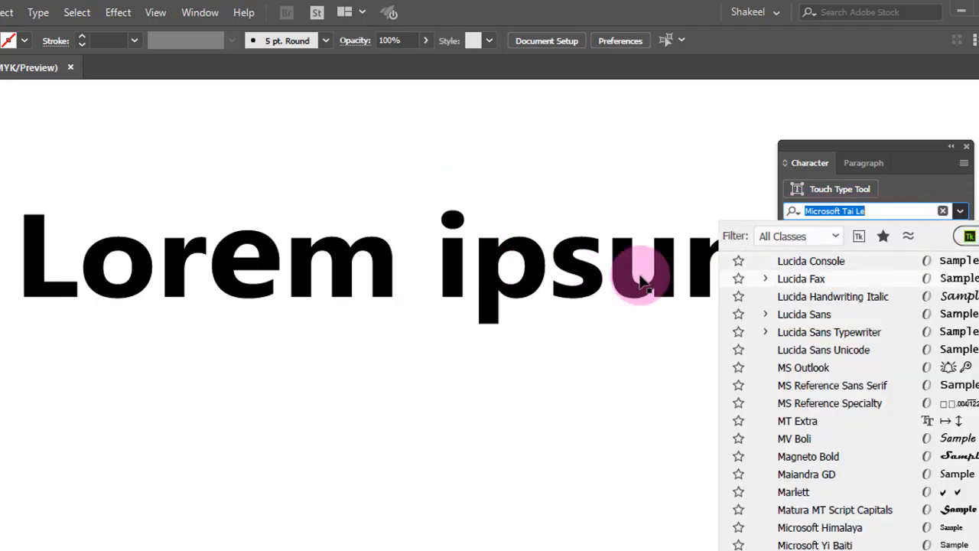
click(865, 170)
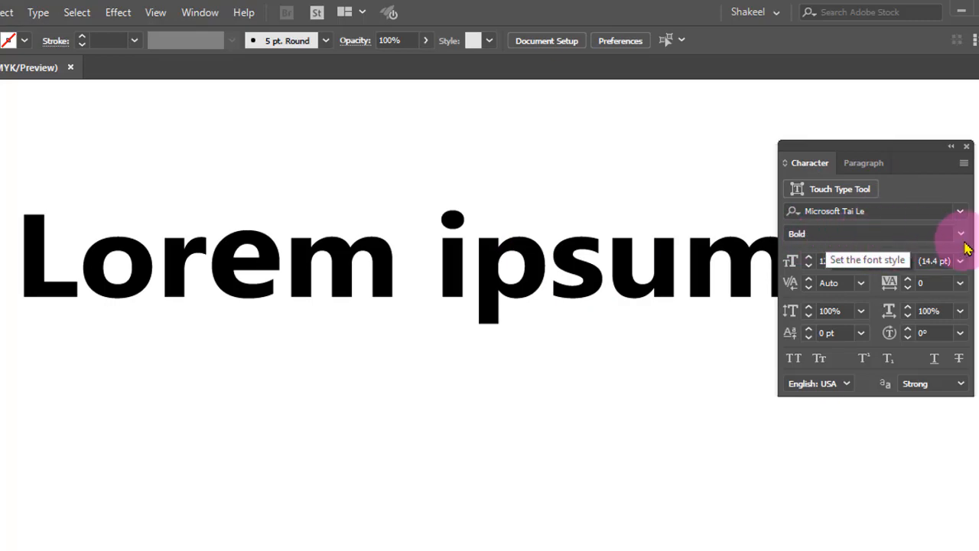
click(961, 212)
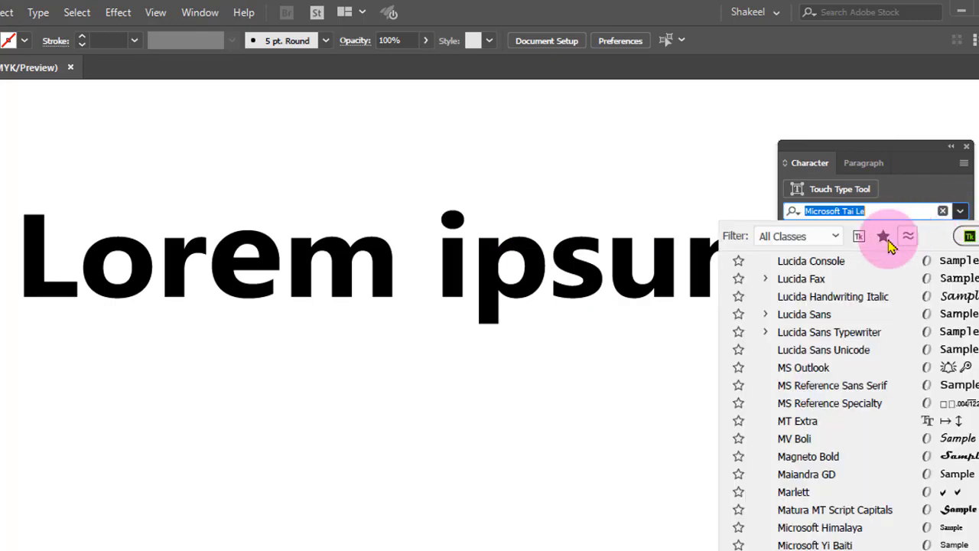
scroll(826, 409, up, 5)
scroll(831, 409, up, 10)
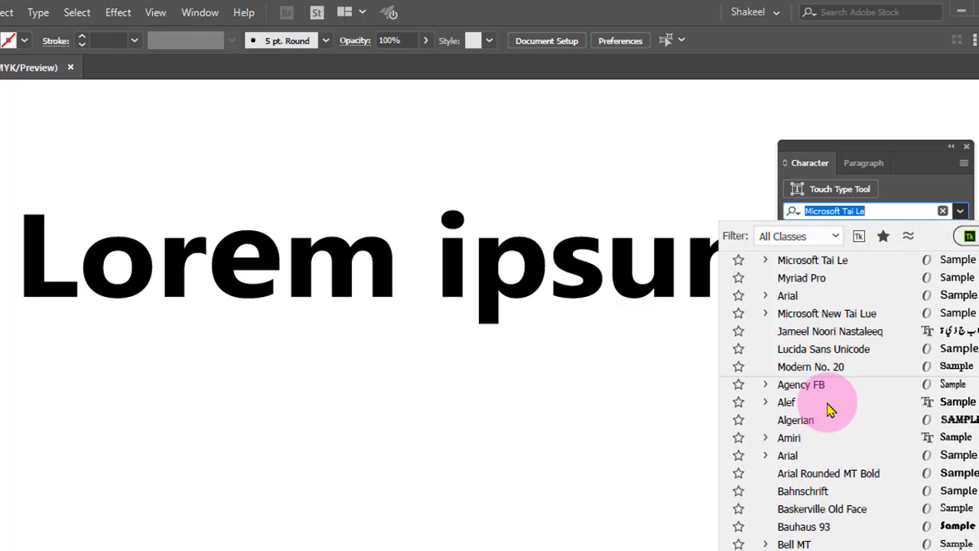
click(788, 296)
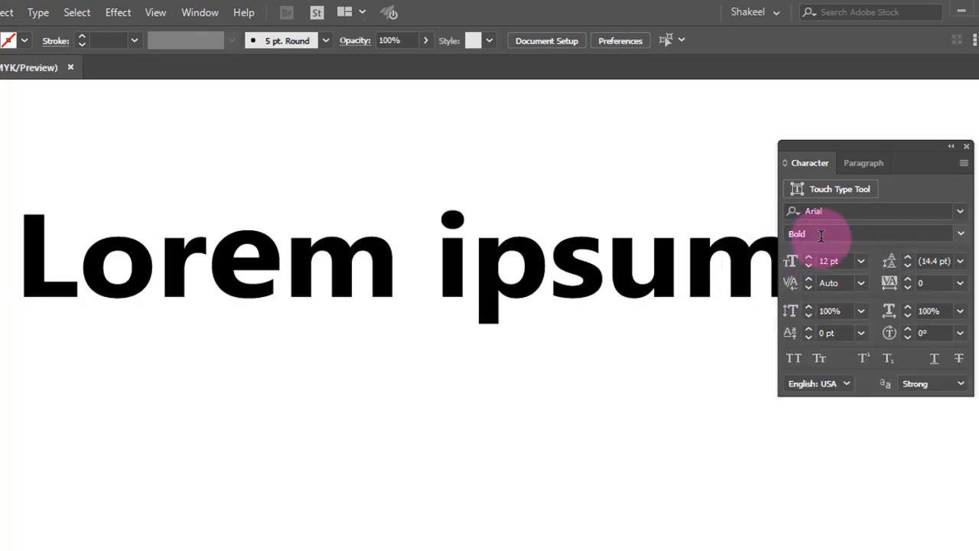
click(963, 237)
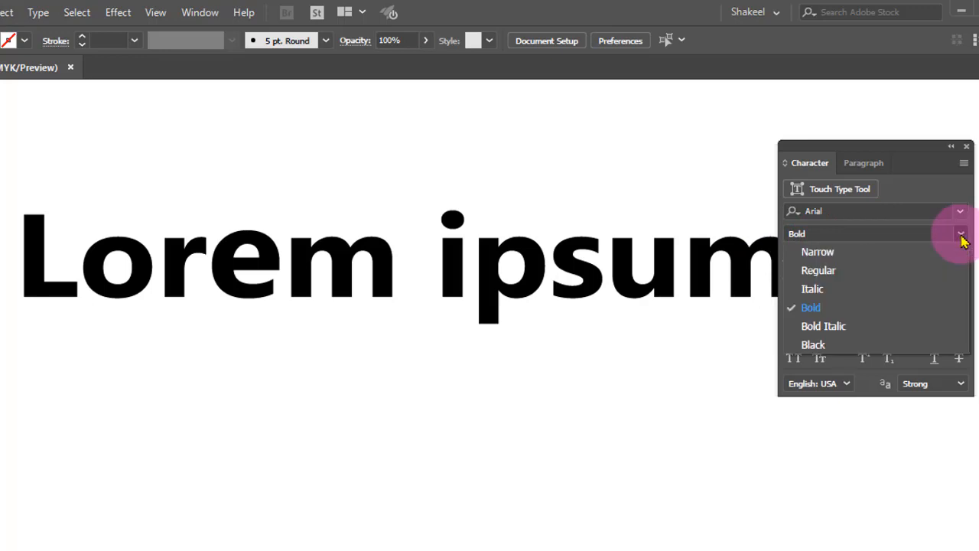
click(844, 253)
Select all characters of the Lorem ipsum text and change their font to Arial
click(731, 266)
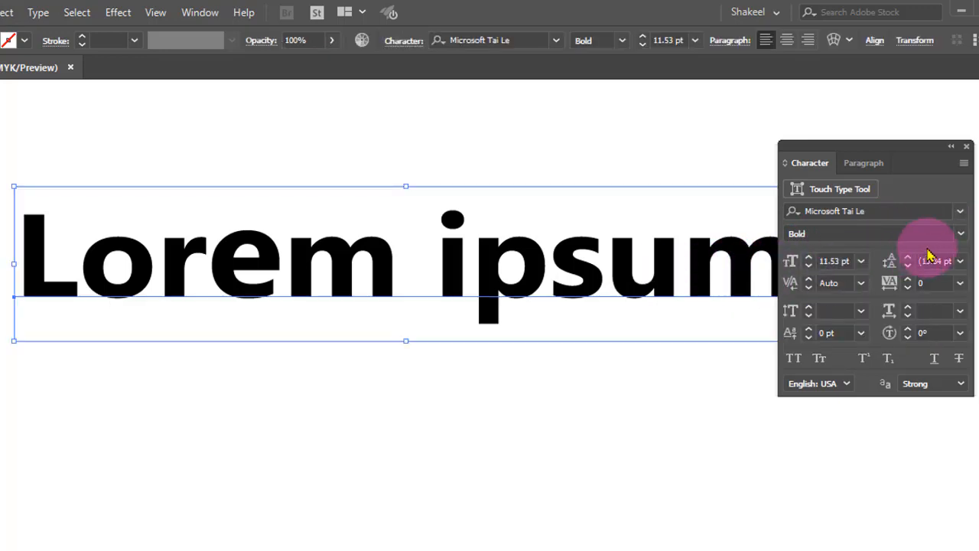
click(961, 233)
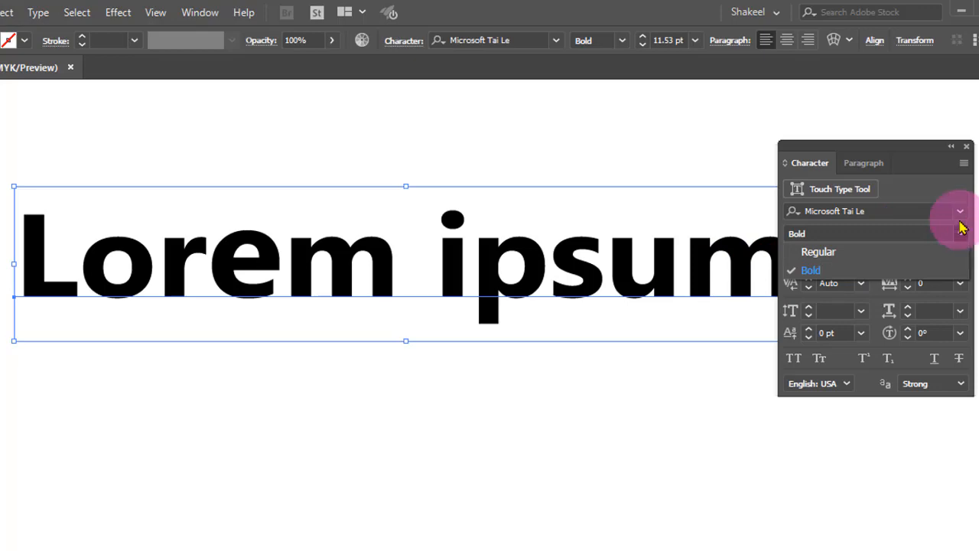
double_click(647, 269)
key(ctrl+a)
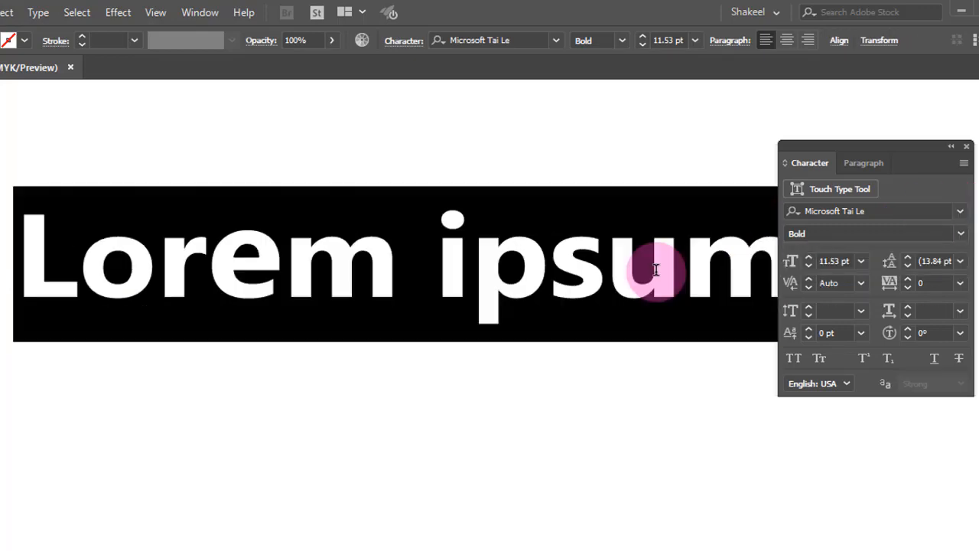
click(960, 210)
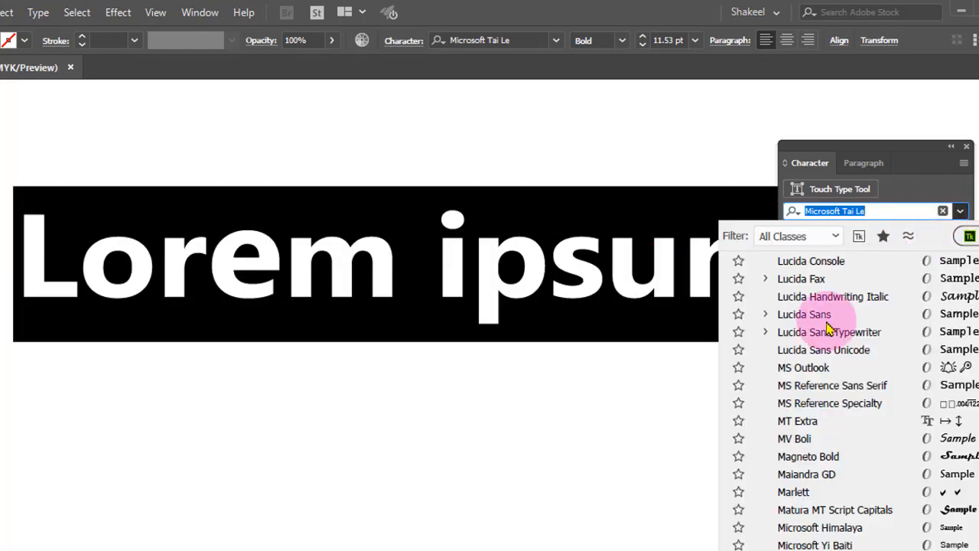
scroll(826, 386, up, 5)
scroll(826, 386, up, 15)
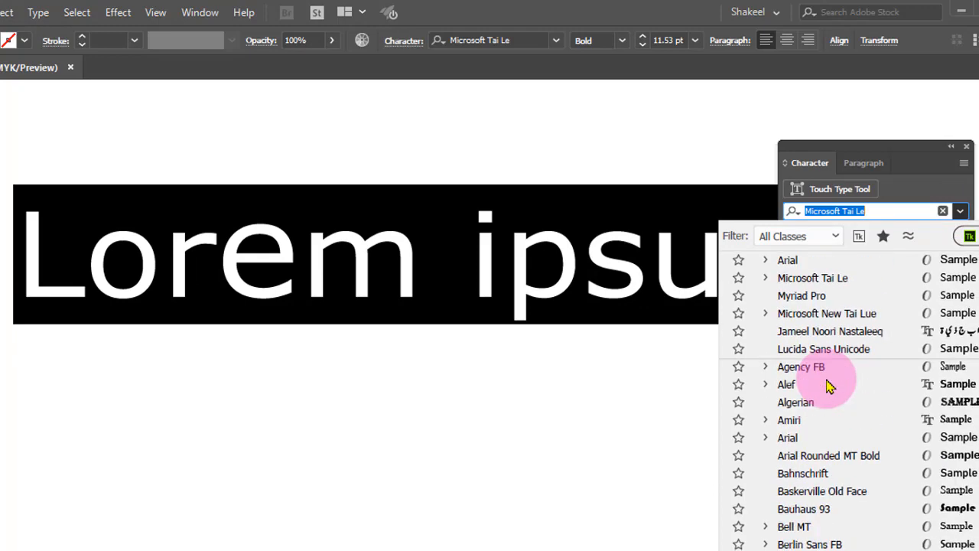
click(796, 261)
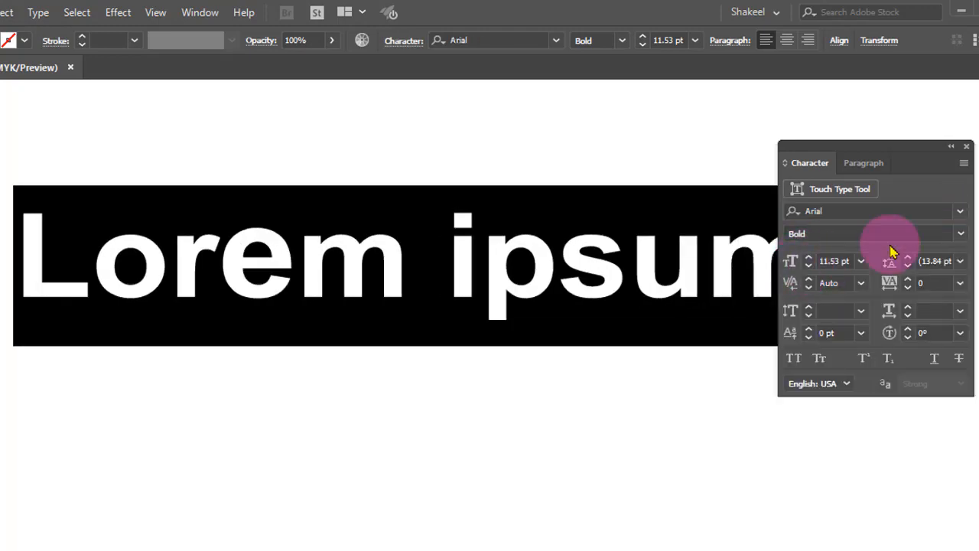
Try the Narrow and then the Regular font styles on the text
click(962, 234)
click(872, 252)
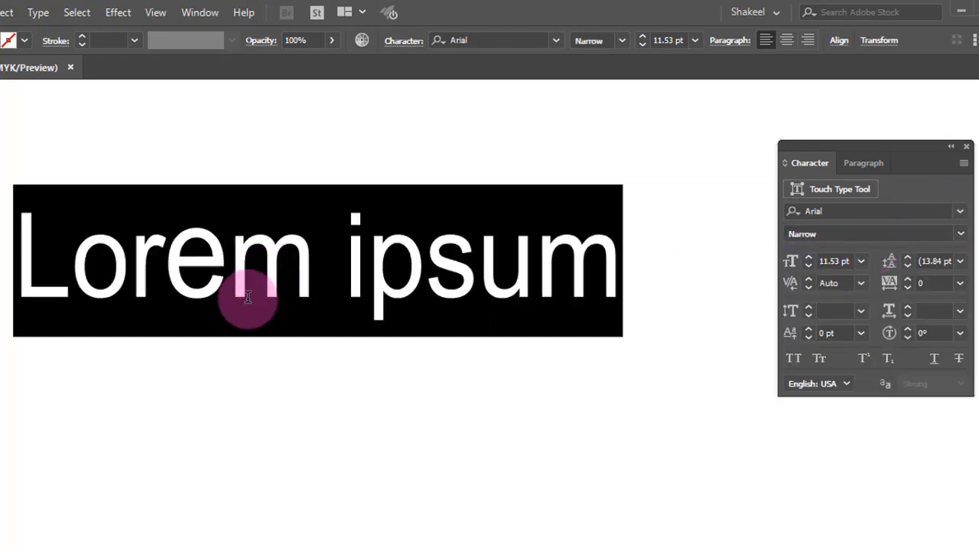
click(962, 235)
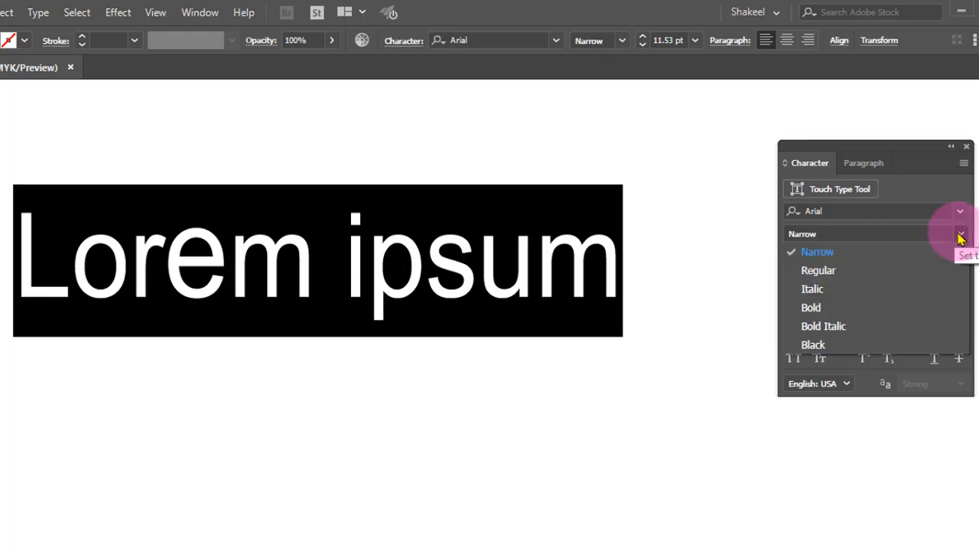
click(873, 270)
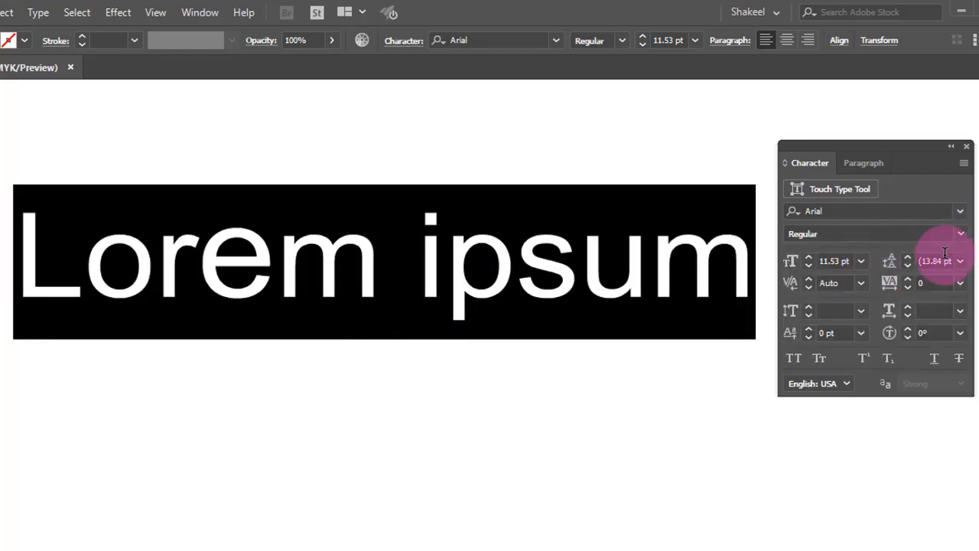
Set the text's font style to Black and leave text editing
click(960, 234)
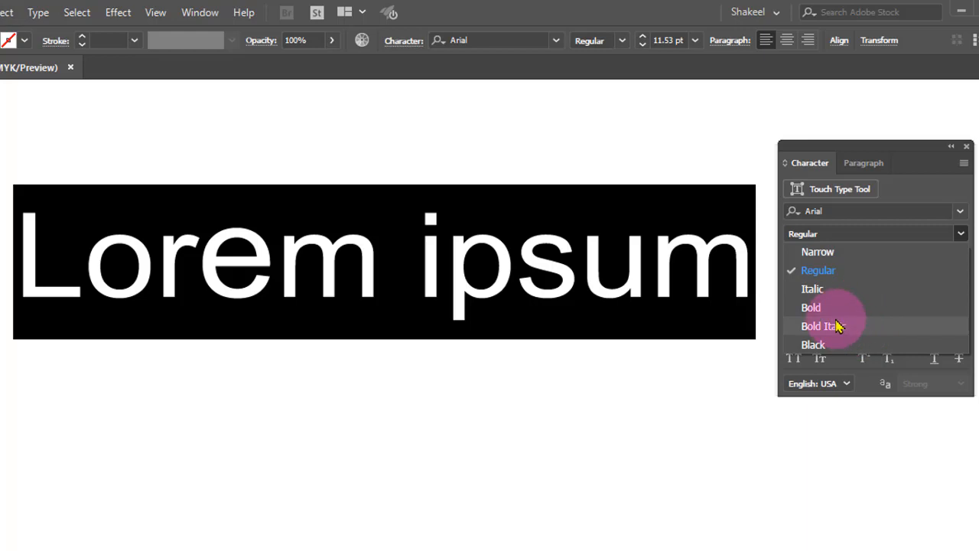
click(834, 344)
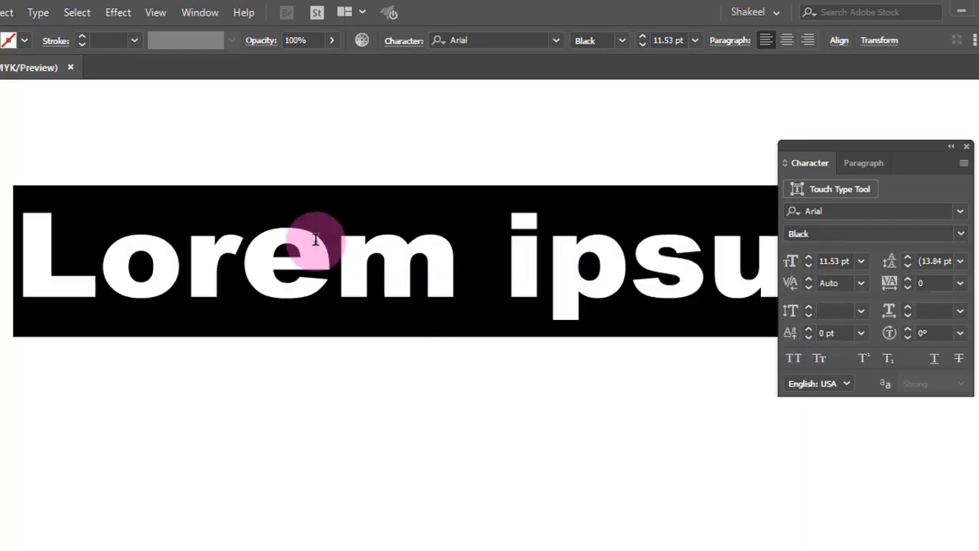
key(Escape)
drag(372, 249, 343, 240)
click(962, 236)
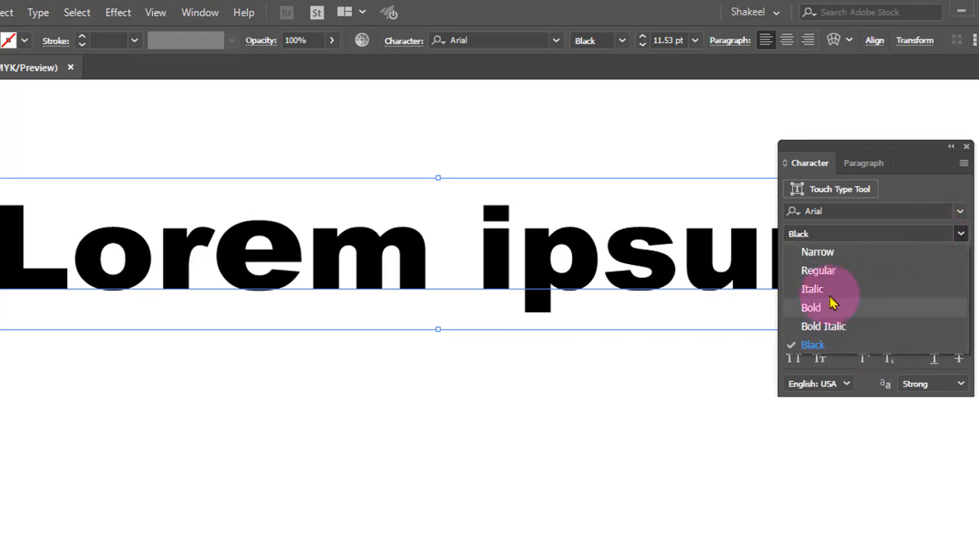
click(962, 236)
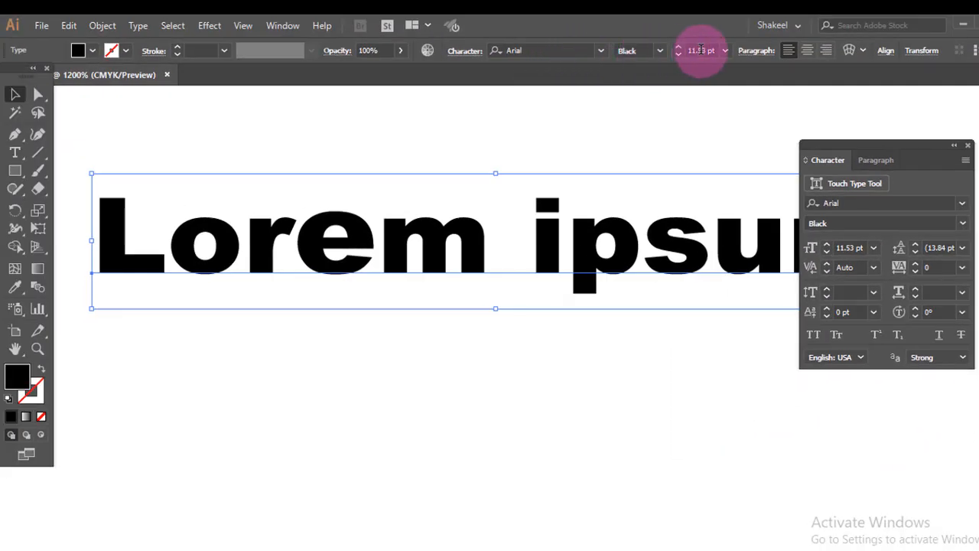
Select the whole text and set its font size to 7 pt
triple_click(584, 272)
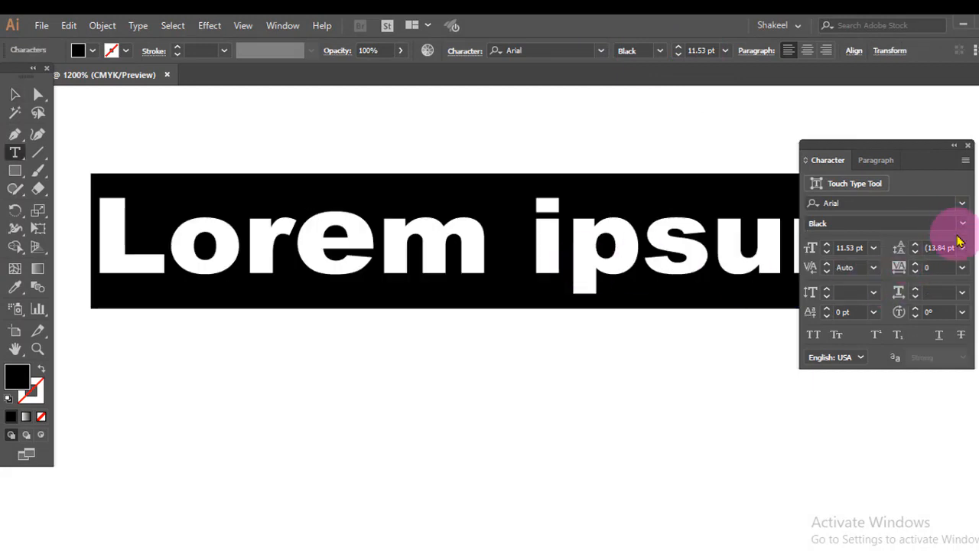
click(874, 250)
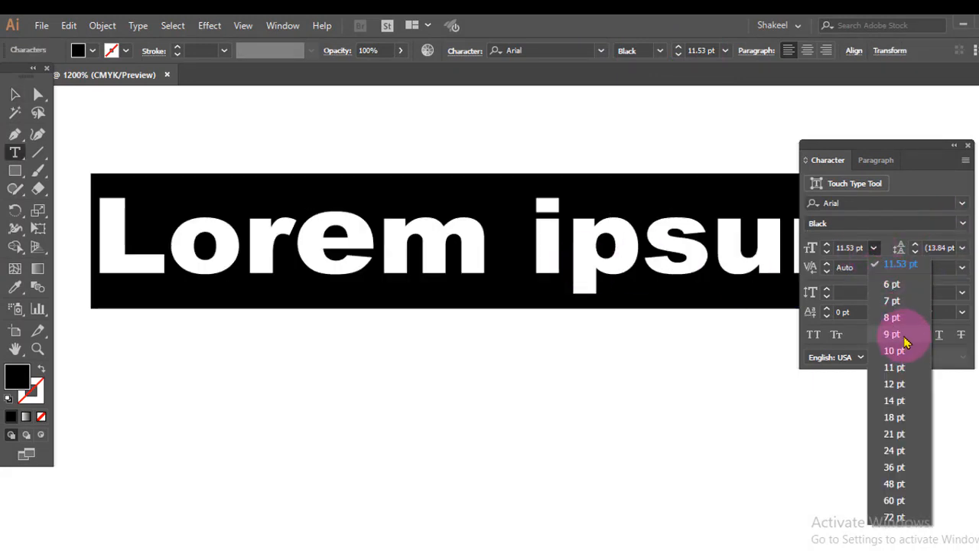
click(903, 306)
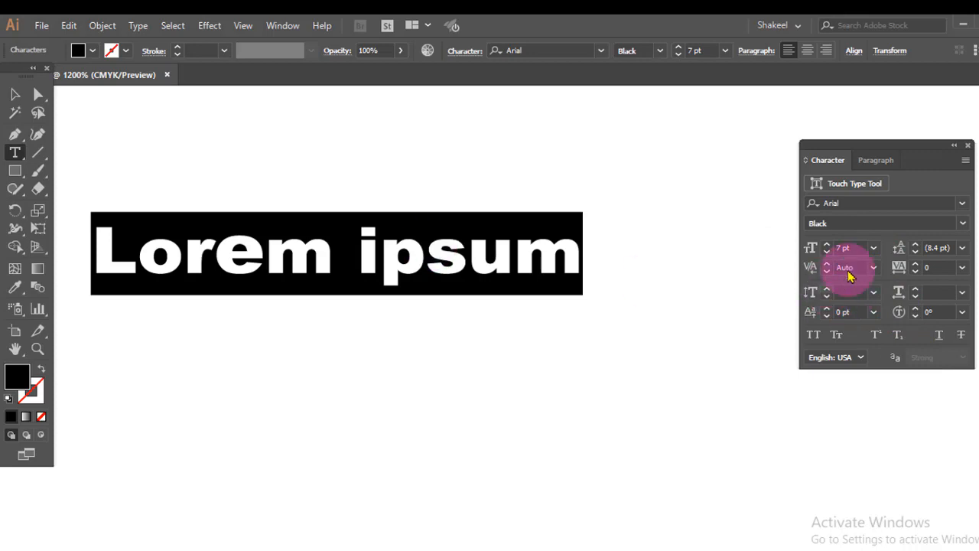
Enlarge the text to 36 pt and set it back to 7 pt
click(873, 258)
click(875, 487)
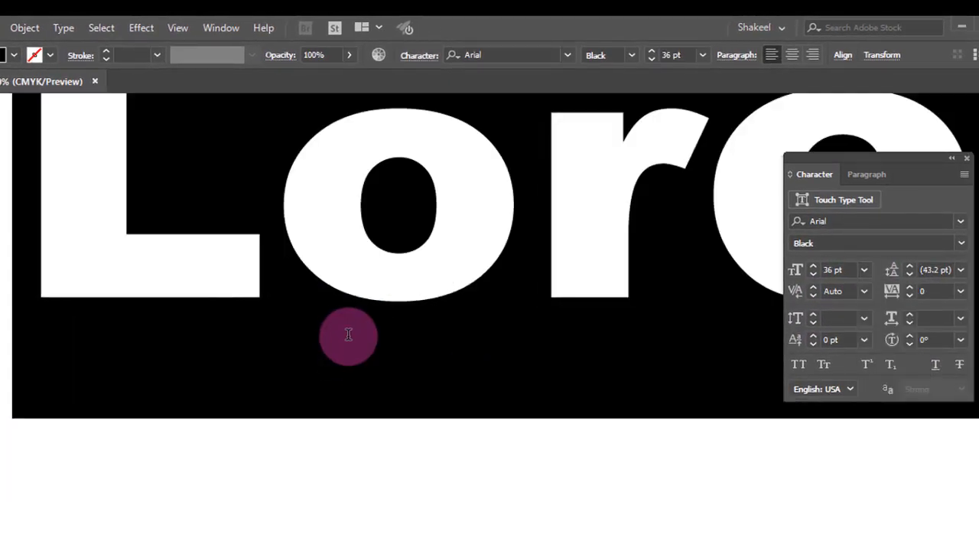
click(864, 269)
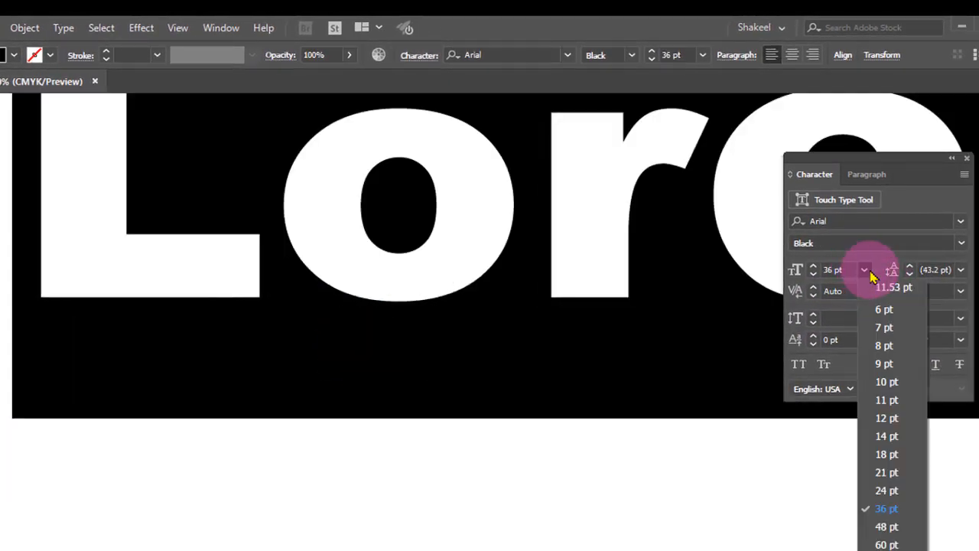
click(892, 337)
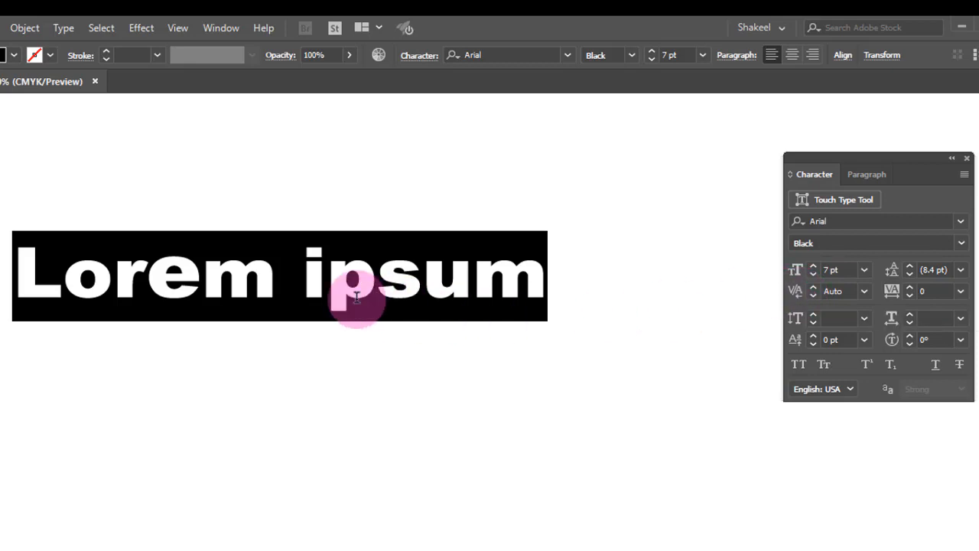
Place the cursor between 'p' and 's' in 'ipsum' and tighten their kerning to -20
click(375, 312)
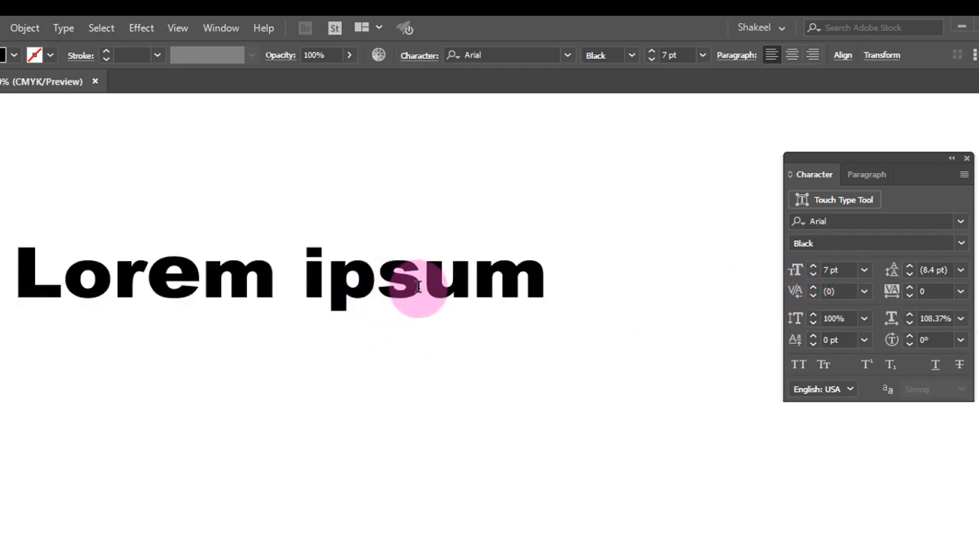
click(865, 292)
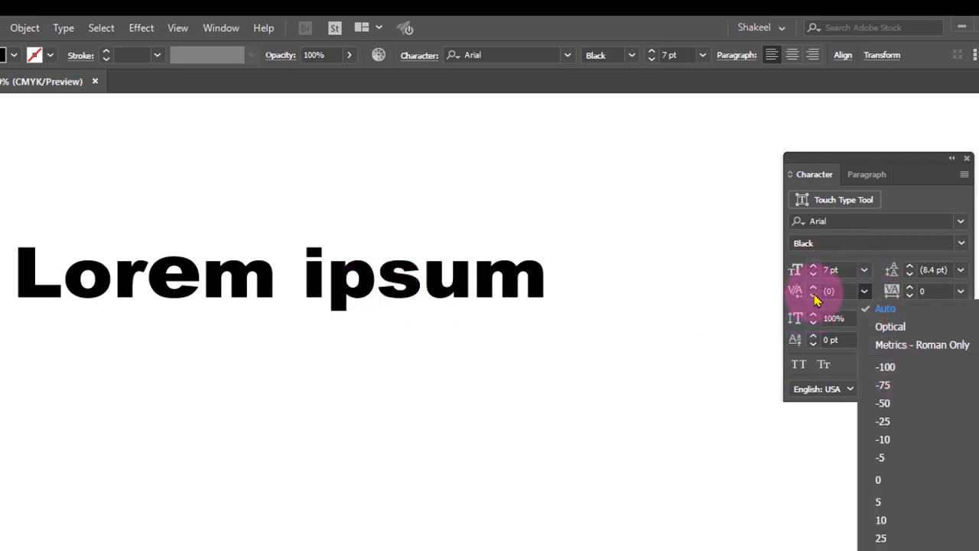
click(376, 283)
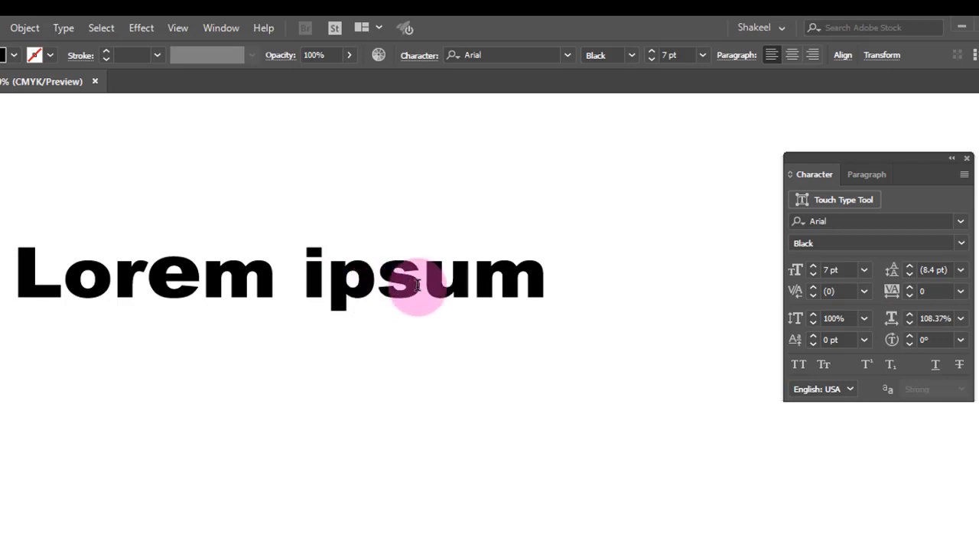
click(863, 291)
click(814, 289)
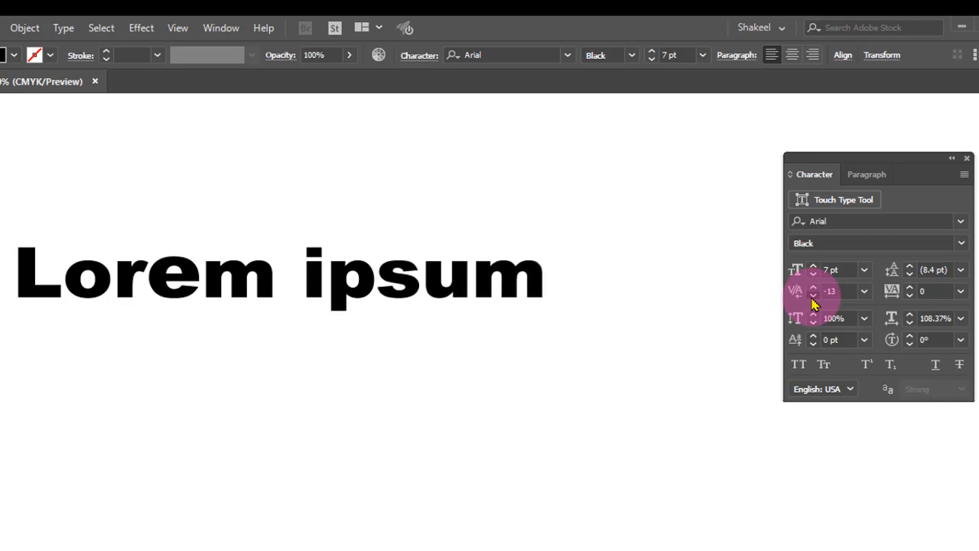
click(397, 284)
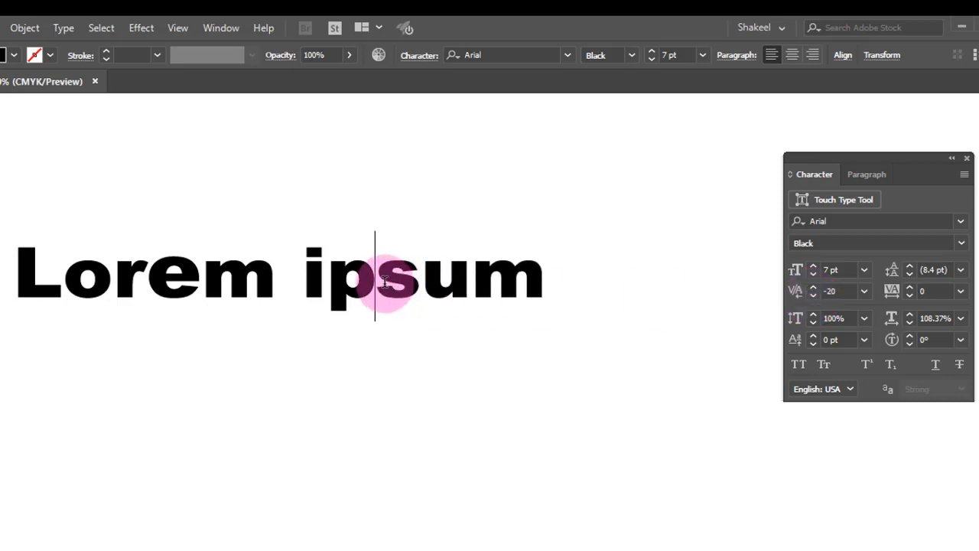
click(382, 281)
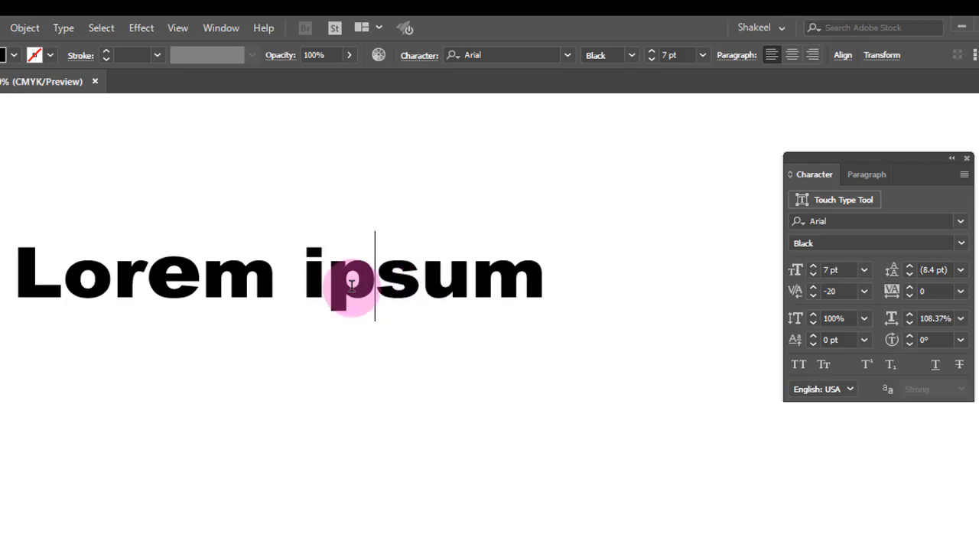
Place the cursor just before the 'i' of 'ipsum' and set its kerning to -100
click(329, 277)
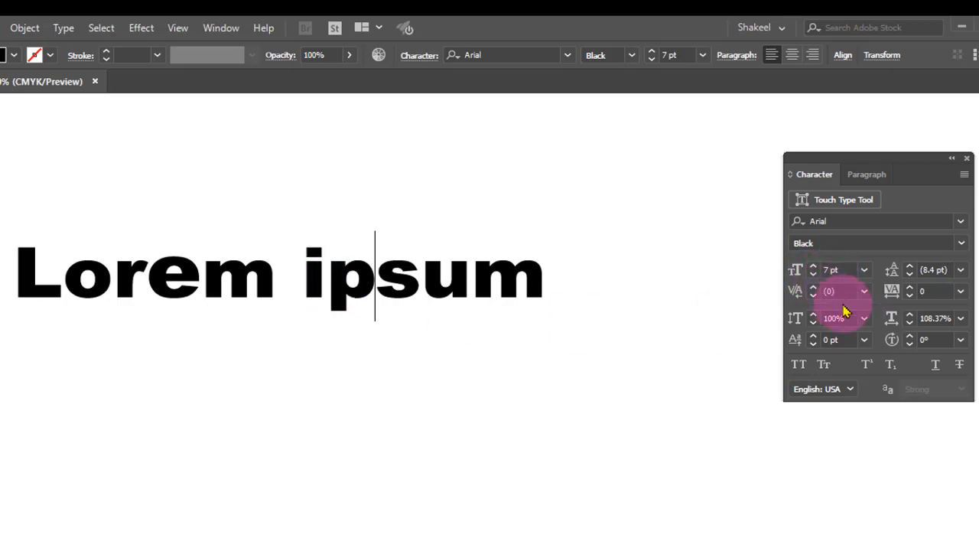
click(867, 297)
click(813, 288)
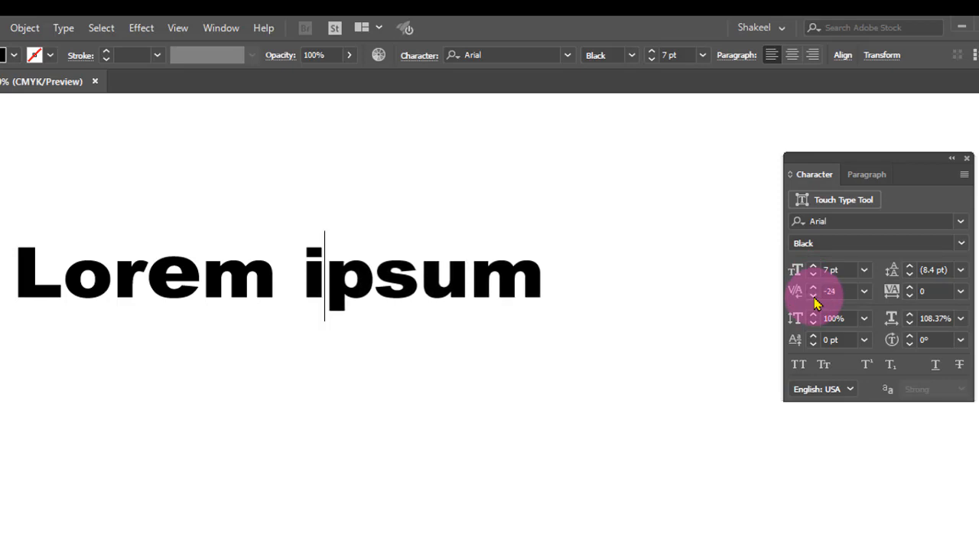
click(865, 292)
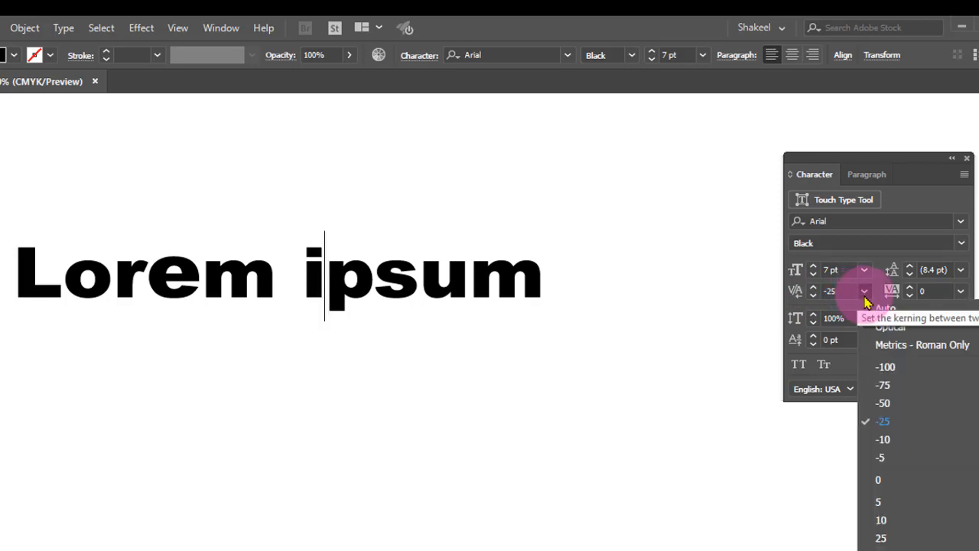
click(888, 367)
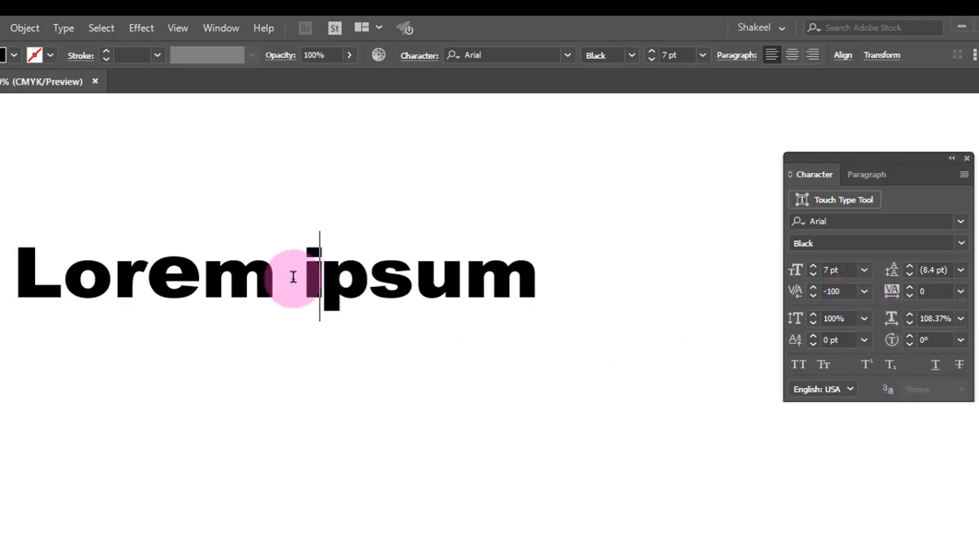
Lower the kerning before 'ipsum' further with the spinner, then set that kerning to 0
click(329, 272)
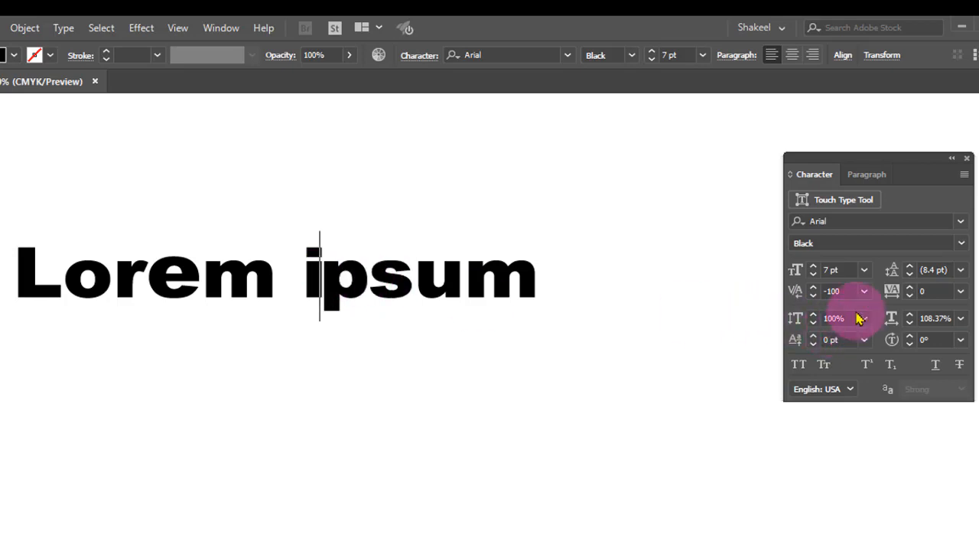
click(865, 291)
click(813, 304)
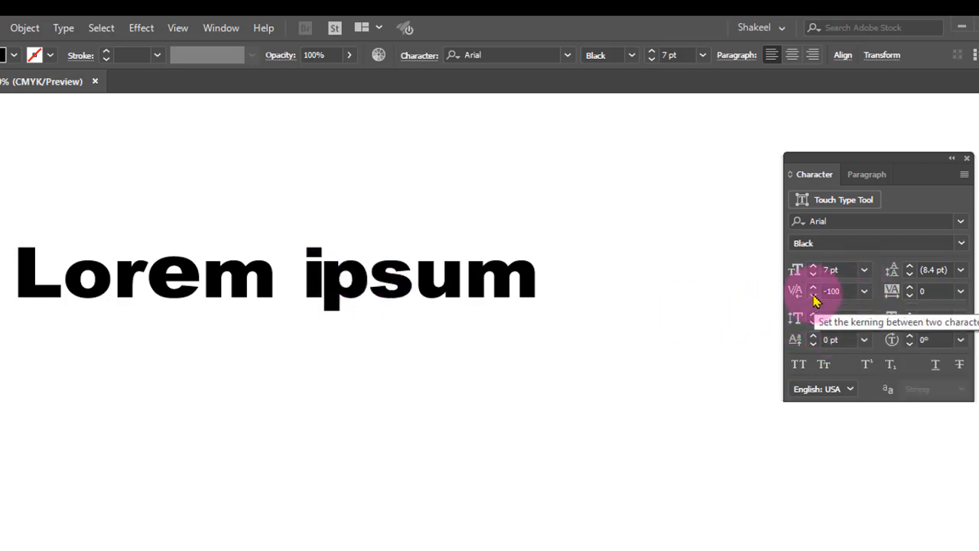
click(812, 297)
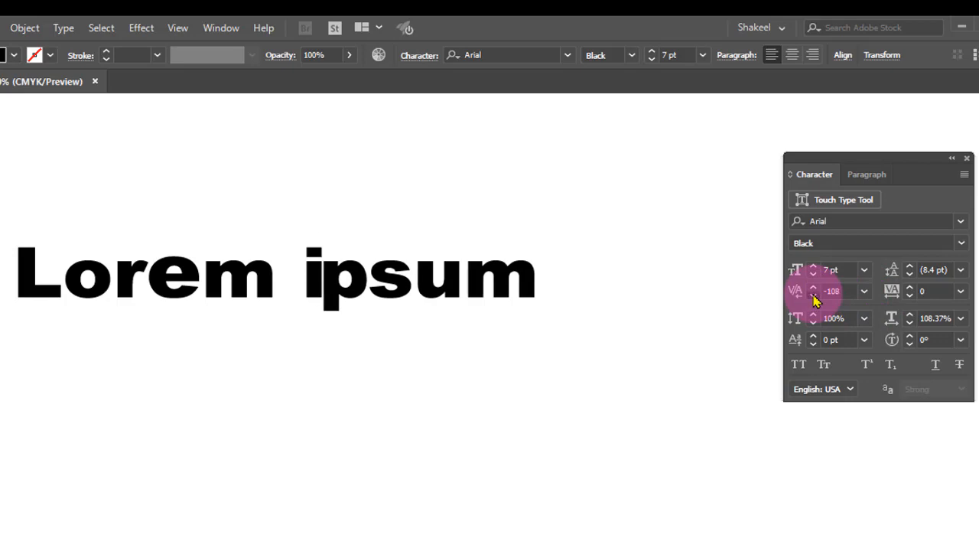
click(814, 295)
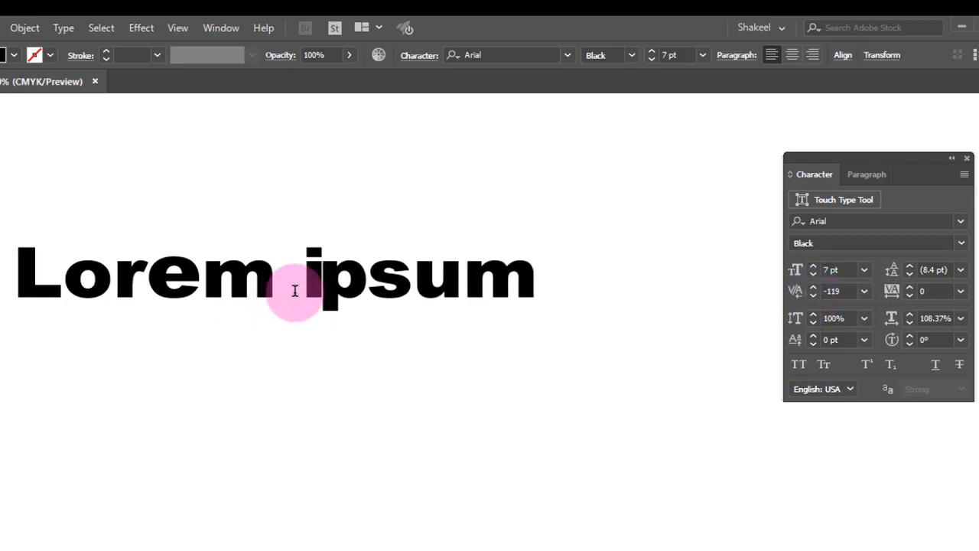
click(866, 292)
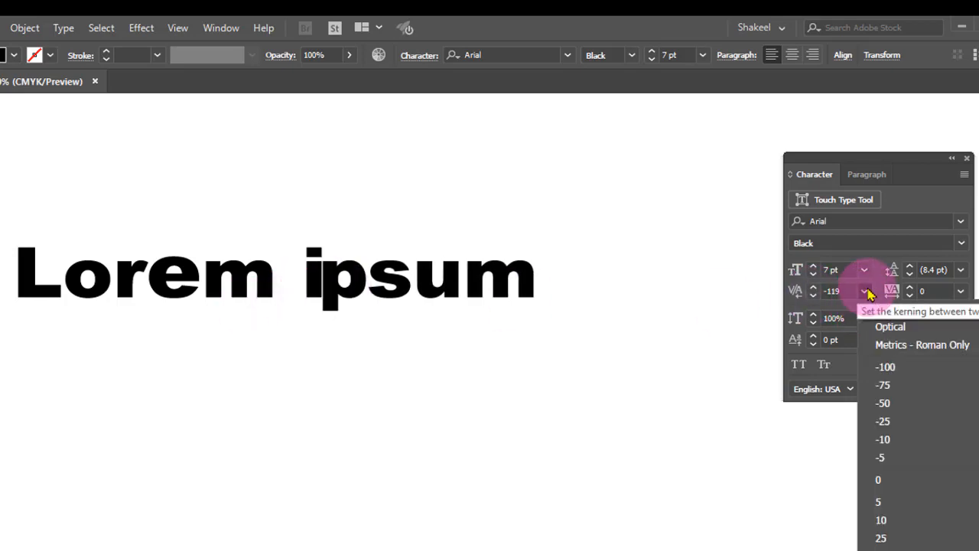
click(886, 474)
Select the whole Lorem ipsum text and increase its tracking, setting it to 100
click(327, 277)
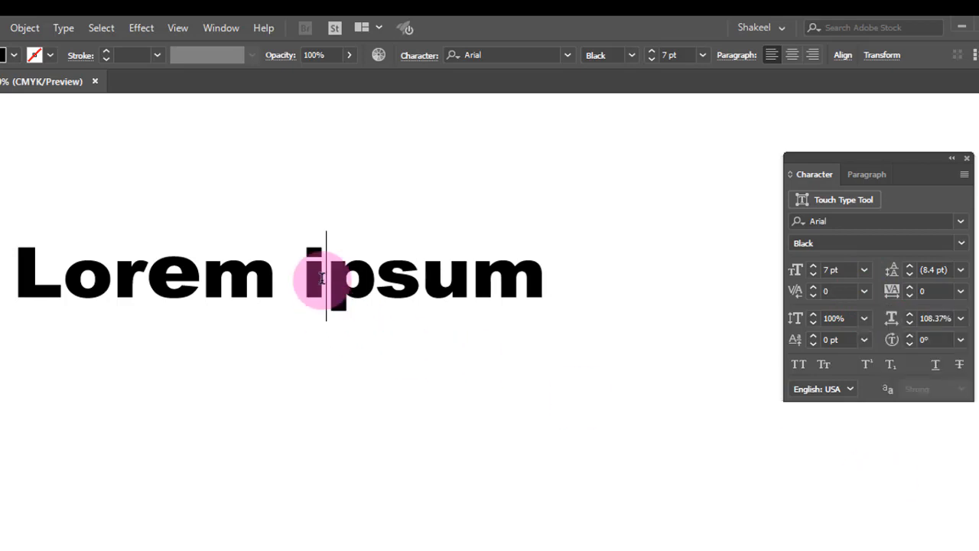
drag(308, 276, 374, 280)
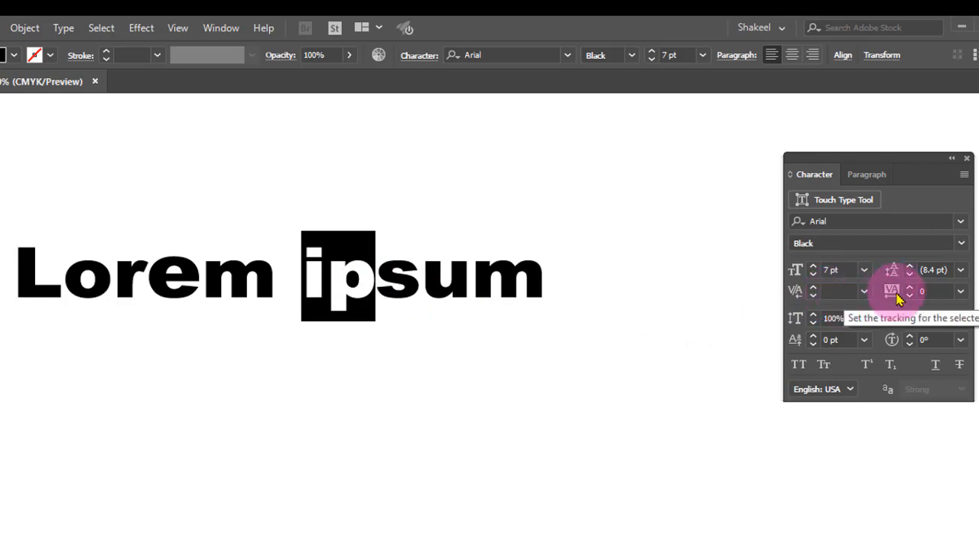
click(422, 272)
drag(566, 287, 6, 295)
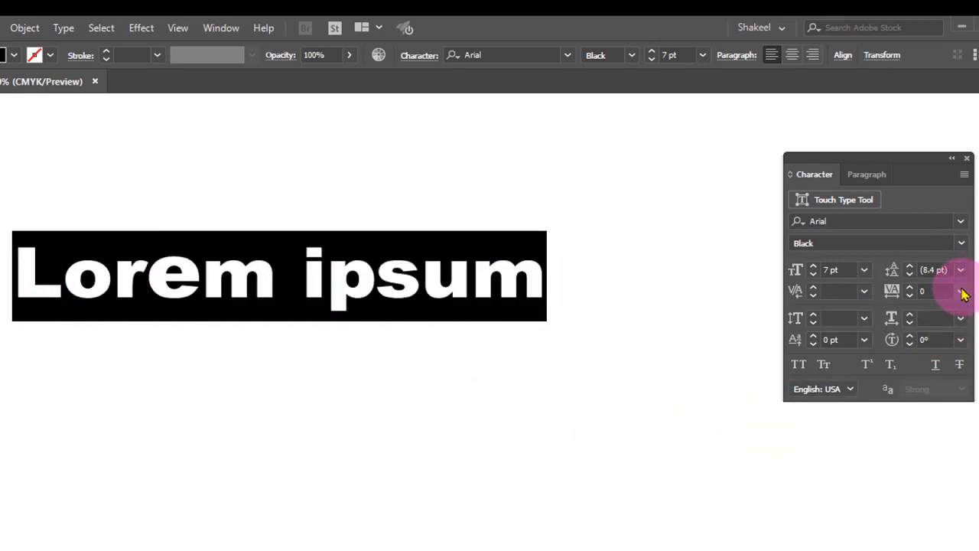
click(911, 288)
click(911, 287)
click(911, 287)
click(911, 288)
click(910, 288)
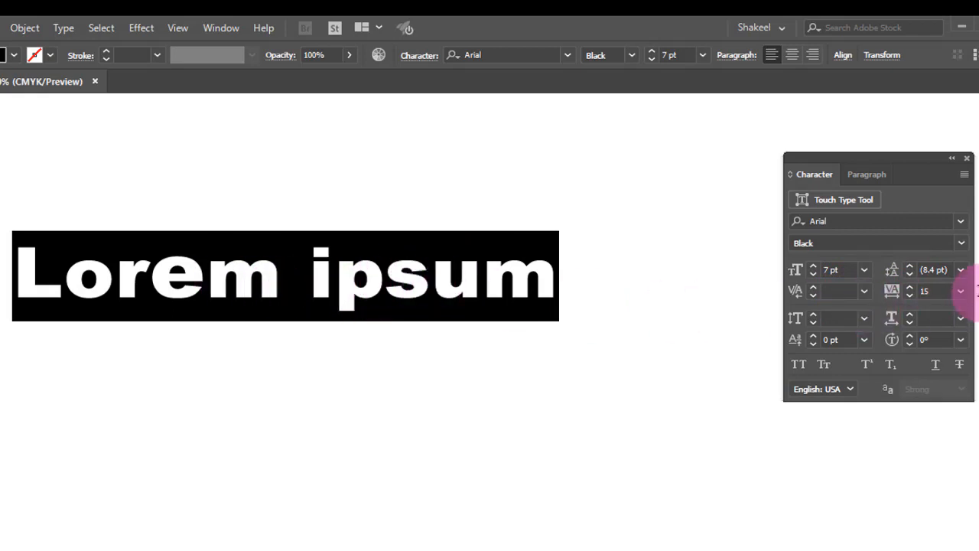
click(961, 292)
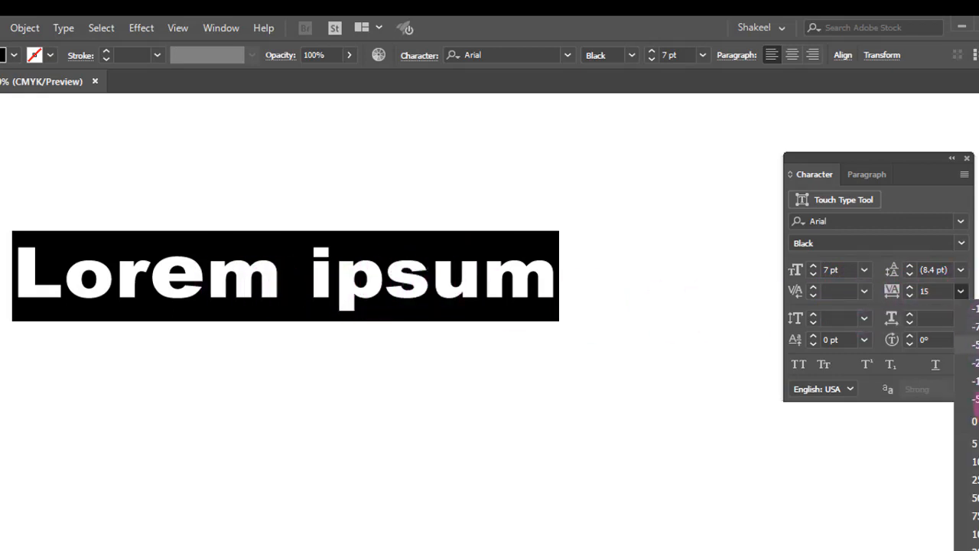
click(970, 533)
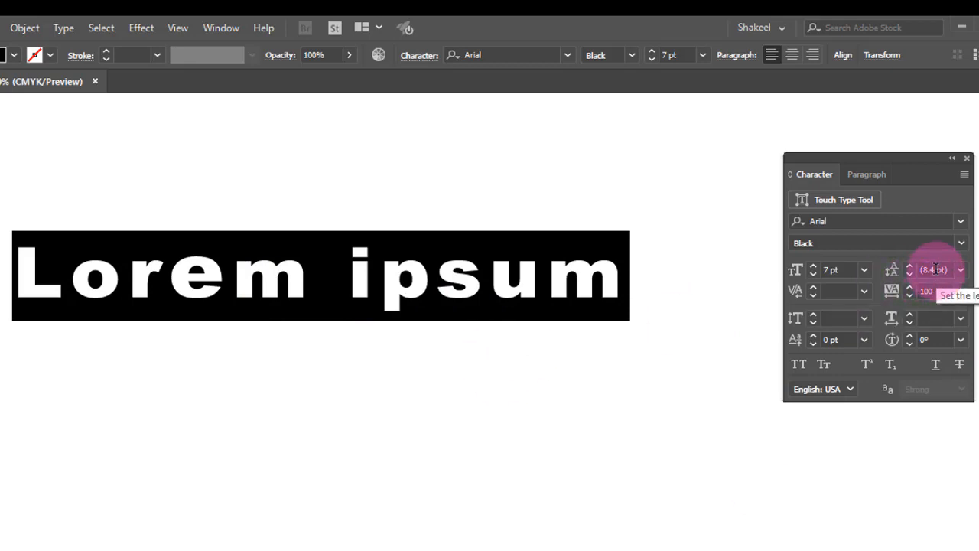
Leave text editing, select the Lorem ipsum text object with the Selection tool and delete it
click(304, 376)
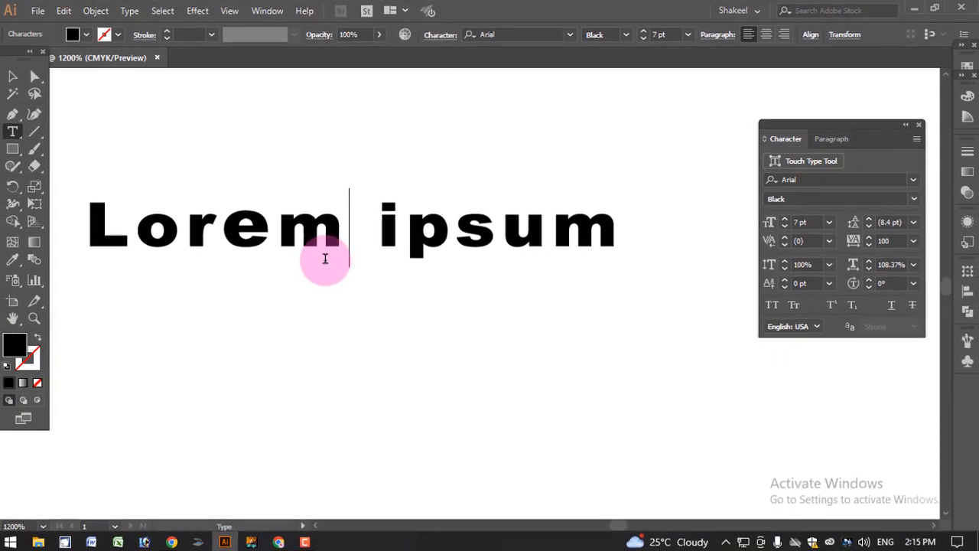
key(End)
scroll(371, 235, down, 3)
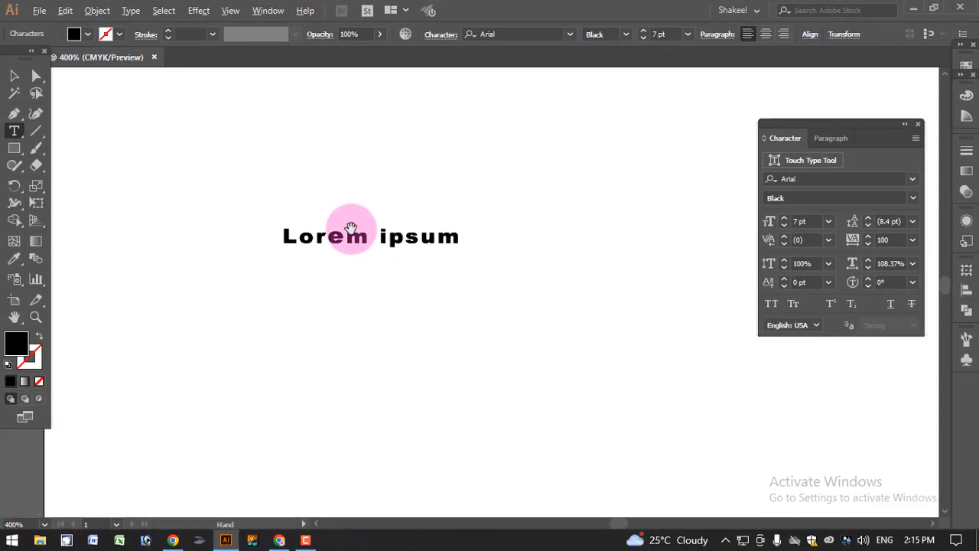
click(14, 75)
click(305, 237)
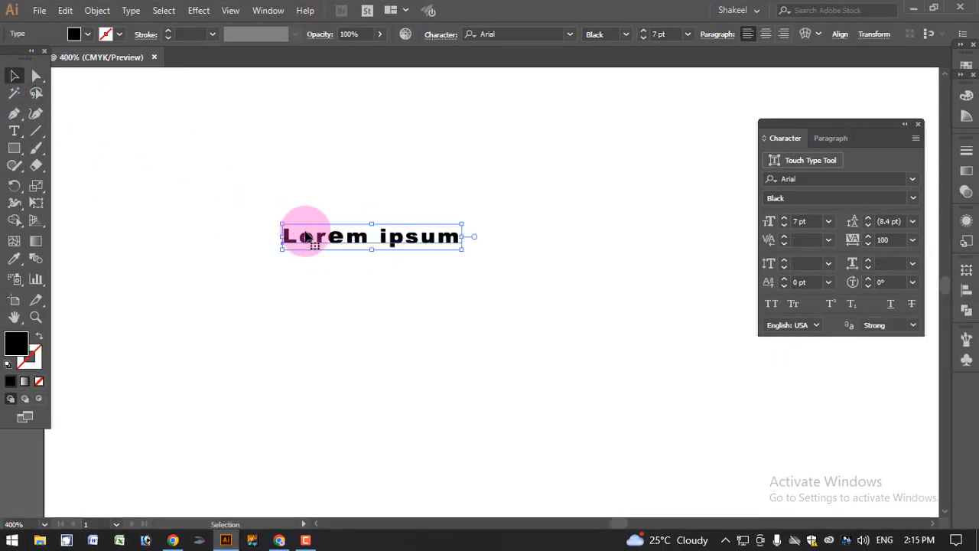
key(Delete)
Draw a large area text frame with the Type tool, filling it with placeholder text
click(15, 131)
drag(112, 110, 727, 527)
scroll(507, 332, up, 5)
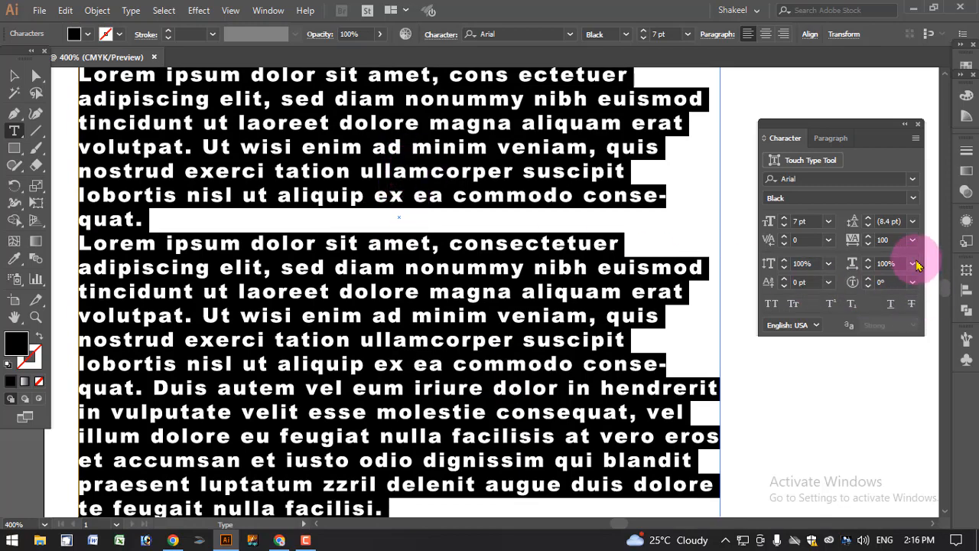
Set the paragraph text's leading to 12 pt and then to 24 pt
click(912, 221)
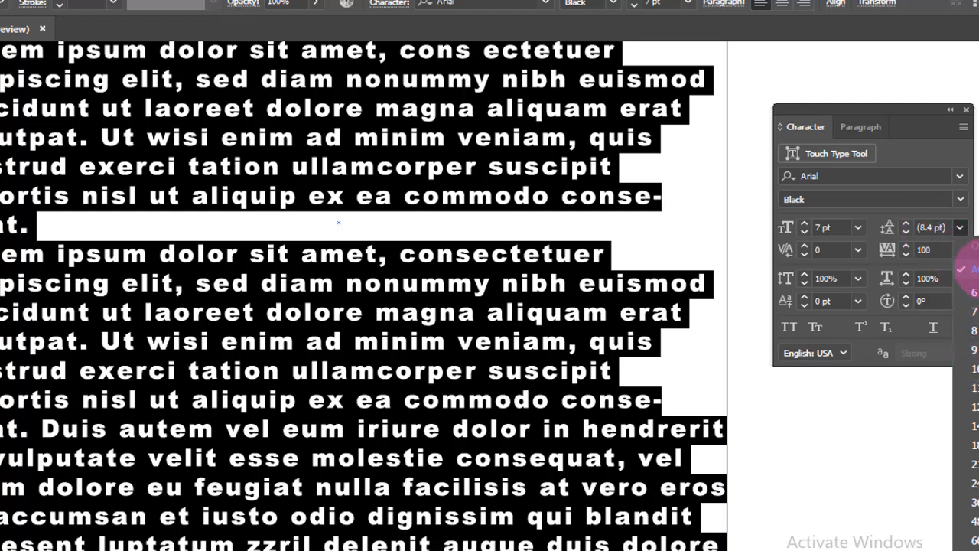
click(977, 268)
click(963, 230)
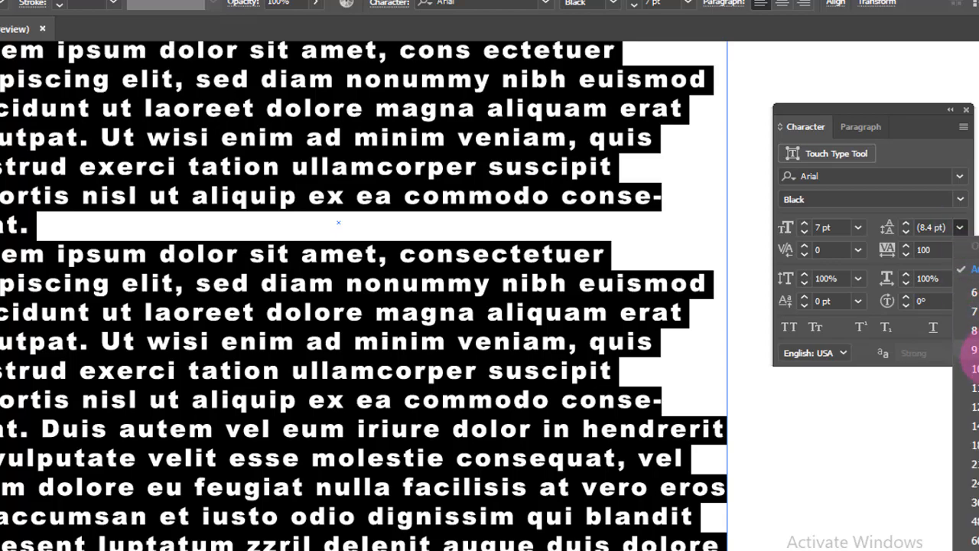
click(970, 406)
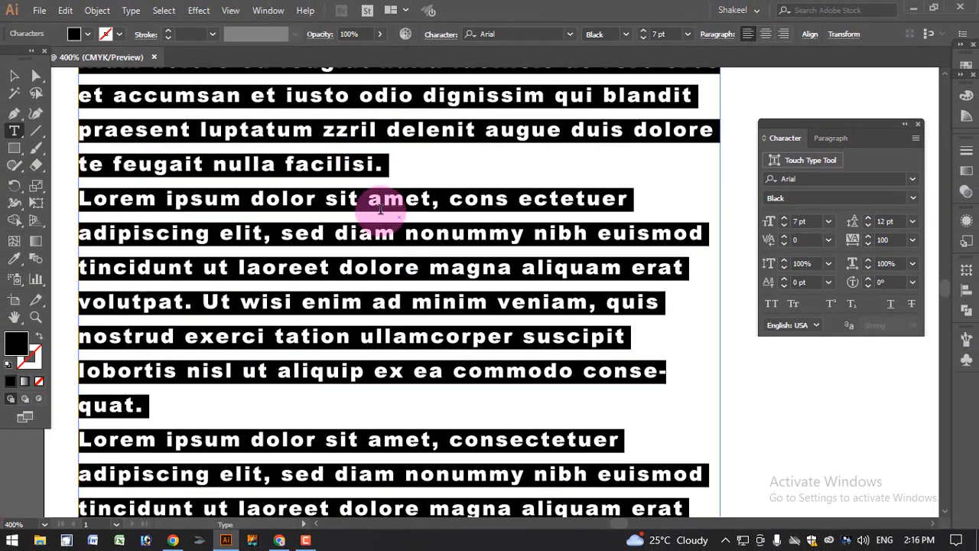
click(914, 222)
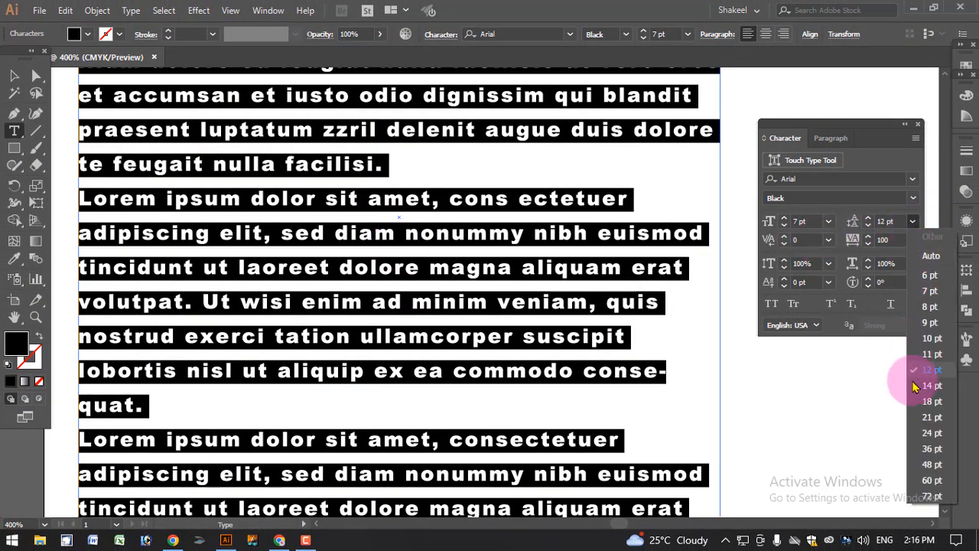
click(931, 433)
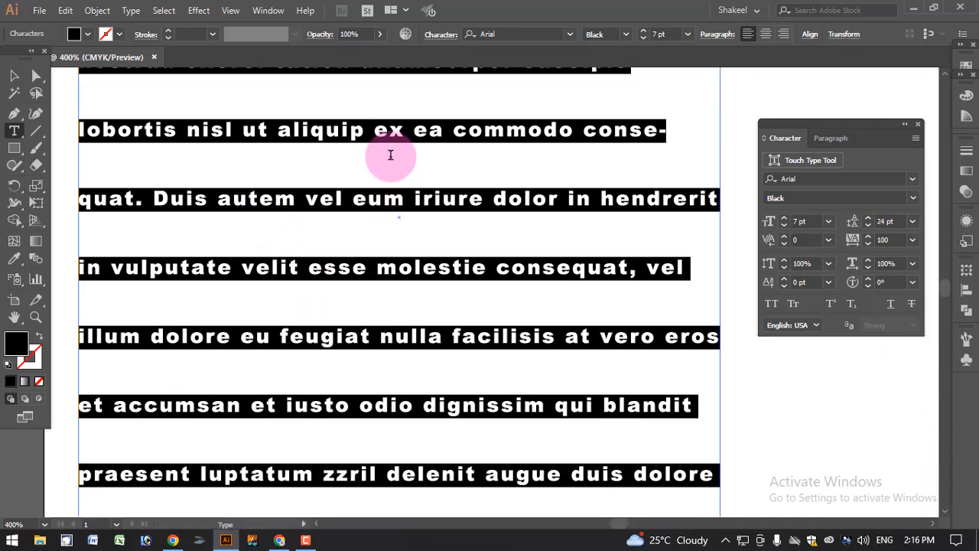
Try a 6 pt leading on the text and set the leading back to Auto
click(913, 221)
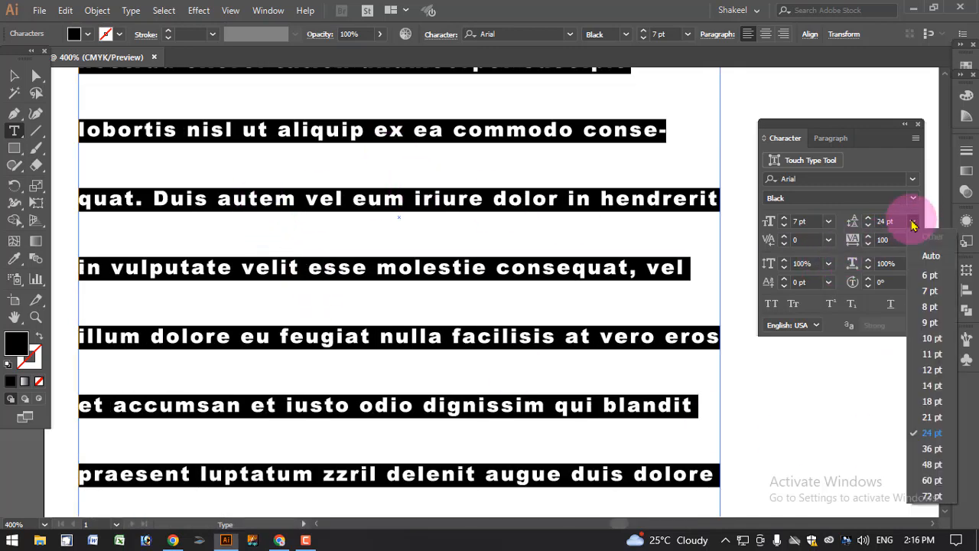
click(930, 256)
click(914, 221)
click(930, 273)
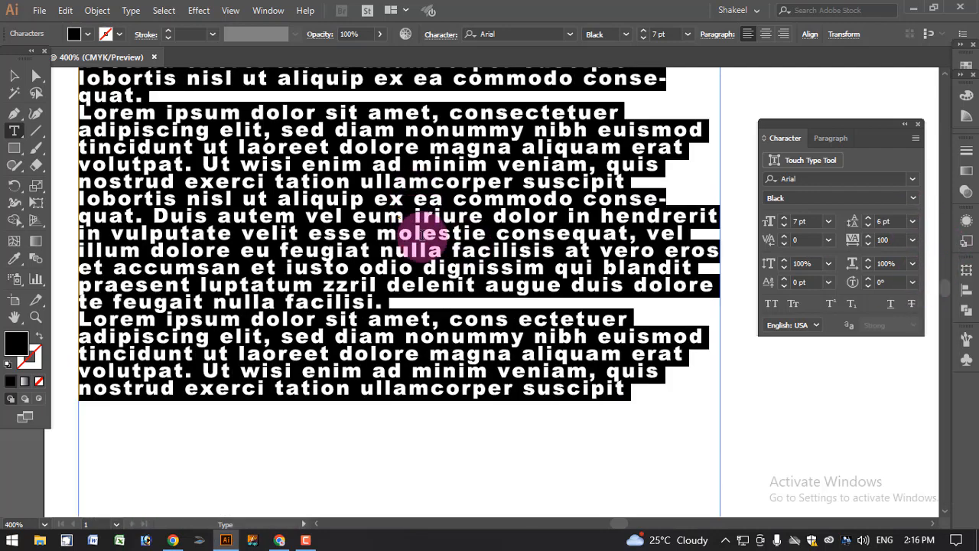
click(912, 221)
click(929, 260)
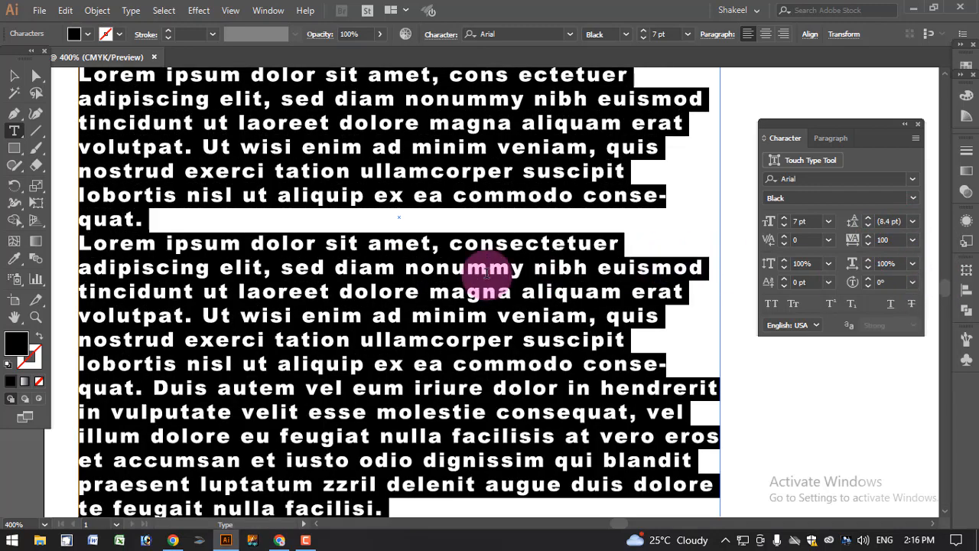
scroll(464, 231, down, 2)
scroll(475, 255, down, 1)
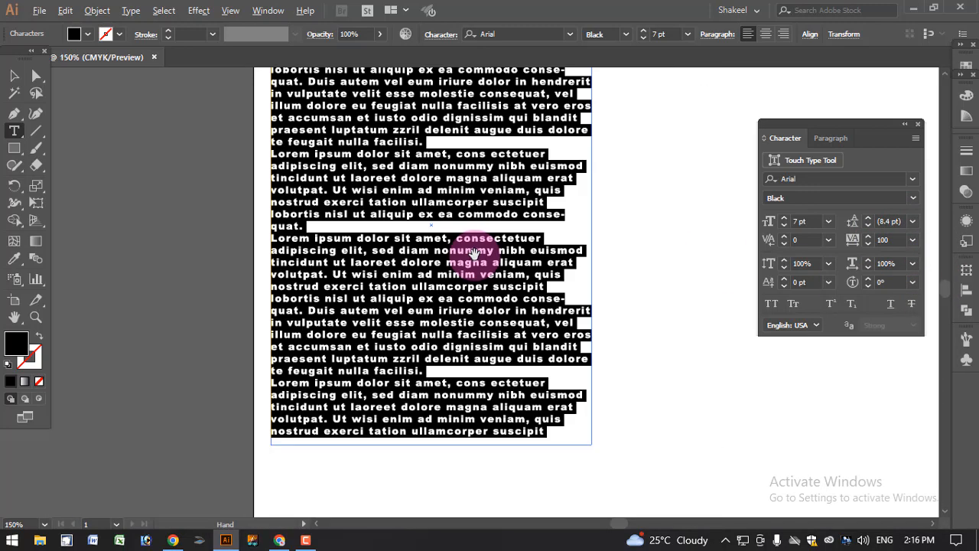
scroll(429, 170, up, 4)
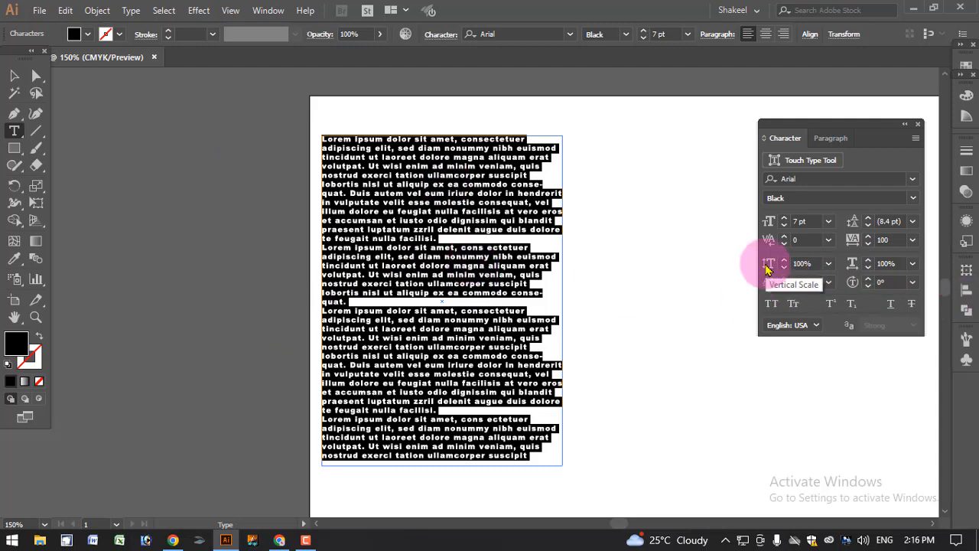
Select the paragraph text frame with the Selection tool and delete it
click(11, 79)
key(ctrl+shift+a)
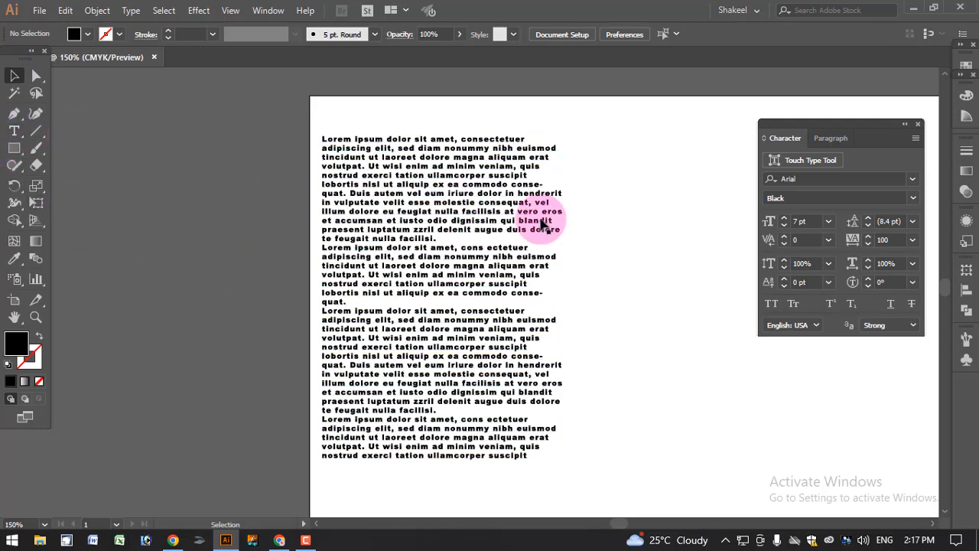
click(511, 157)
key(Delete)
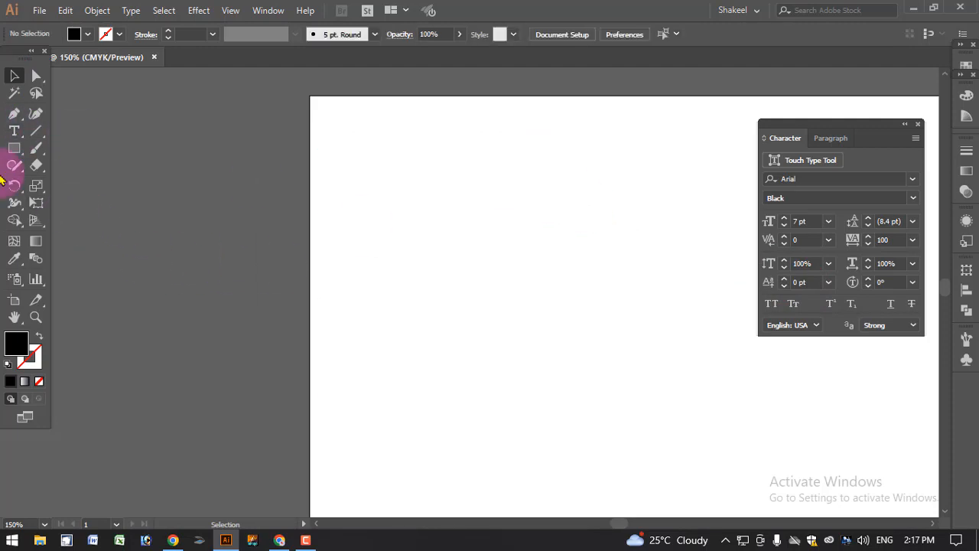
Create a Lorem ipsum point text on the artboard with the Type tool and select it
click(14, 132)
click(450, 220)
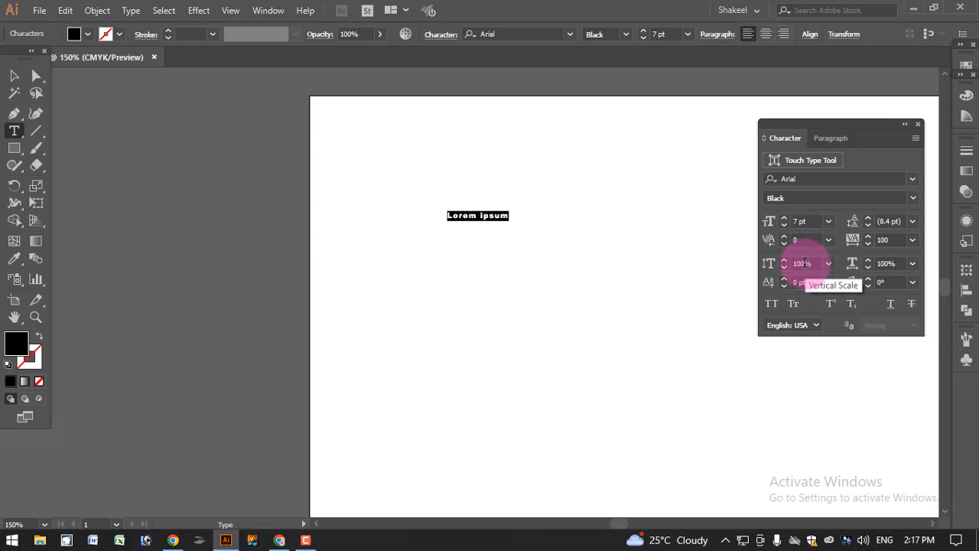
click(14, 76)
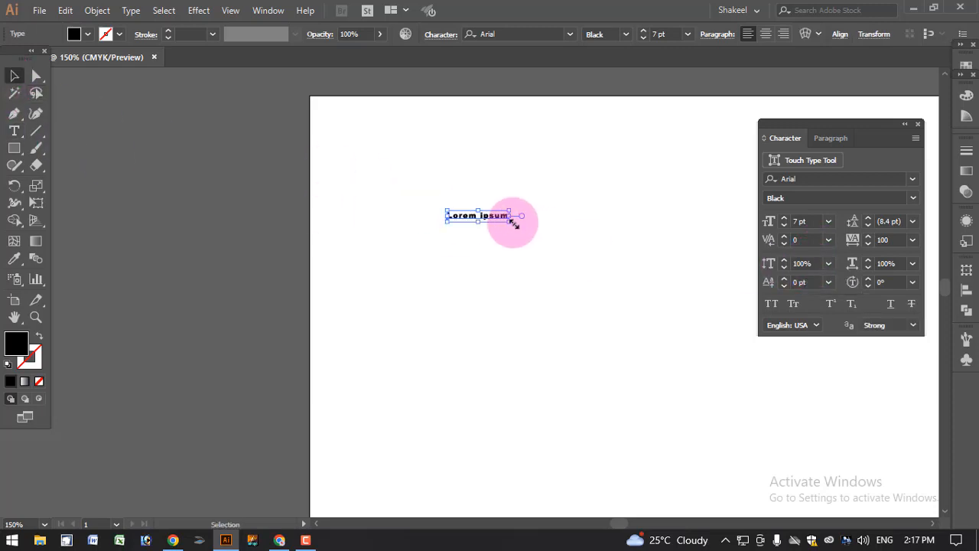
Scale the point text by its bounding box handles to about 45 pt
drag(508, 222, 643, 245)
drag(573, 219, 634, 228)
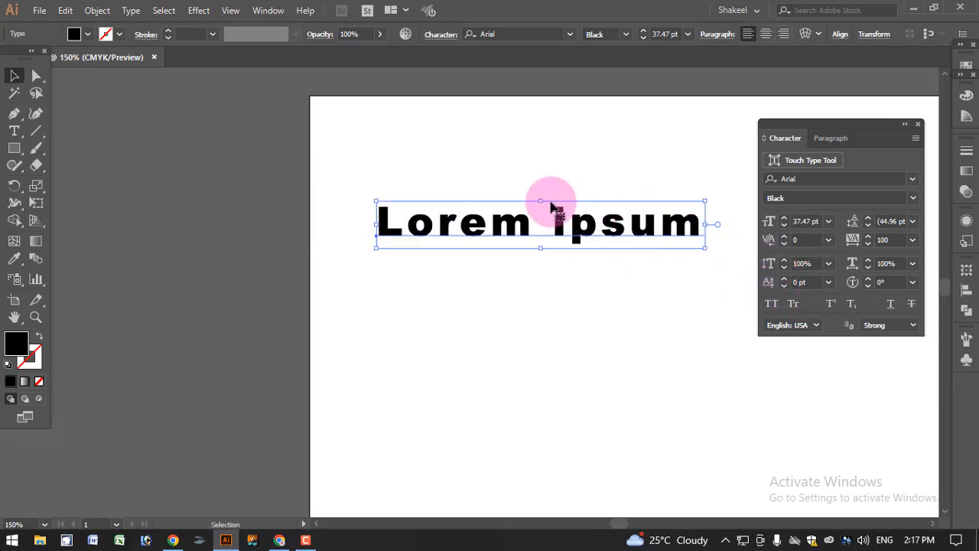
drag(543, 200, 547, 113)
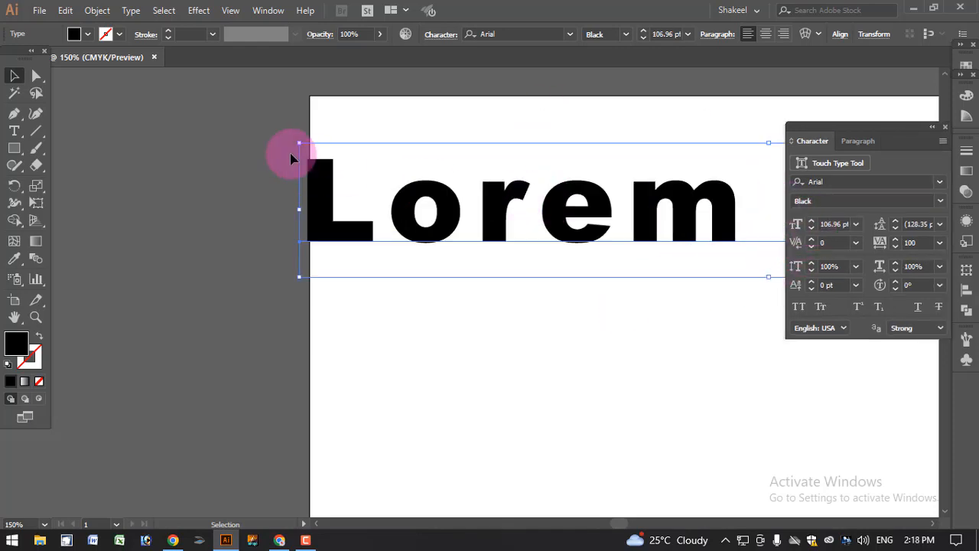
drag(299, 143, 570, 182)
drag(612, 225, 391, 237)
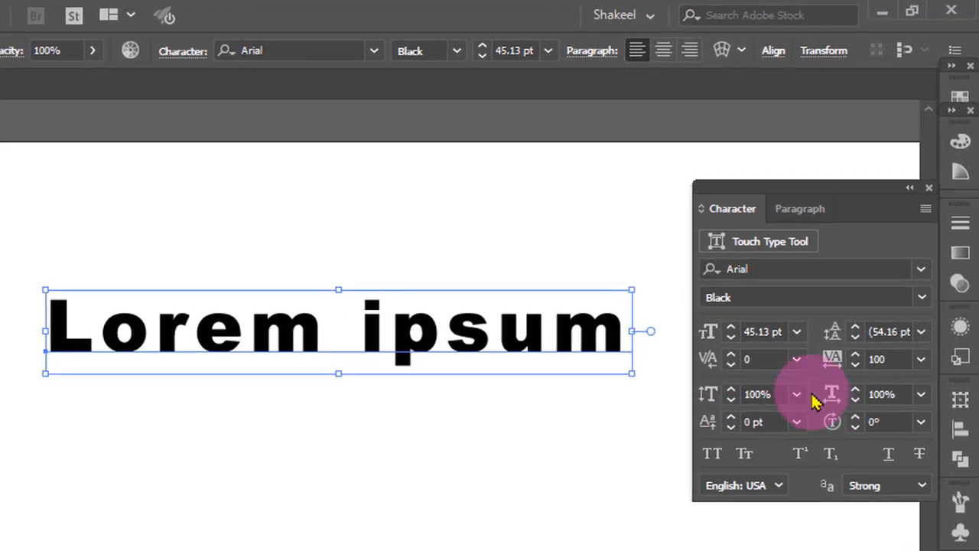
Raise the text's vertical scale to 130%
click(730, 392)
click(730, 392)
click(731, 392)
click(731, 392)
click(731, 392)
click(731, 392)
click(731, 392)
click(731, 392)
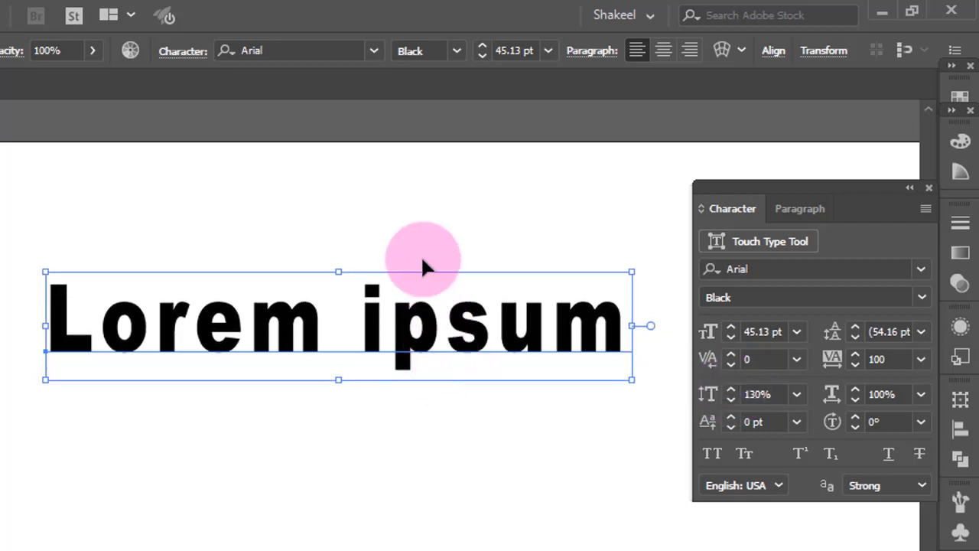
Raise the text's horizontal scale to 121% and move the text
click(856, 390)
click(856, 390)
click(857, 390)
click(856, 390)
click(857, 390)
click(857, 390)
click(856, 391)
drag(505, 345, 318, 421)
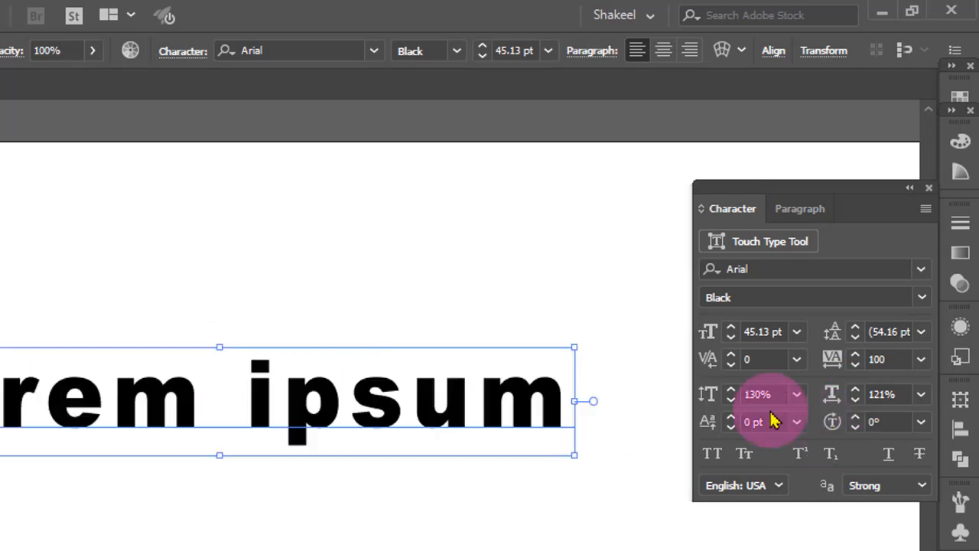
Reset both the vertical and horizontal scale of the text to 100%
click(795, 395)
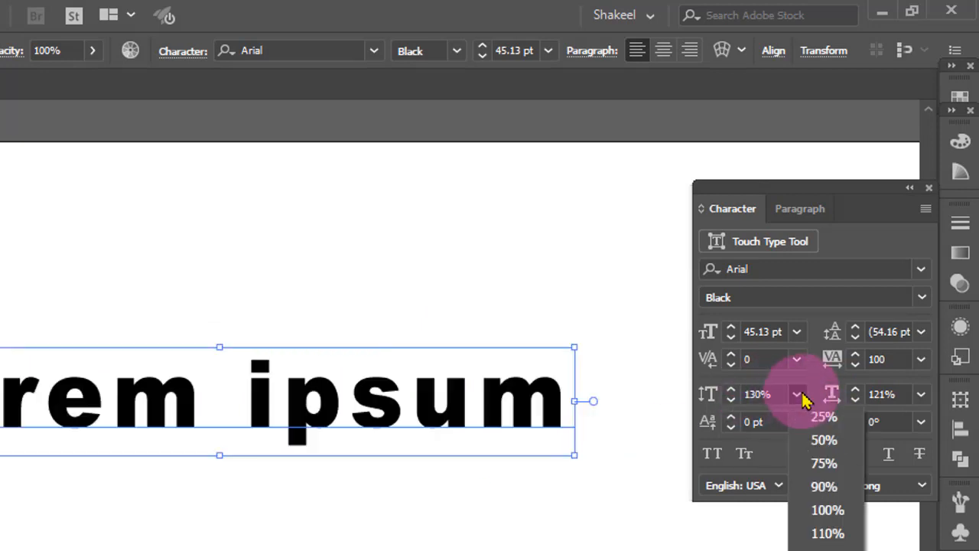
click(837, 507)
click(921, 394)
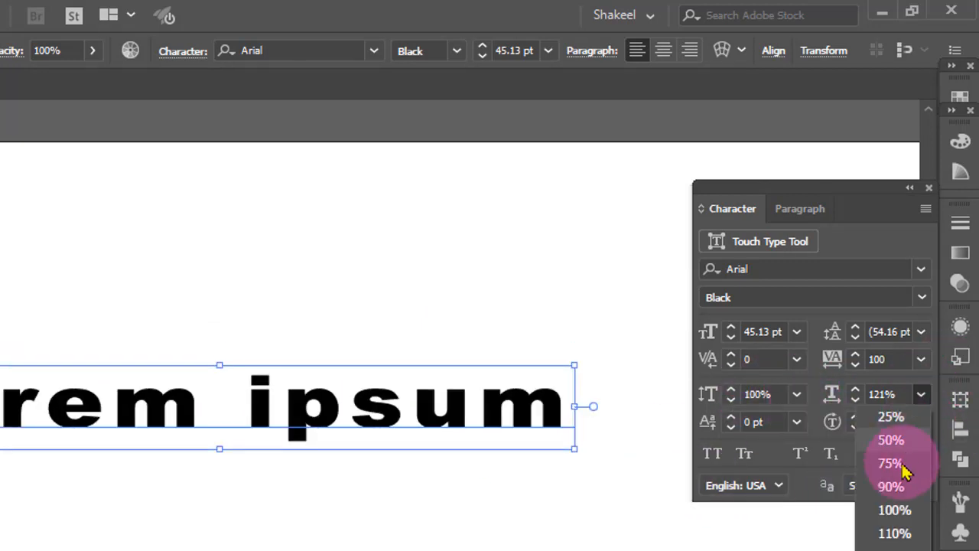
click(902, 507)
Enlarge the text by its bounding box to about 72 pt and reset its horizontal scale to 100%
drag(450, 450, 550, 486)
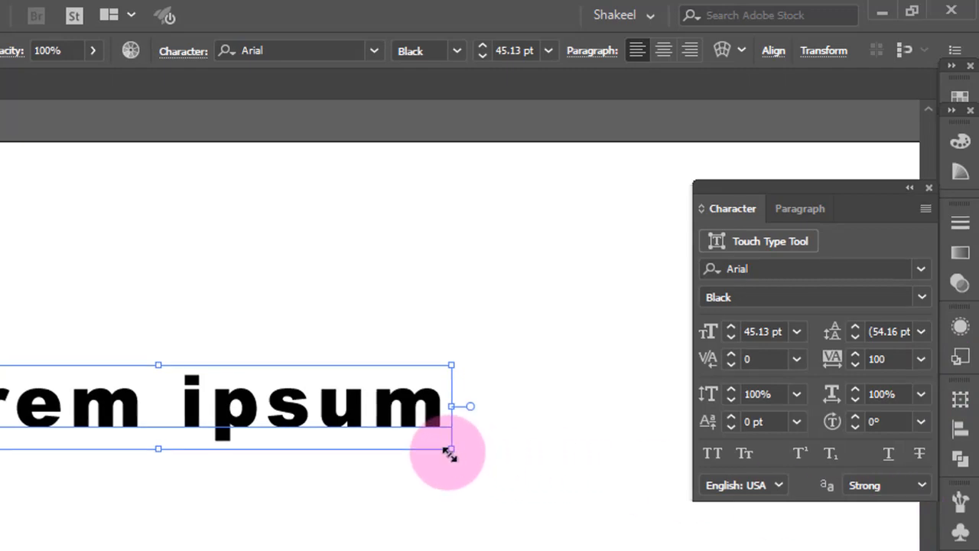
drag(642, 381, 724, 392)
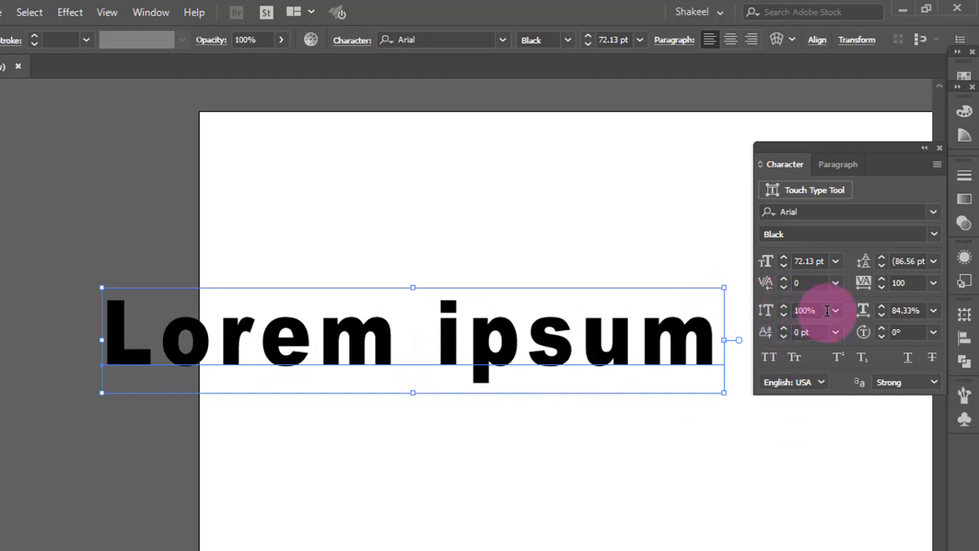
click(934, 311)
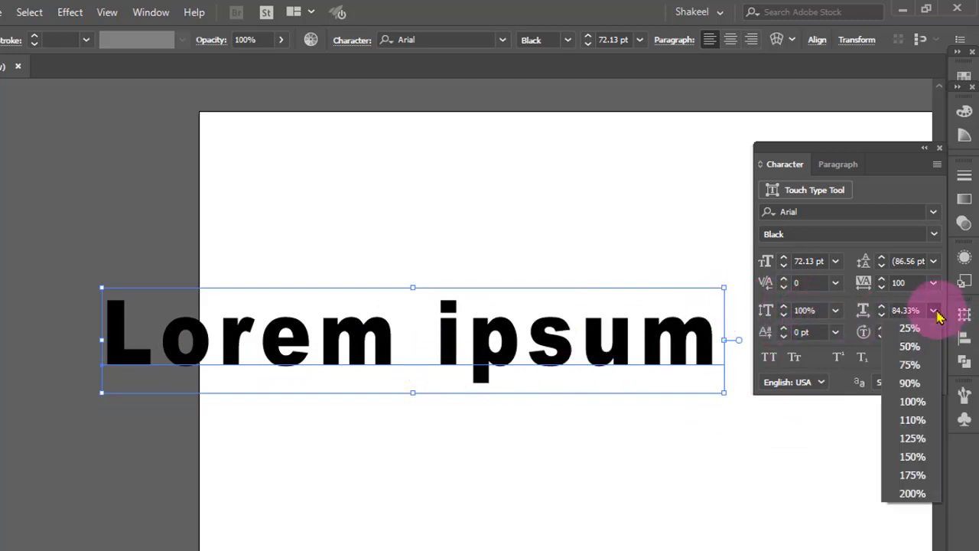
click(915, 397)
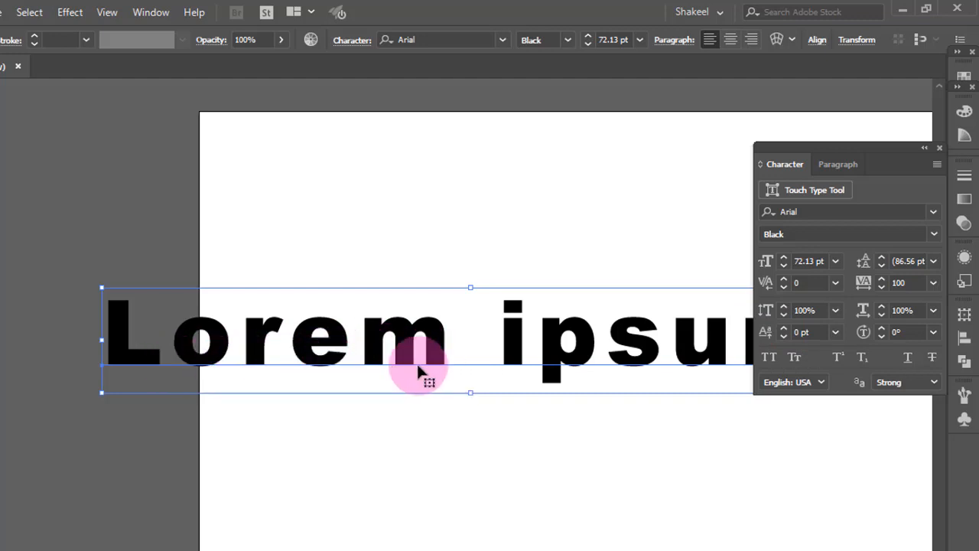
Select the letter u in ipsum and lower its baseline shift to -34 pt
click(454, 255)
click(440, 339)
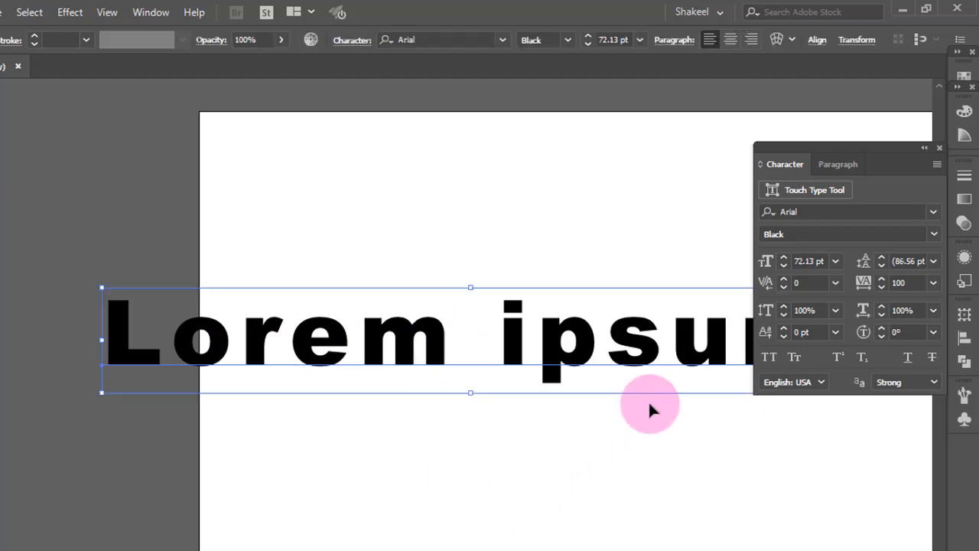
click(784, 329)
click(464, 425)
click(433, 356)
drag(549, 322, 433, 324)
click(560, 397)
triple_click(534, 329)
click(514, 358)
drag(524, 339, 545, 345)
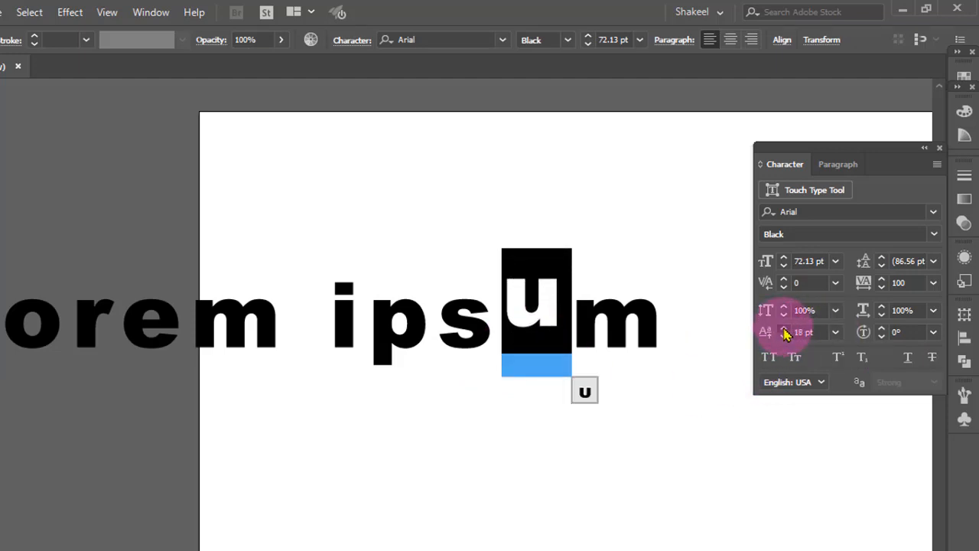
click(783, 337)
click(784, 337)
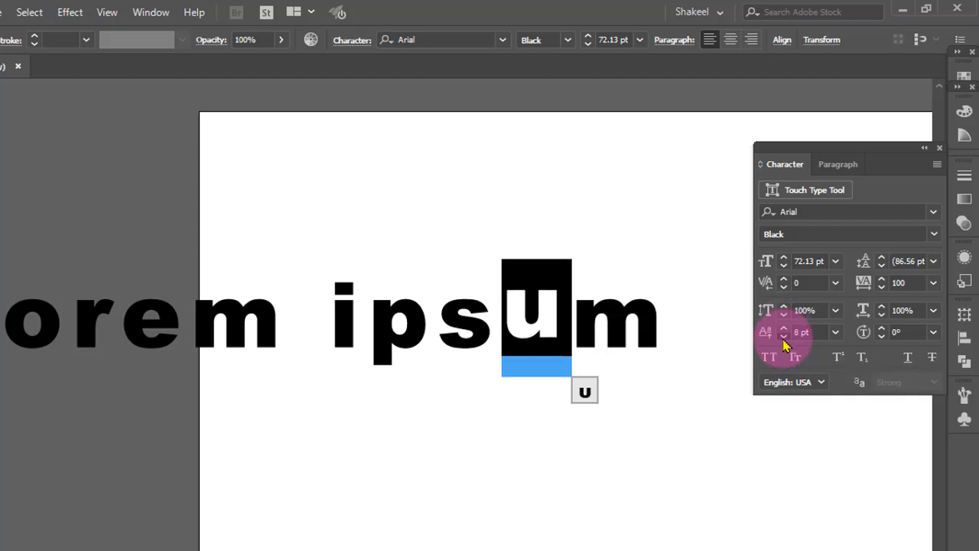
click(783, 338)
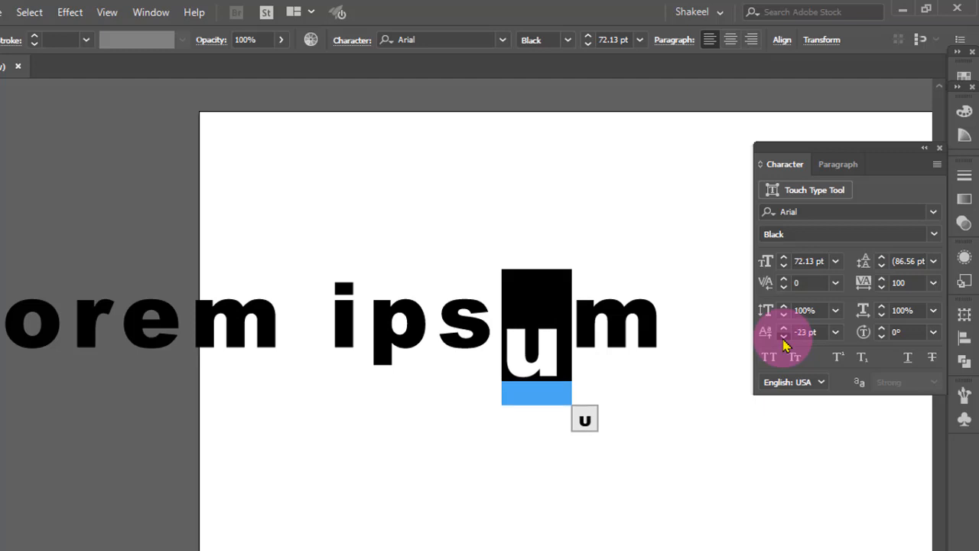
click(783, 337)
Select the word ipsum and set its baseline shift to 5 pt
click(345, 321)
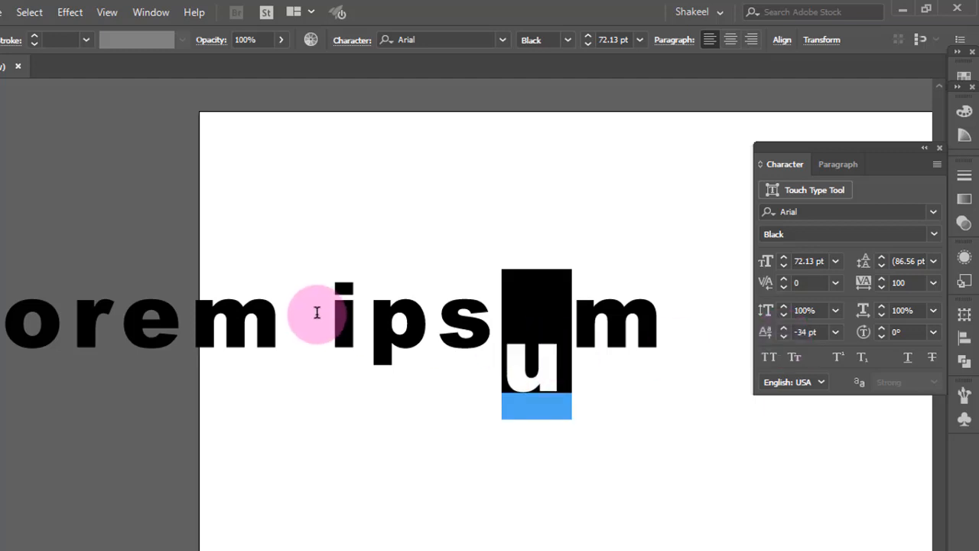
drag(386, 323, 678, 339)
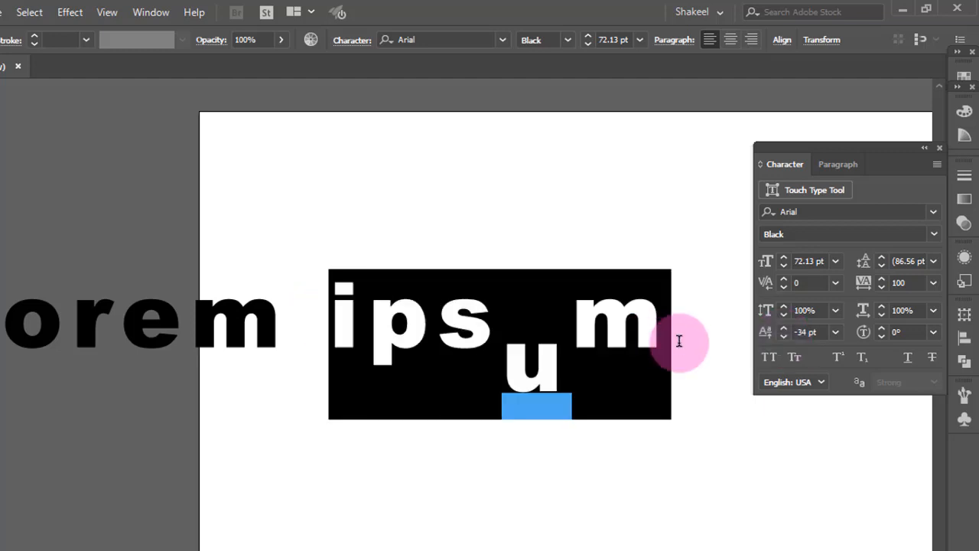
click(786, 330)
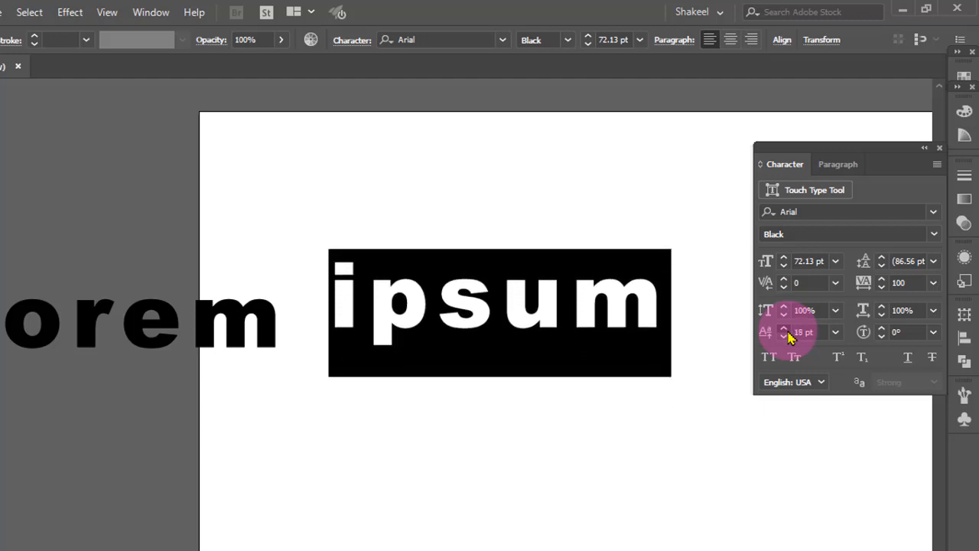
click(785, 337)
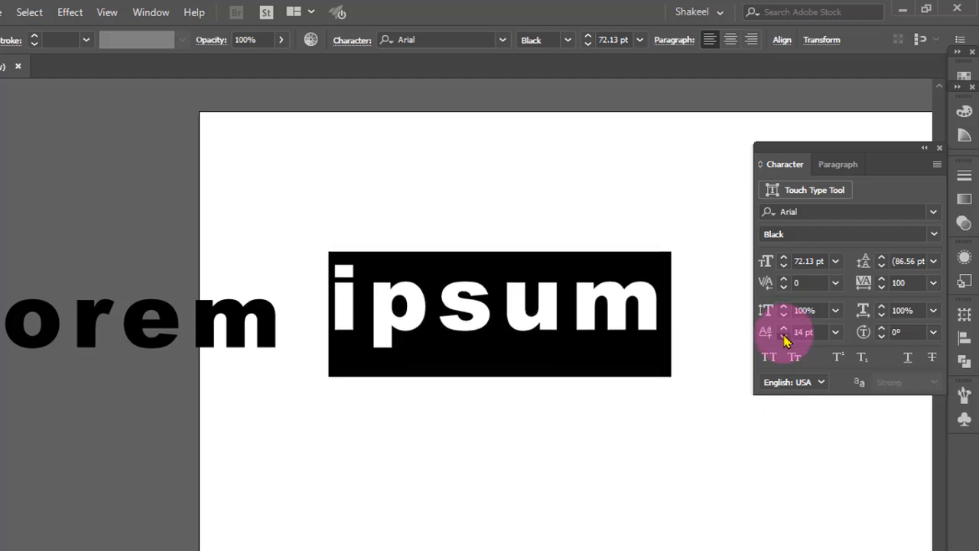
click(523, 335)
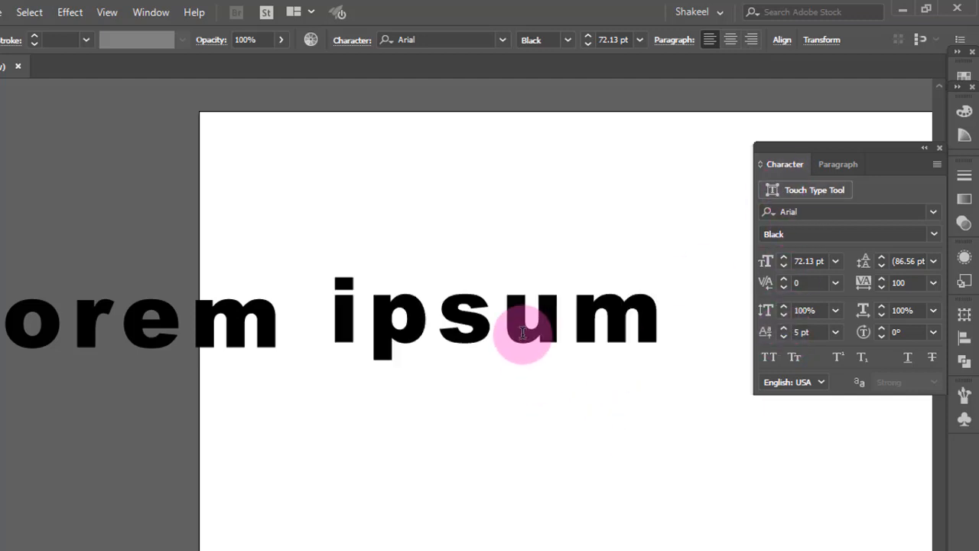
Try rotating the letter u with the Touch Type Tool and undo the rotation
click(773, 189)
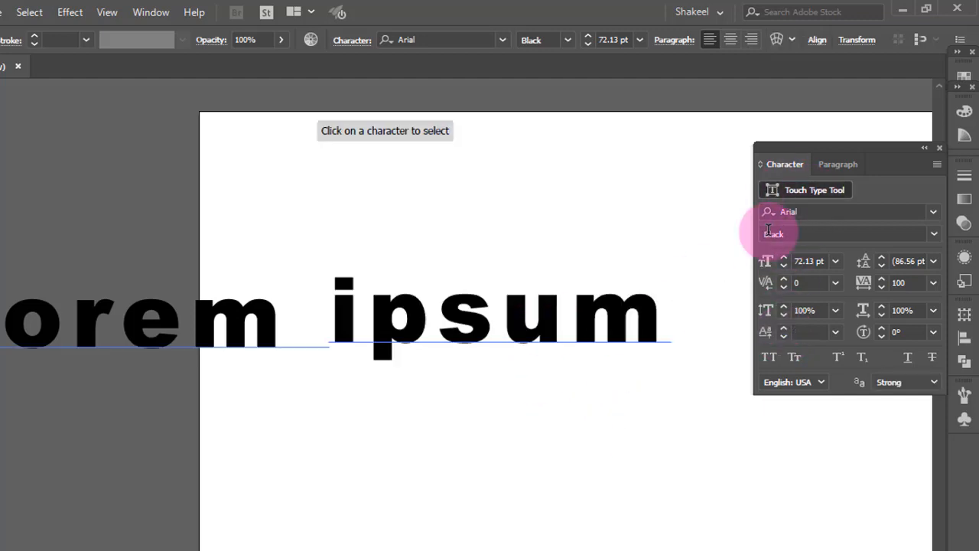
click(525, 331)
drag(557, 297, 572, 317)
drag(533, 272, 513, 273)
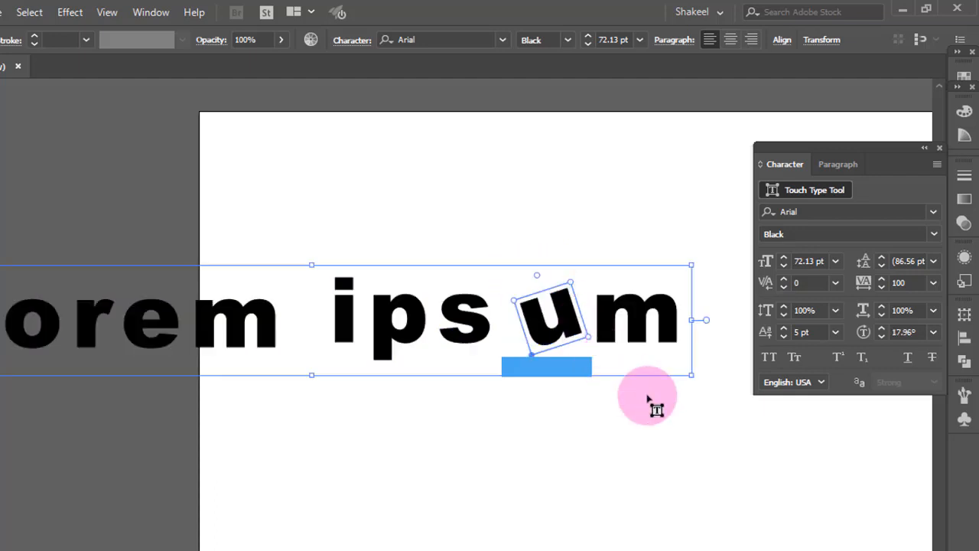
key(ctrl+z)
click(417, 335)
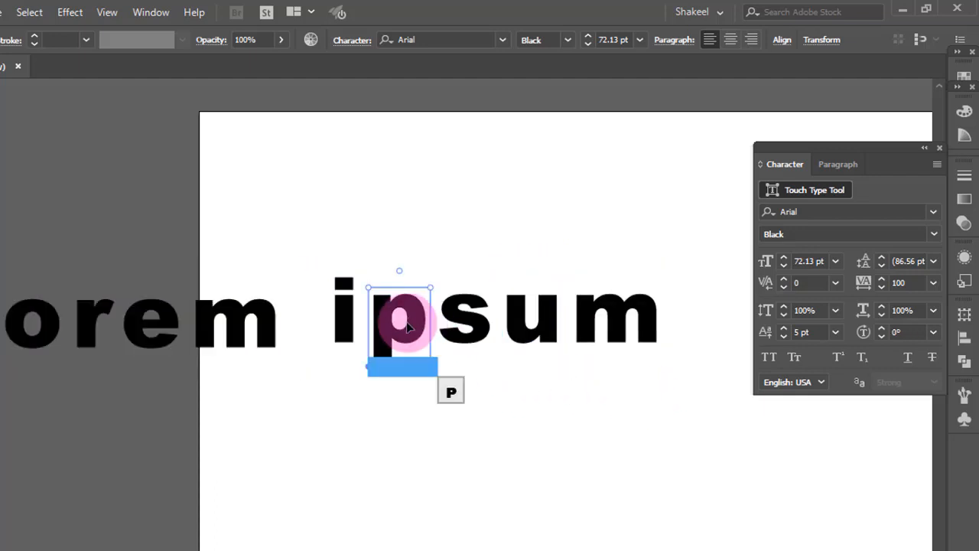
key(v)
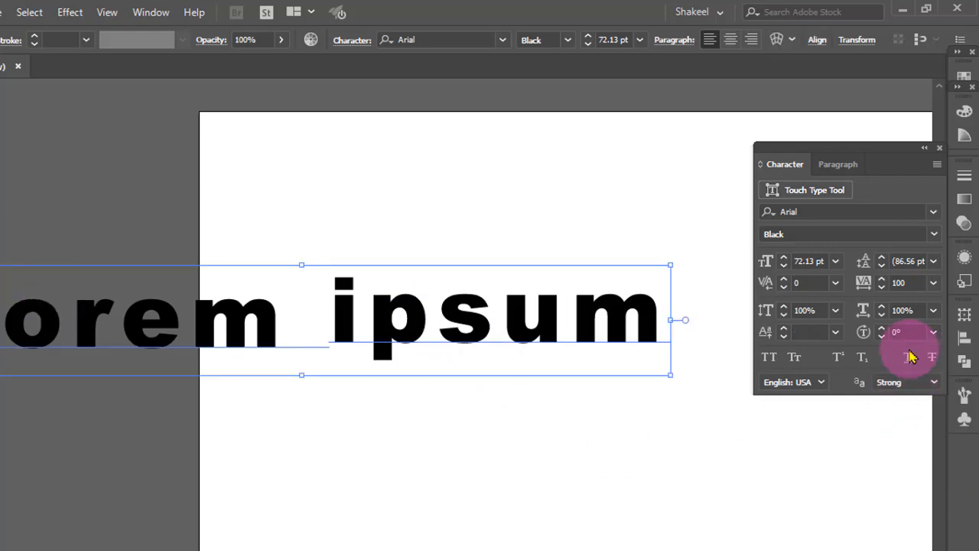
Set the text's character rotation to -30°
click(934, 333)
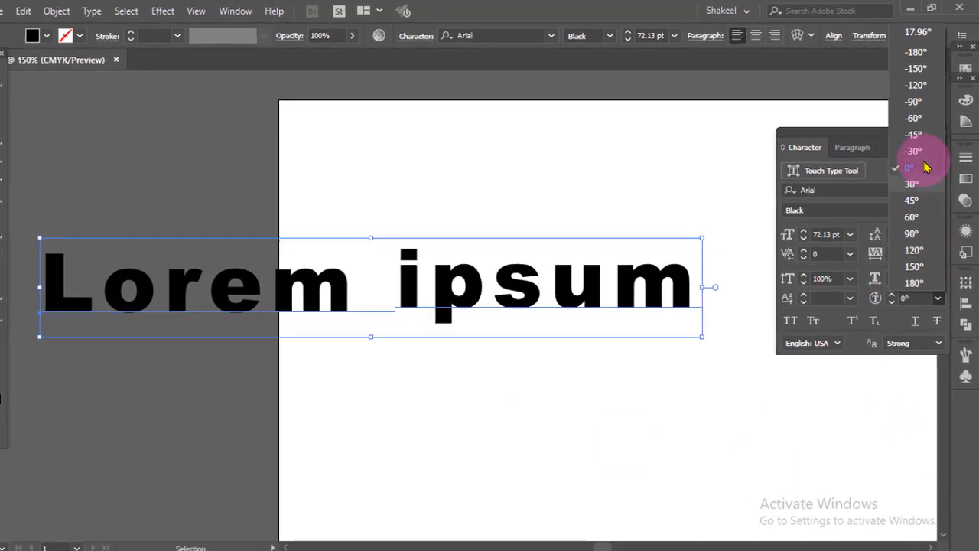
click(934, 150)
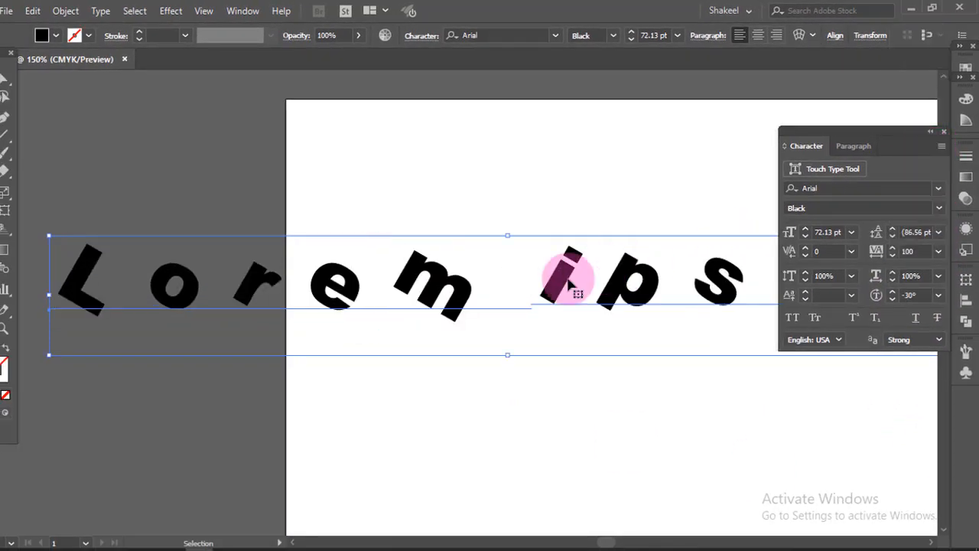
Scale the text down by its bounding box, then undo the scaling and the character rotation
click(11, 229)
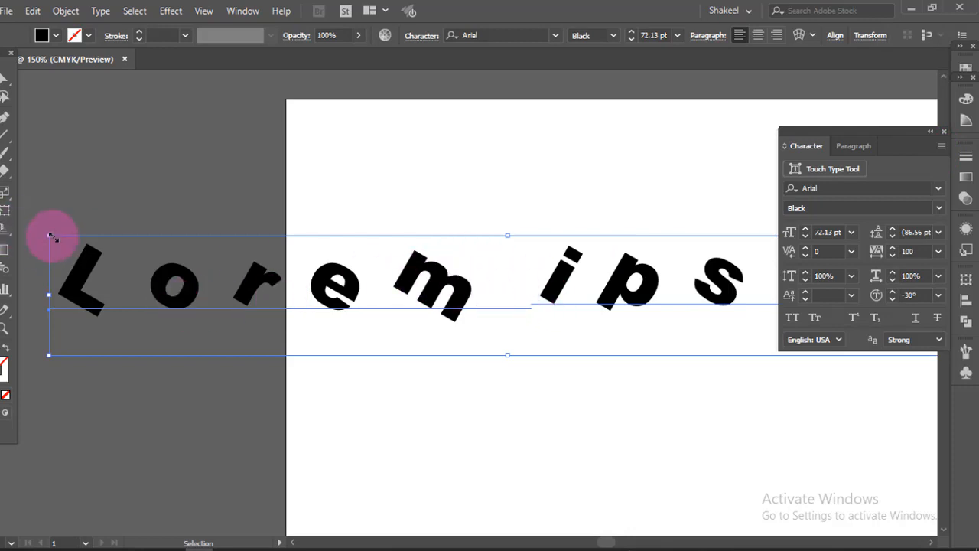
drag(50, 236, 705, 320)
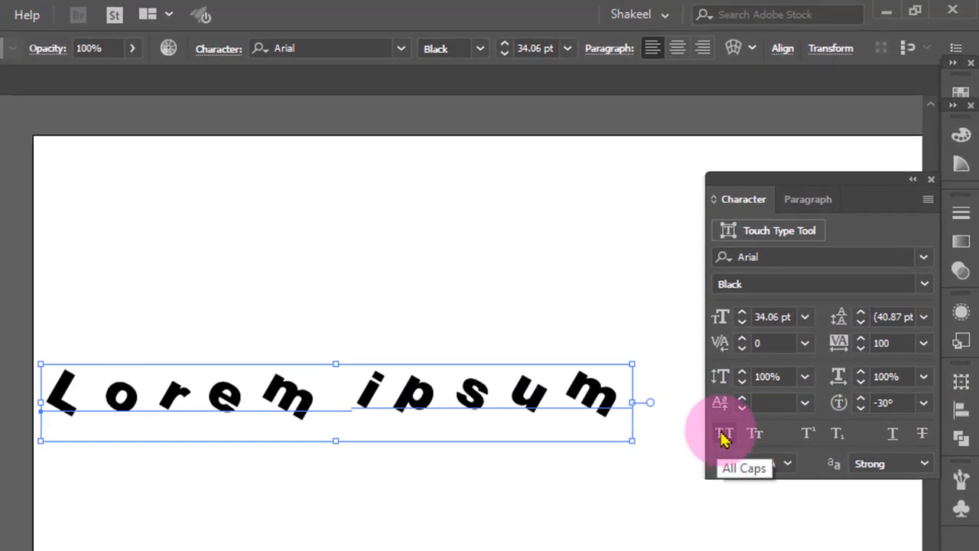
key(ctrl+z)
click(323, 434)
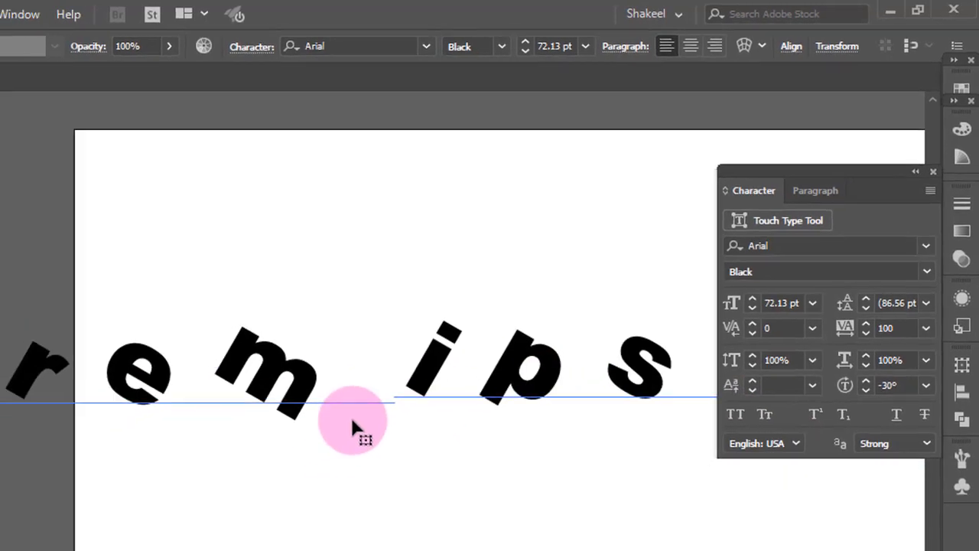
key(ctrl+z)
key(v)
Reposition the Lorem ipsum text on the artboard and scale it to about 56 pt
drag(396, 388, 647, 510)
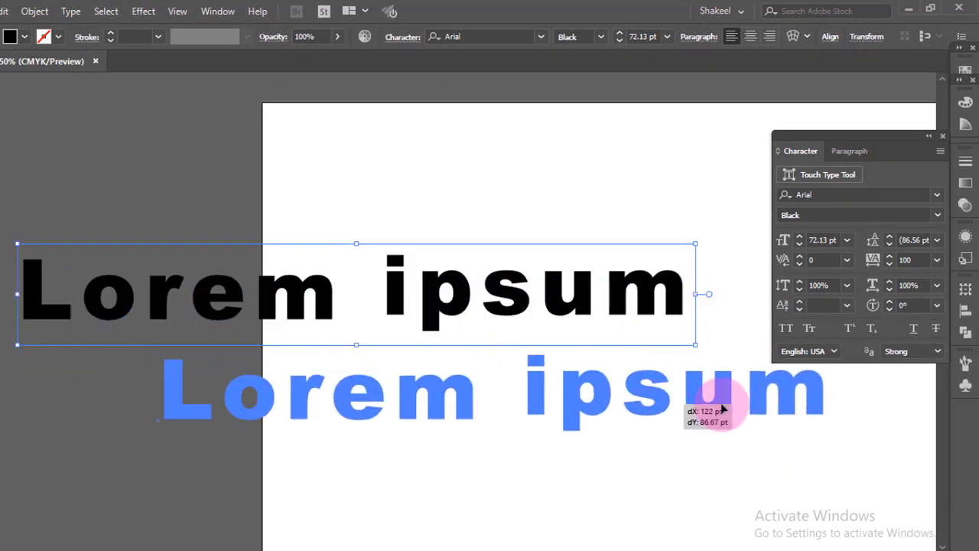
drag(717, 409, 723, 487)
drag(692, 442, 492, 400)
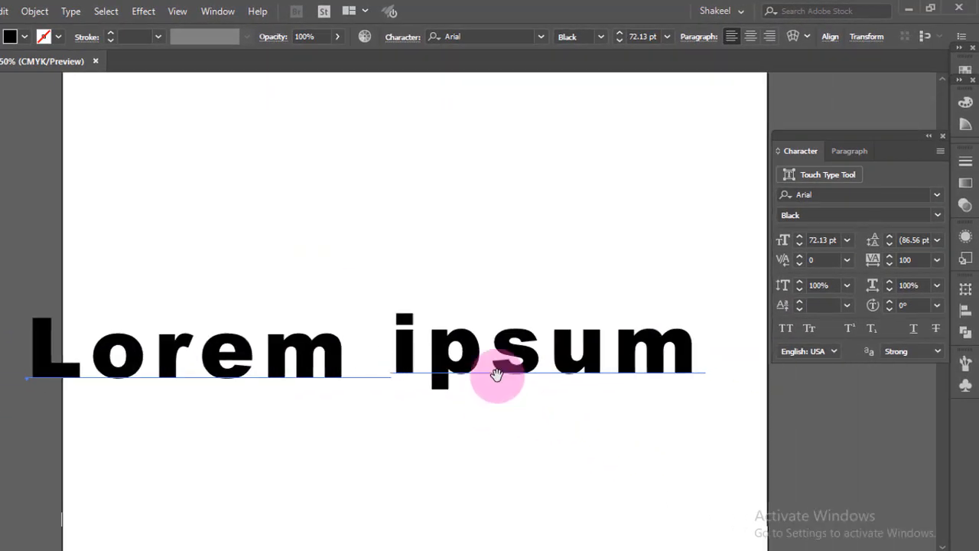
drag(524, 367, 566, 355)
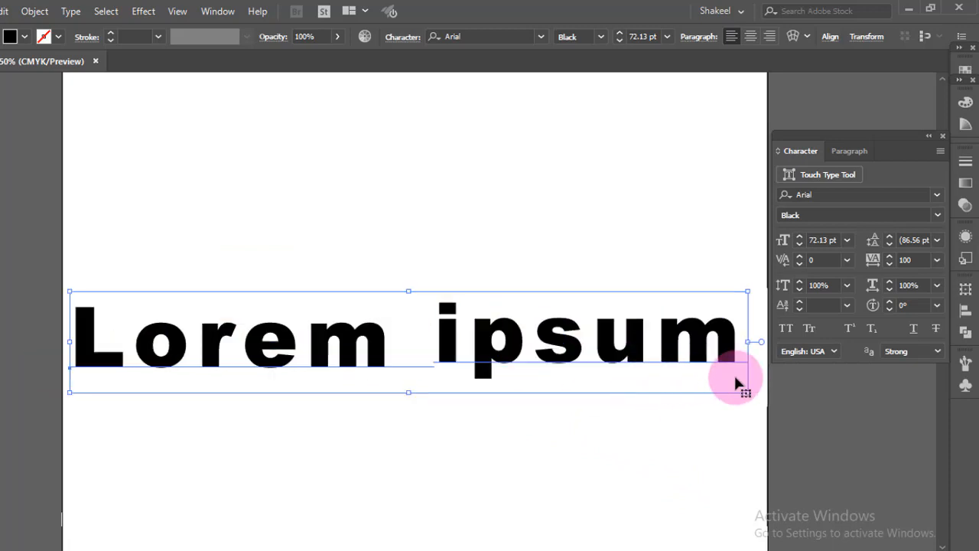
drag(747, 390, 729, 383)
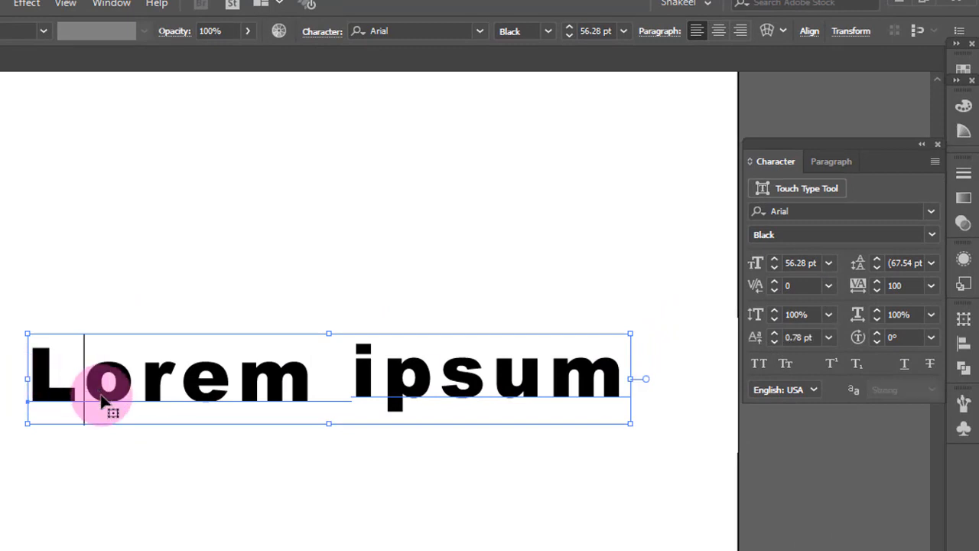
Apply All Caps to the whole Lorem ipsum text, then undo it
triple_click(103, 402)
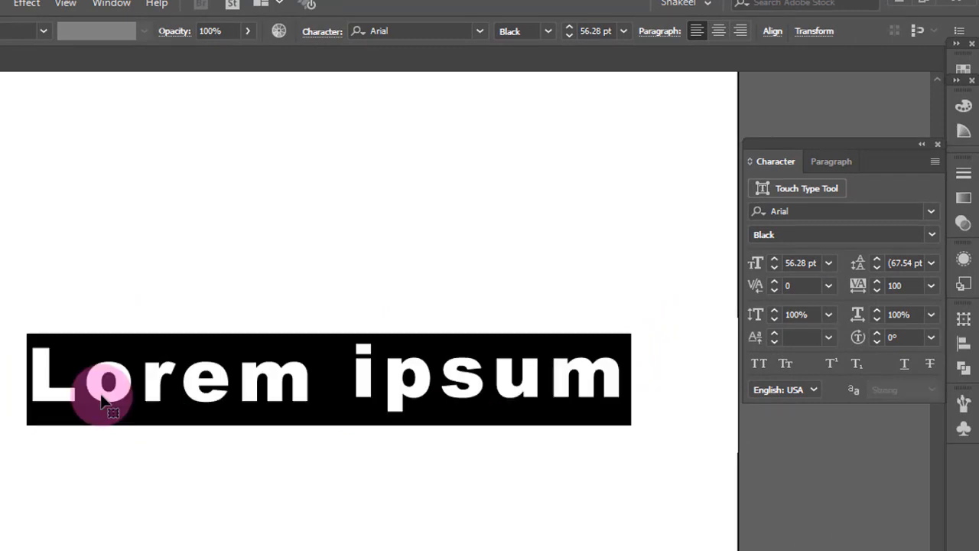
click(756, 366)
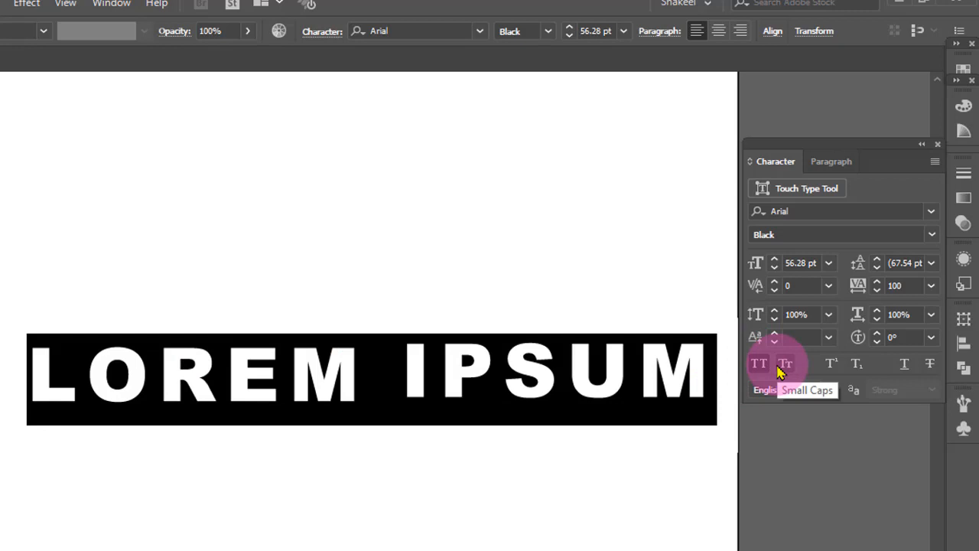
key(ctrl+z)
Apply Small Caps to the letters "orem ipsum", leaving the initial L unchanged
drag(82, 394, 591, 387)
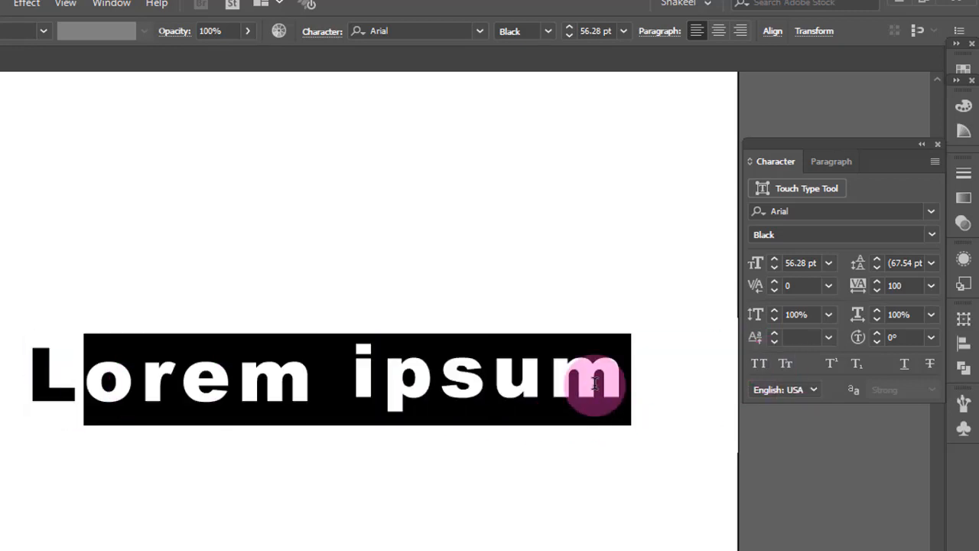
click(757, 364)
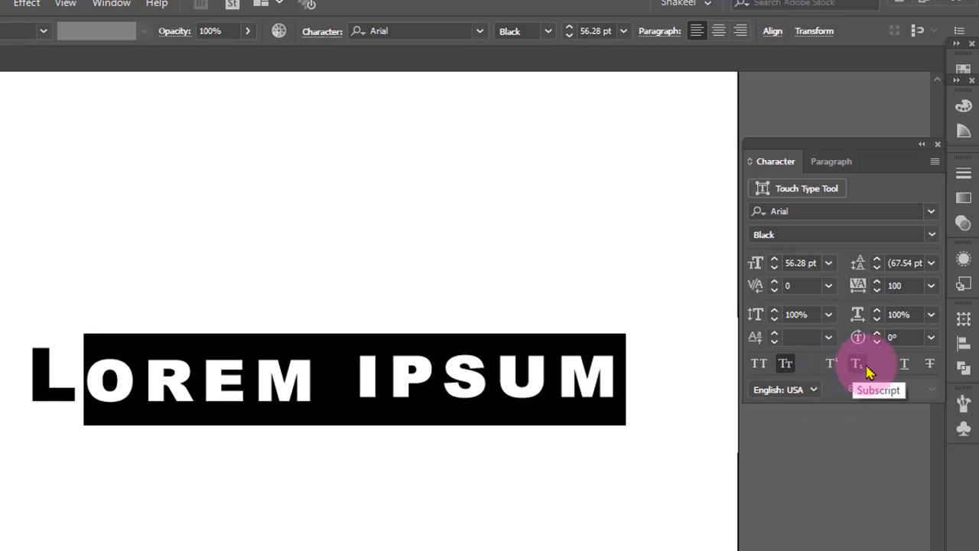
key(Escape)
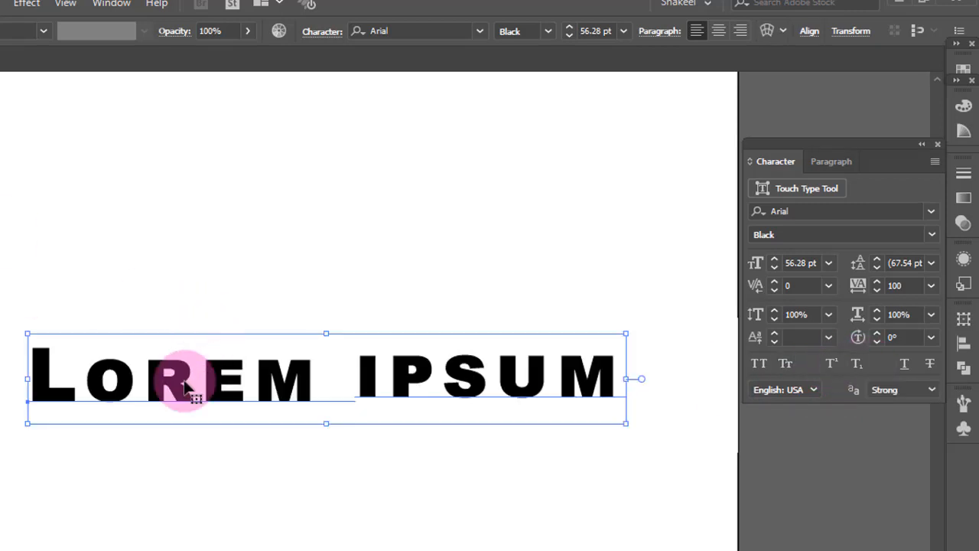
Replace the whole Lorem ipsum text with H2O
click(196, 380)
drag(35, 378, 642, 405)
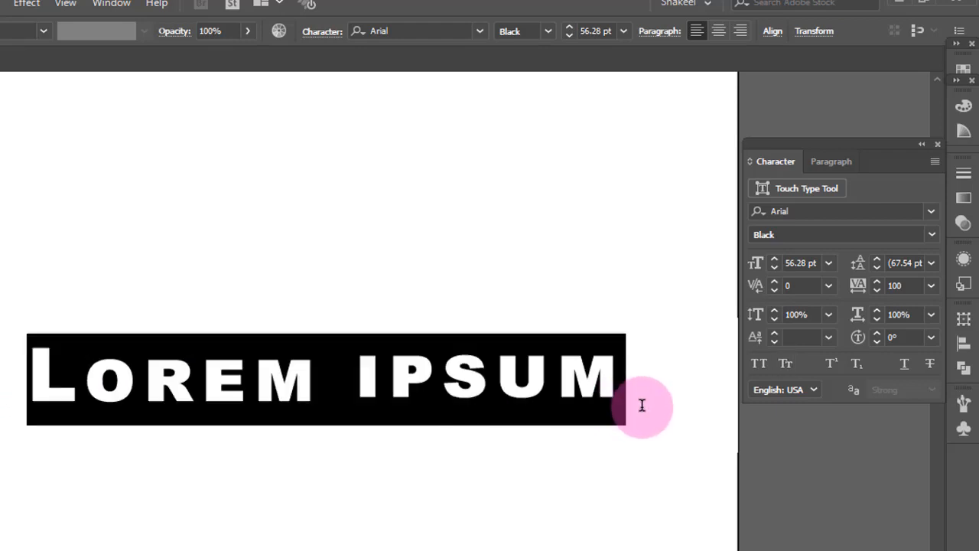
text(H2O)
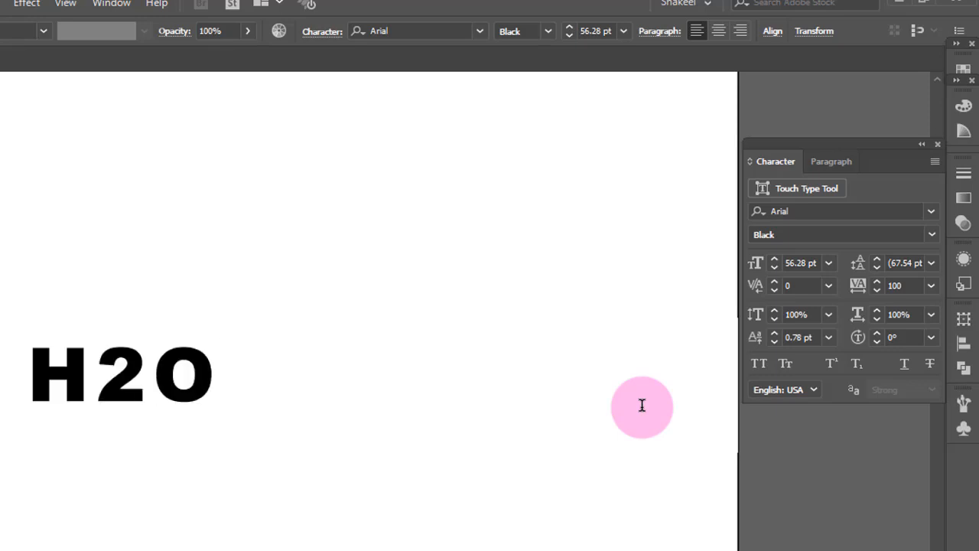
key(Escape)
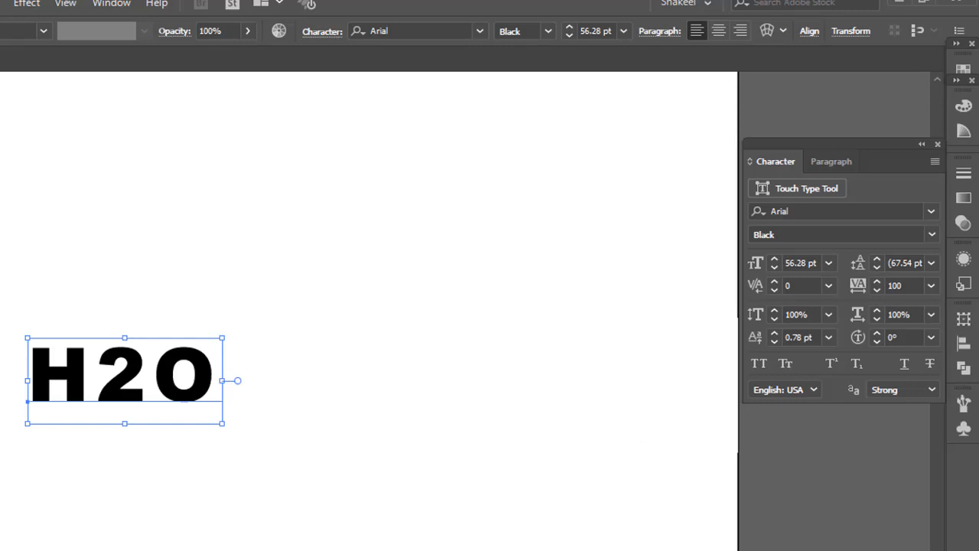
Create a new point text line reading a2+b2+2ab below H2O
key(t)
click(51, 468)
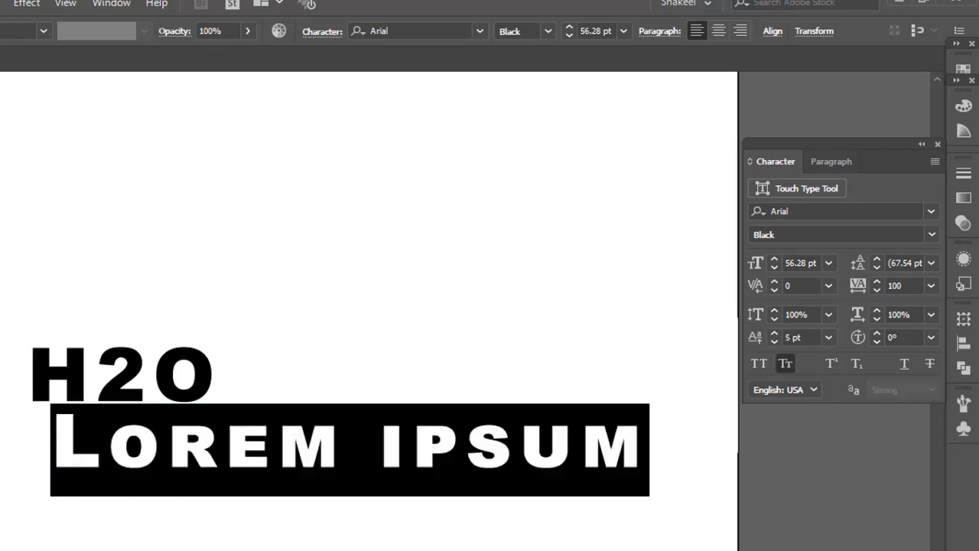
text(a2+b2+2ab)
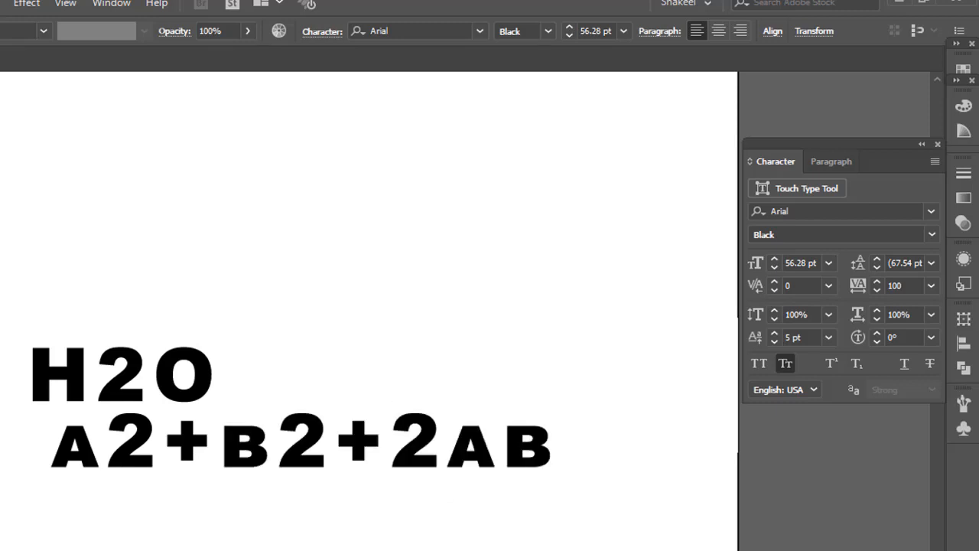
key(Escape)
Reposition the a2+b2+2ab text line directly under H2O
click(339, 525)
drag(306, 454, 306, 498)
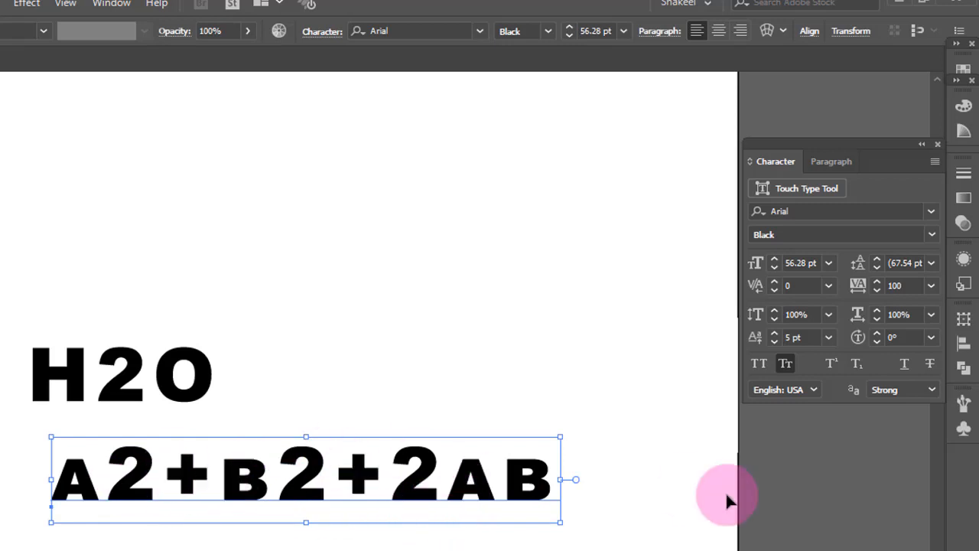
drag(416, 498, 366, 499)
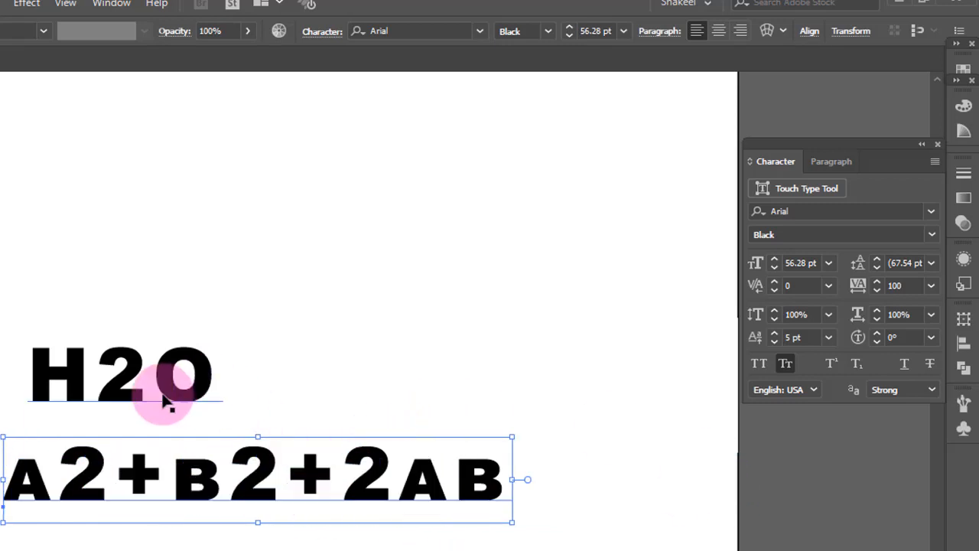
Make the 2 in H2O a subscript
click(120, 377)
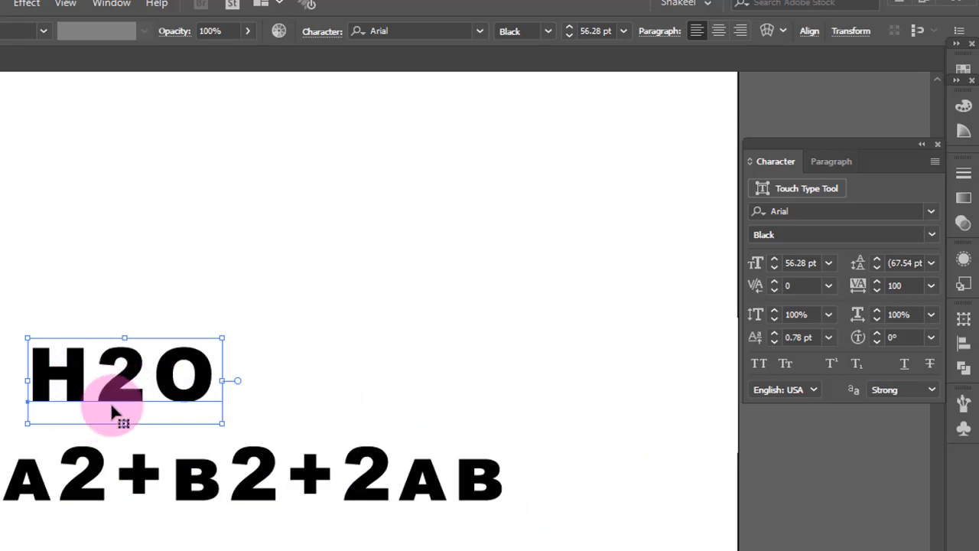
double_click(100, 383)
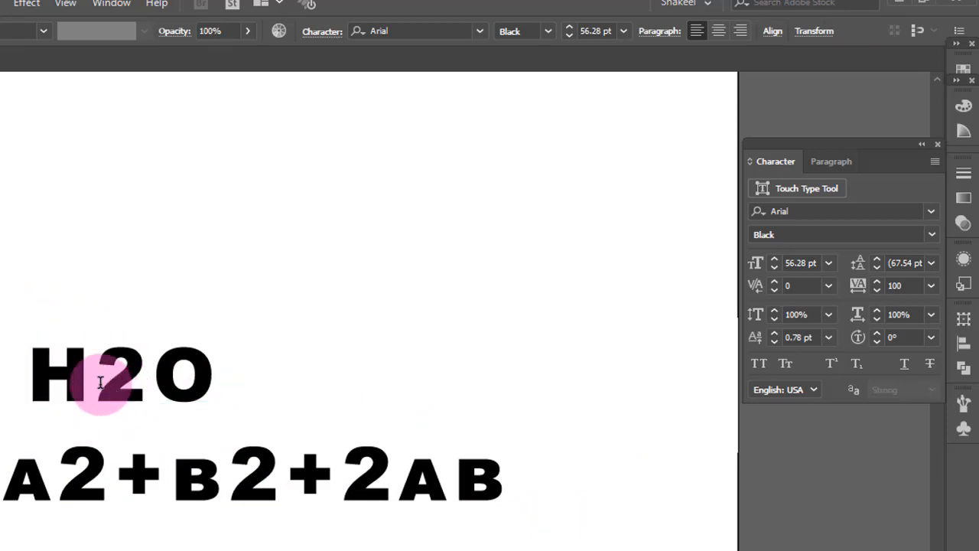
drag(106, 383, 136, 383)
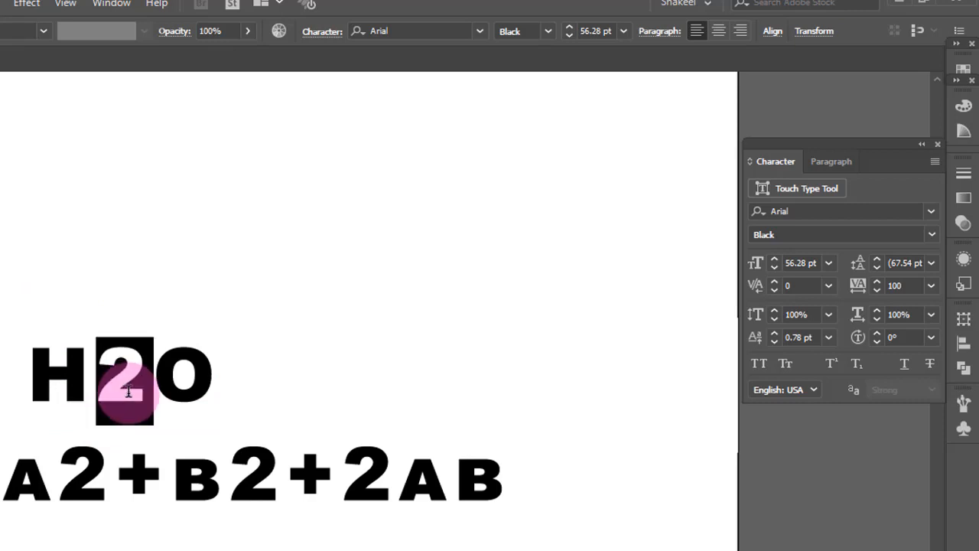
click(857, 364)
Apply All Caps to the whole a2+b2+2ab line
drag(94, 475, 71, 488)
drag(12, 482, 584, 474)
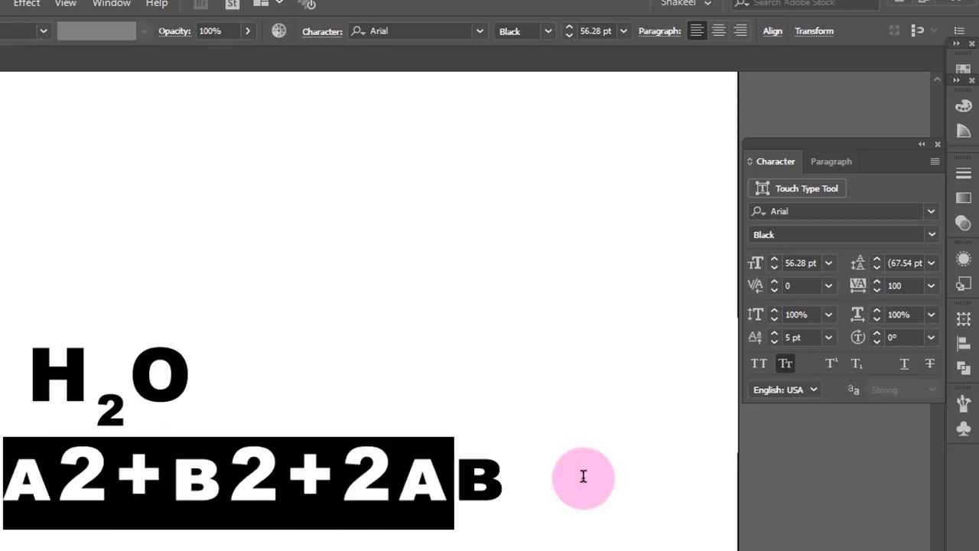
click(759, 364)
Make the 2 after A and the 2 after B superscripts
drag(71, 490, 107, 495)
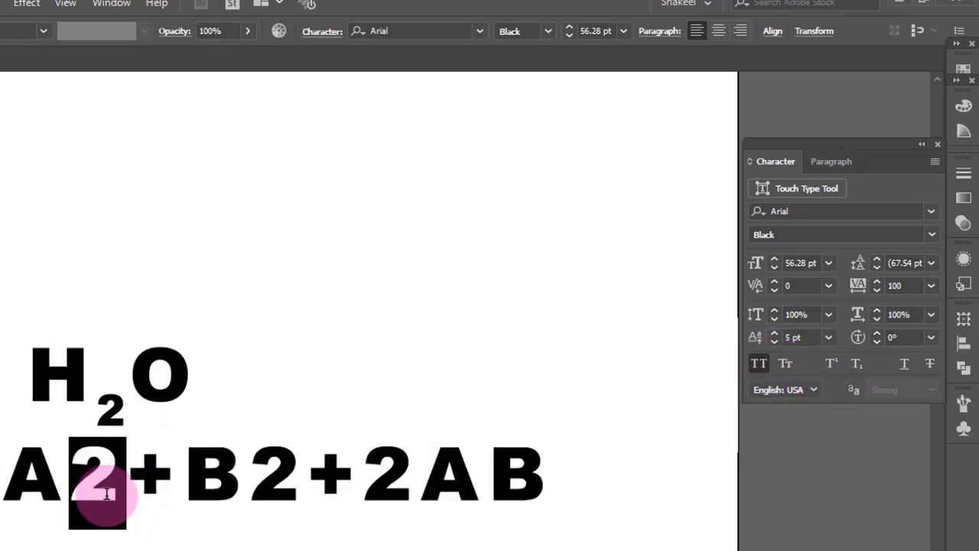
click(831, 364)
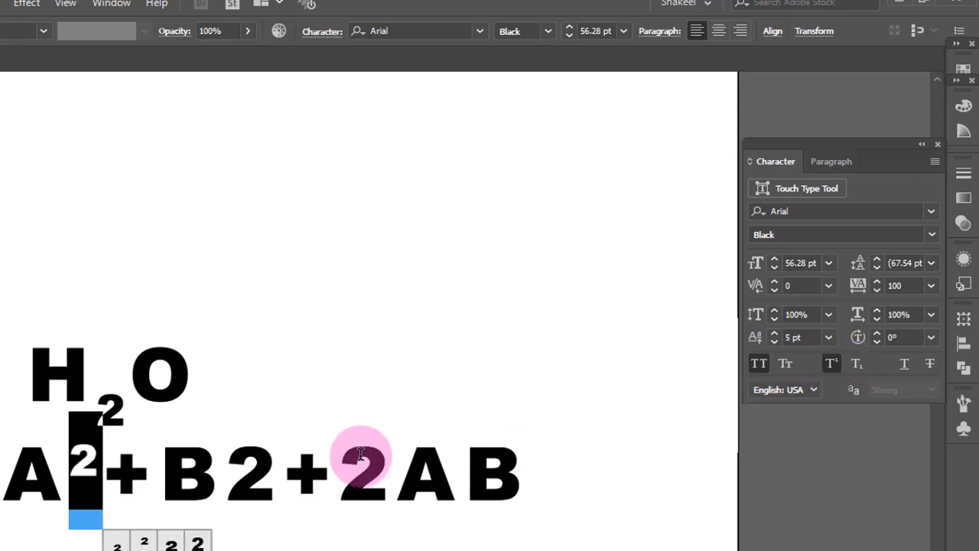
drag(279, 472, 241, 472)
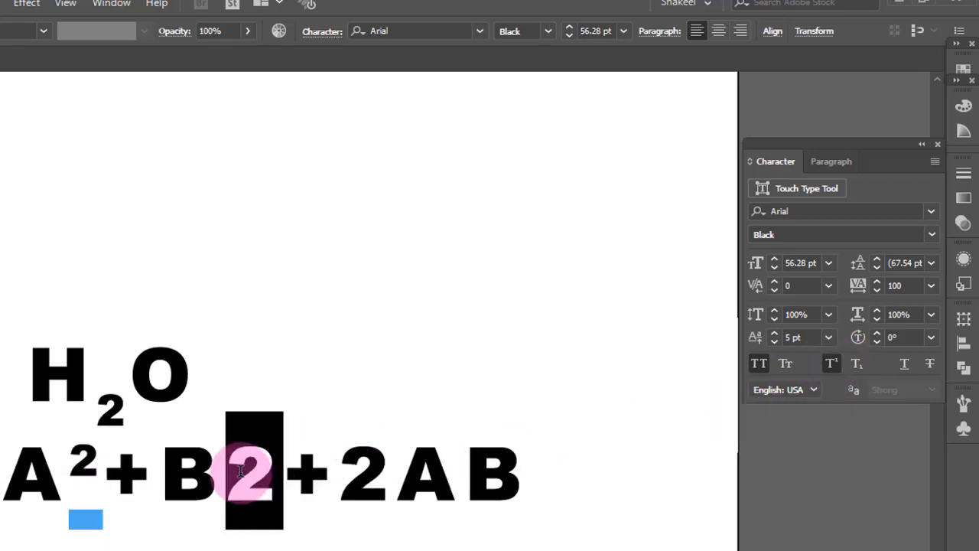
click(831, 363)
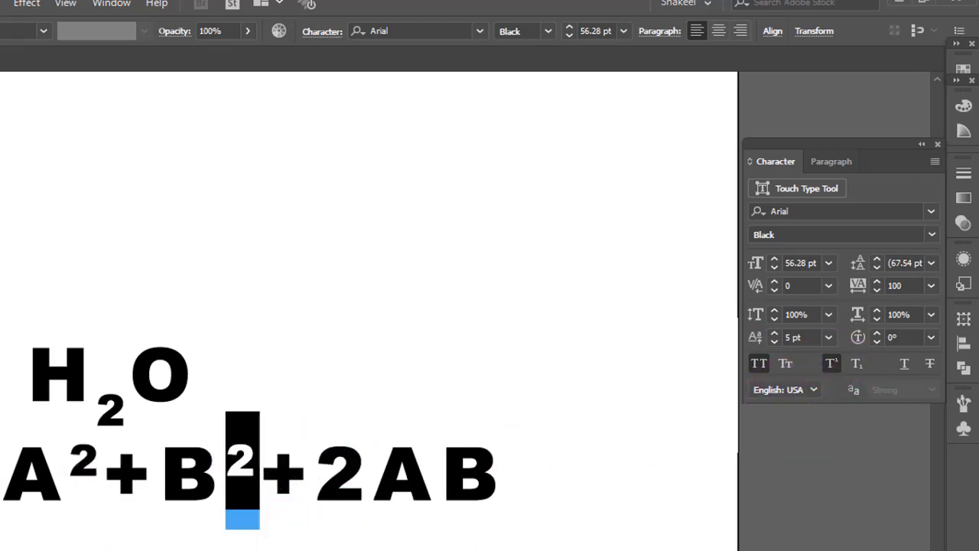
key(Escape)
Move H2O and the equation line higher on the artboard
drag(160, 376, 166, 305)
drag(178, 462, 171, 448)
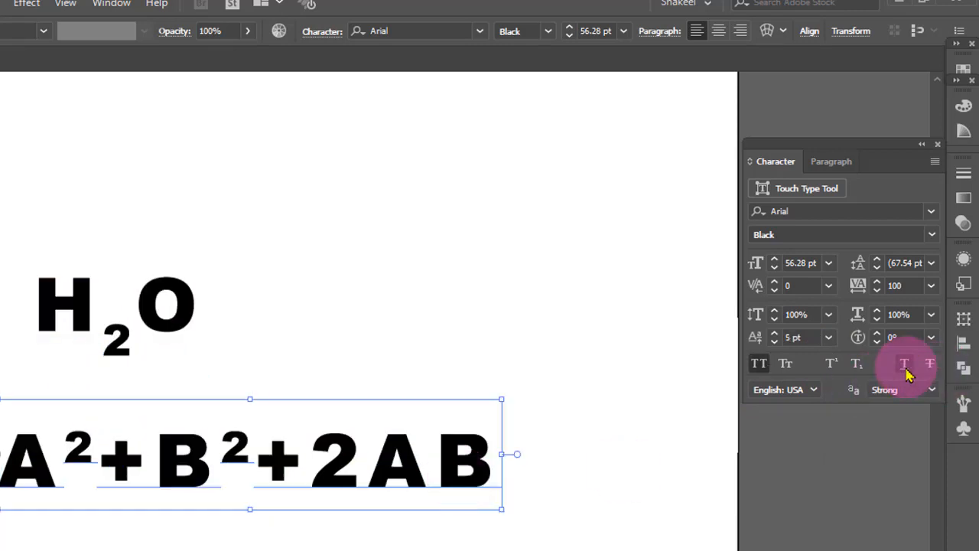
Apply underline to the equation line and remove it again
click(906, 370)
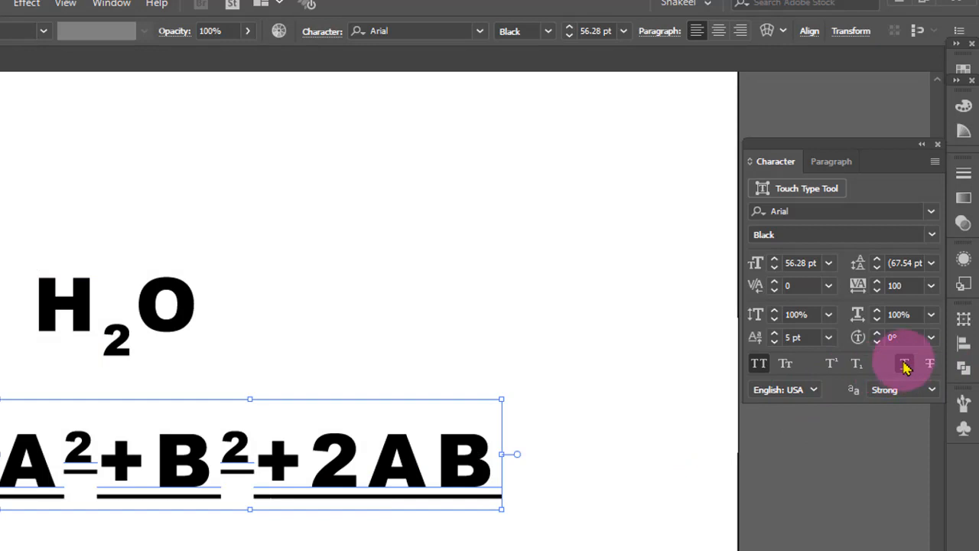
click(906, 367)
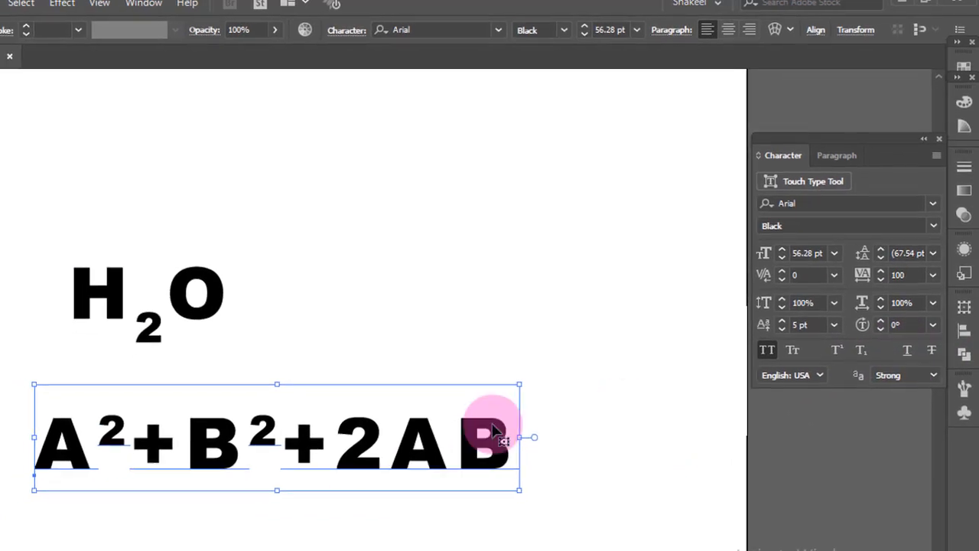
Apply strikethrough to the equation line and deselect it
click(932, 350)
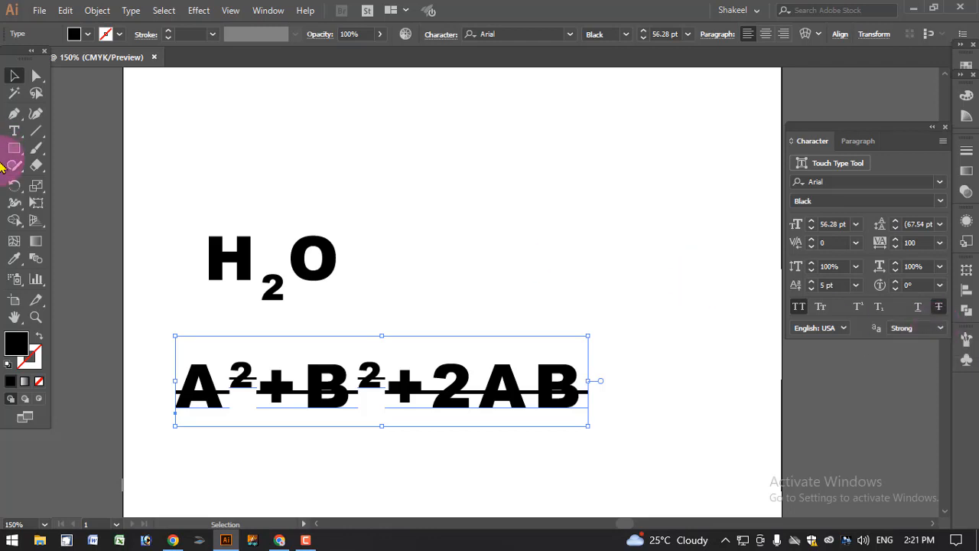
drag(22, 137, 58, 135)
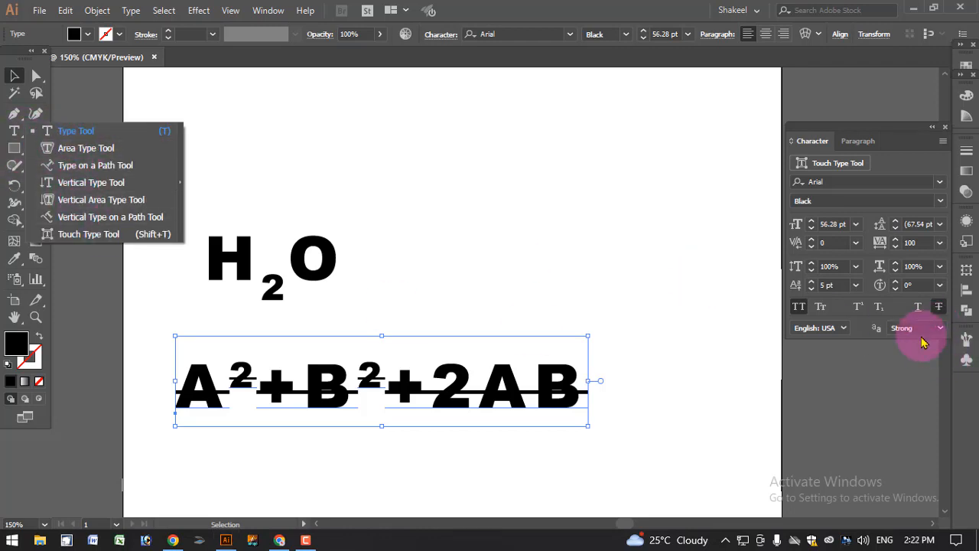
click(590, 319)
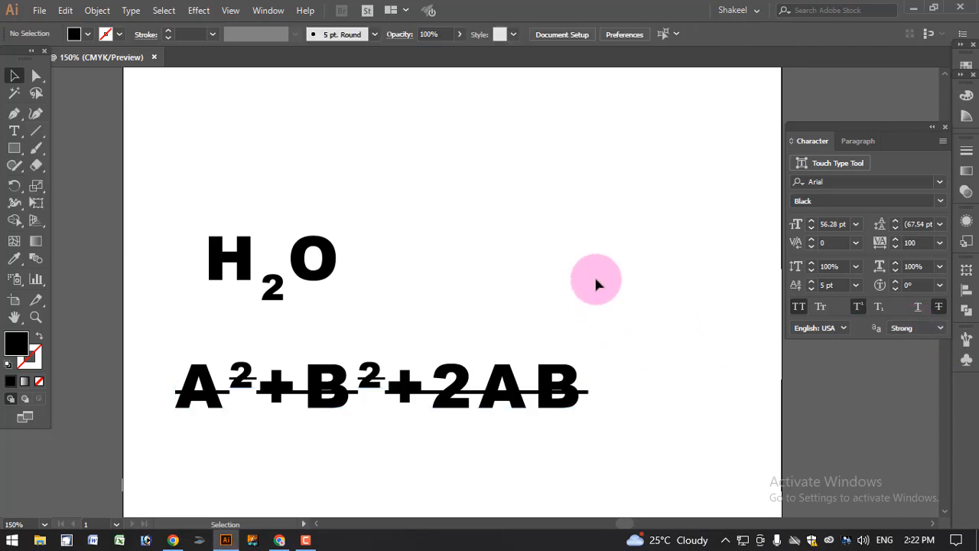